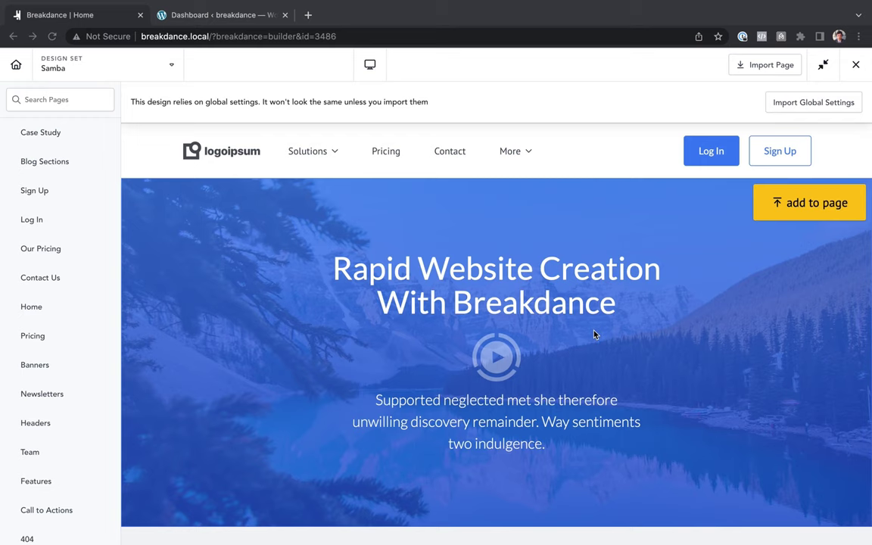
# Close the Samba design preview tab.
pyautogui.scroll(-20, 595, 335)
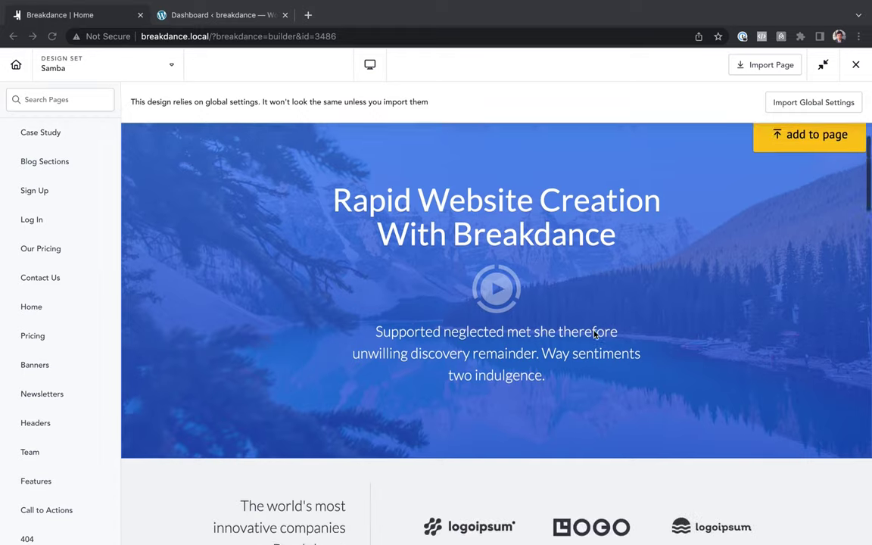
pyautogui.scroll(-3, 594, 335)
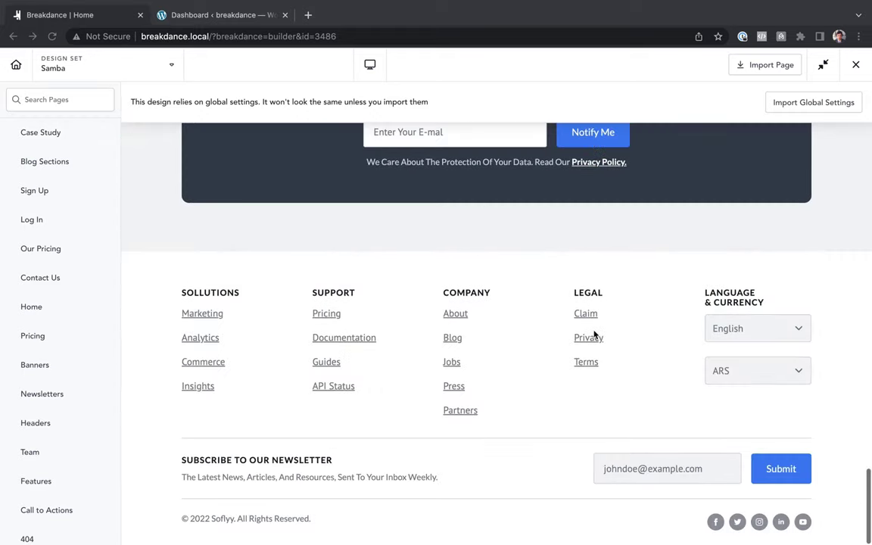
pyautogui.scroll(20, 594, 335)
pyautogui.scroll(2, 601, 203)
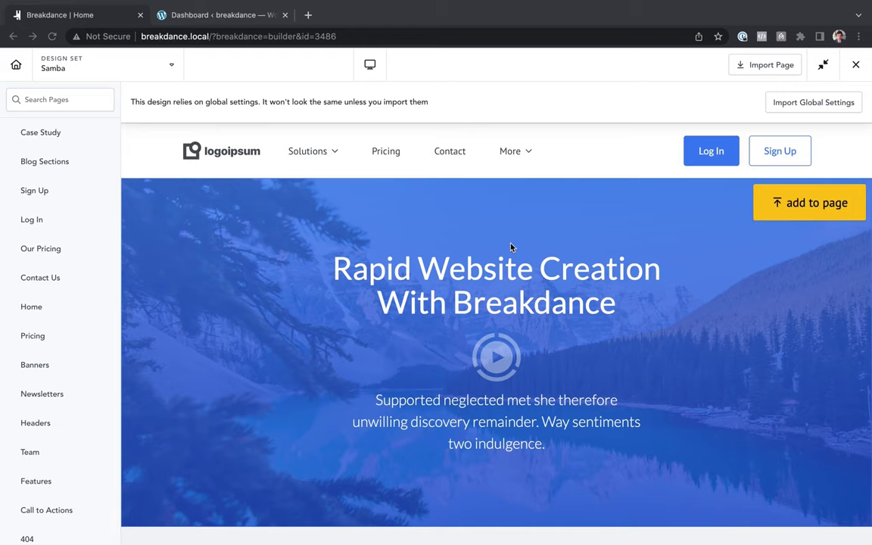
pyautogui.click(140, 15)
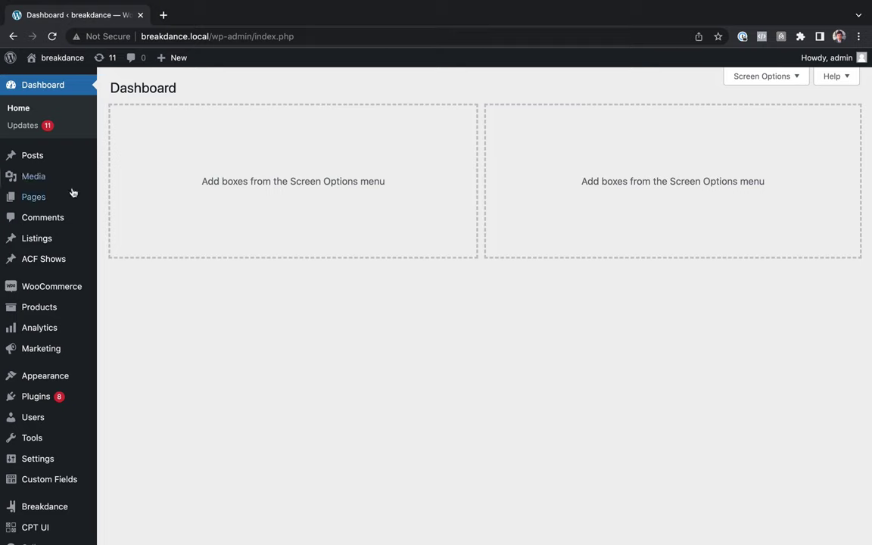
# Create and publish a new page titled 'Homepage', then open it in Breakdance.
pyautogui.moveTo(64, 197)
pyautogui.click(125, 215)
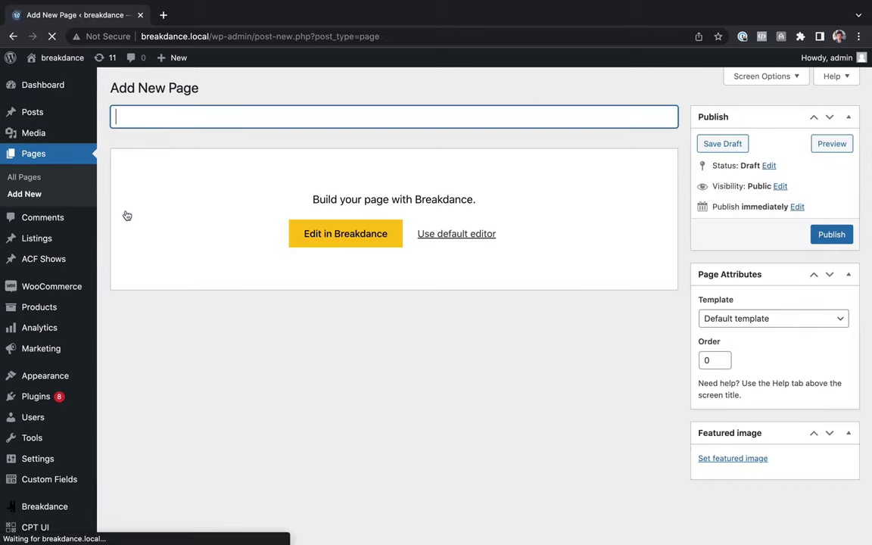
pyautogui.write('Homepage')
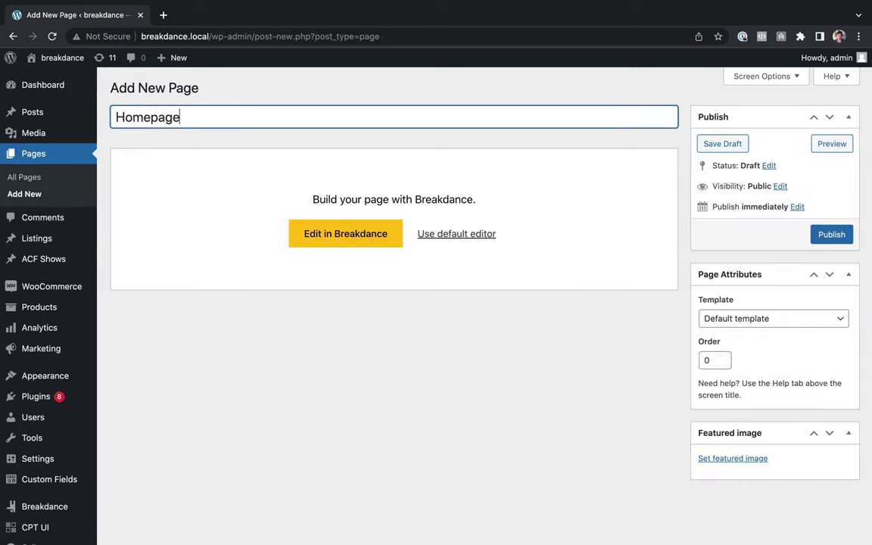
pyautogui.click(833, 235)
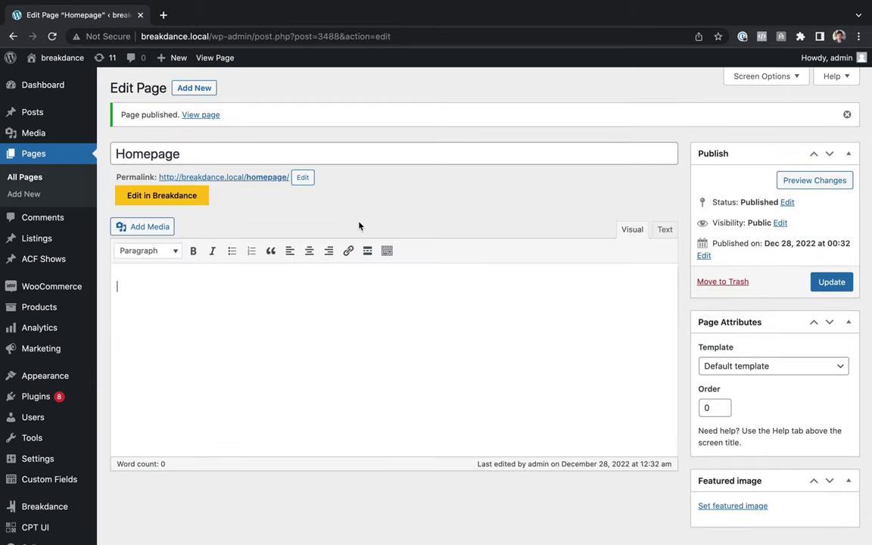
pyautogui.click(161, 197)
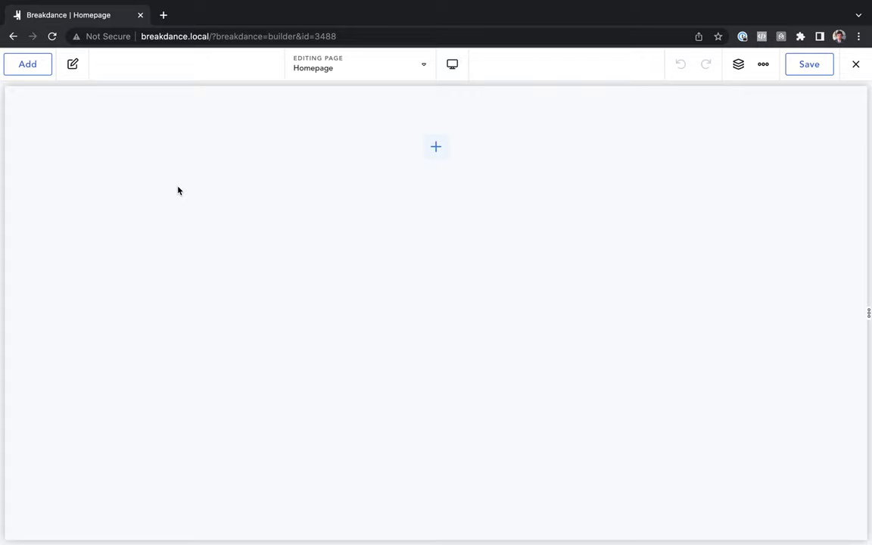
# Open the design library and preview Samba's Contact Us page.
pyautogui.click(28, 65)
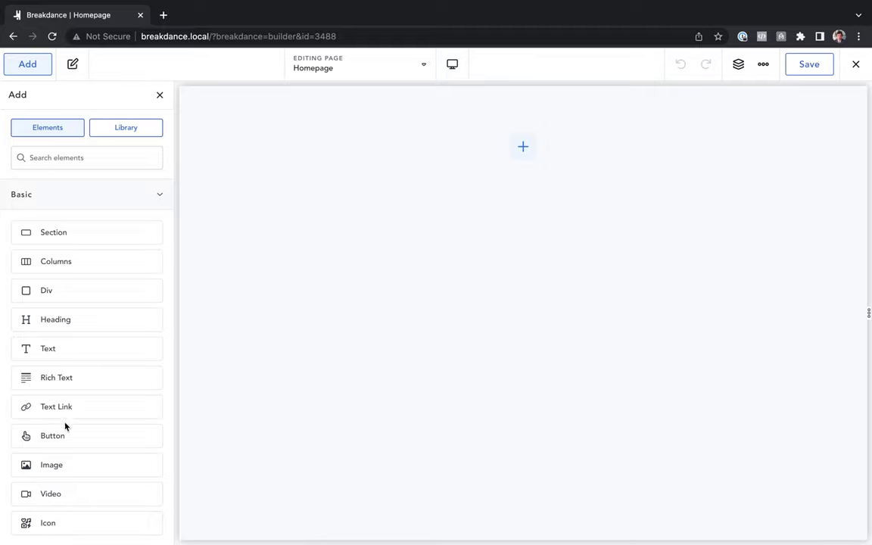
pyautogui.scroll(-15, 64, 424)
pyautogui.scroll(4, 66, 427)
pyautogui.scroll(10, 66, 427)
pyautogui.click(116, 129)
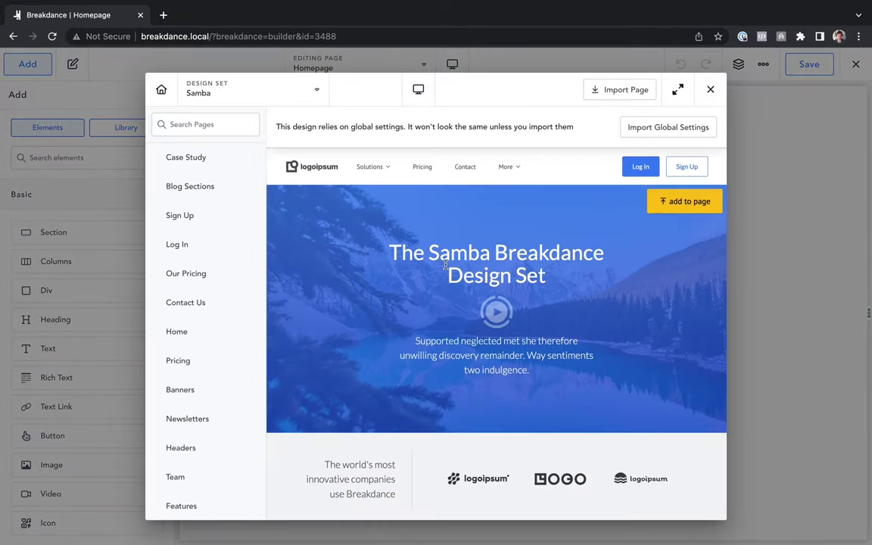
pyautogui.scroll(-15, 445, 265)
pyautogui.scroll(10, 445, 265)
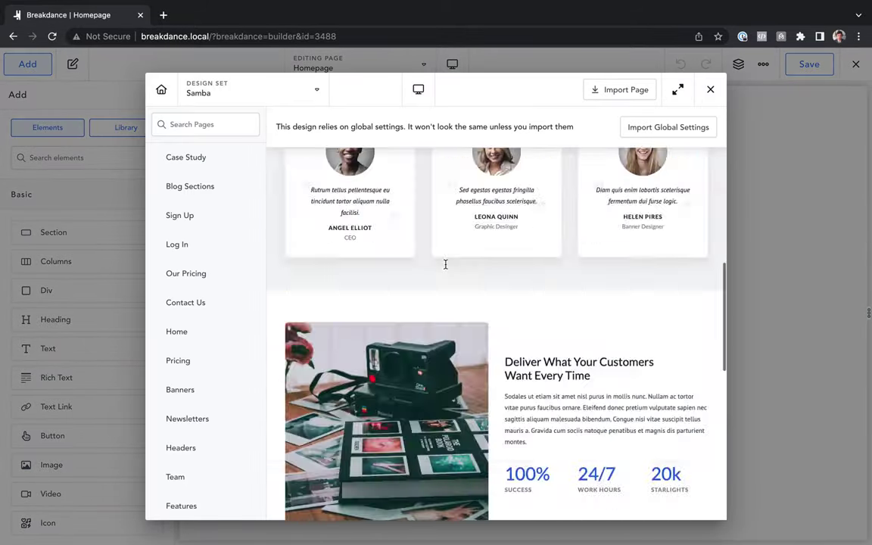
pyautogui.click(195, 303)
pyautogui.scroll(-5, 429, 307)
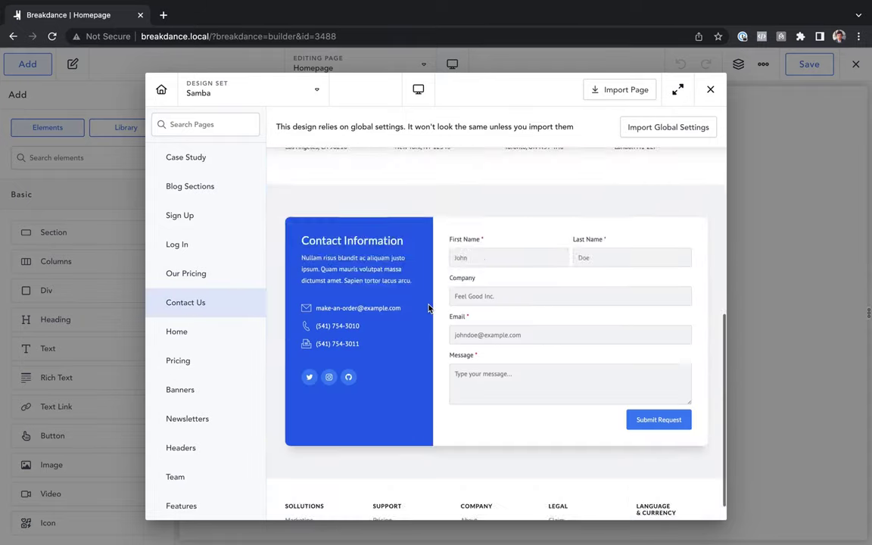
pyautogui.scroll(-3, 429, 306)
pyautogui.scroll(8, 430, 306)
# Switch the design set to Marketing Agency, then to Architecture.
pyautogui.click(229, 92)
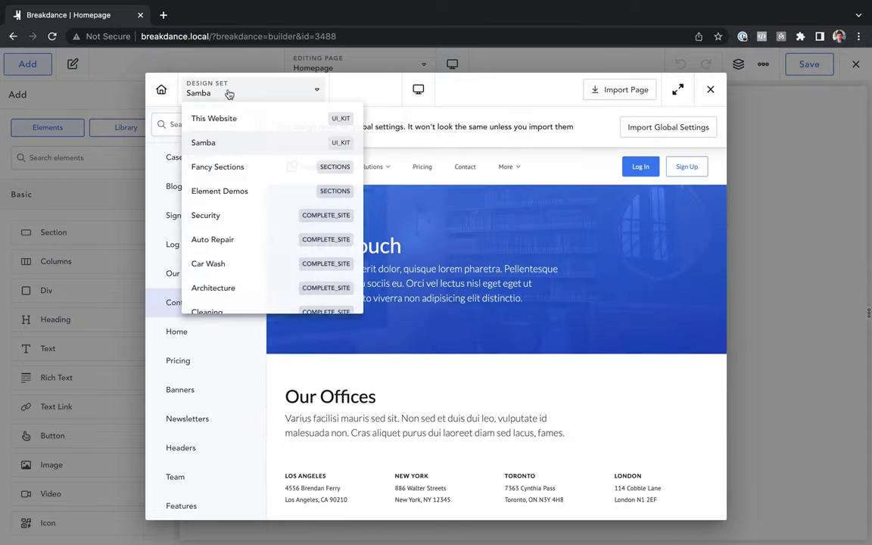
pyautogui.scroll(-5, 243, 234)
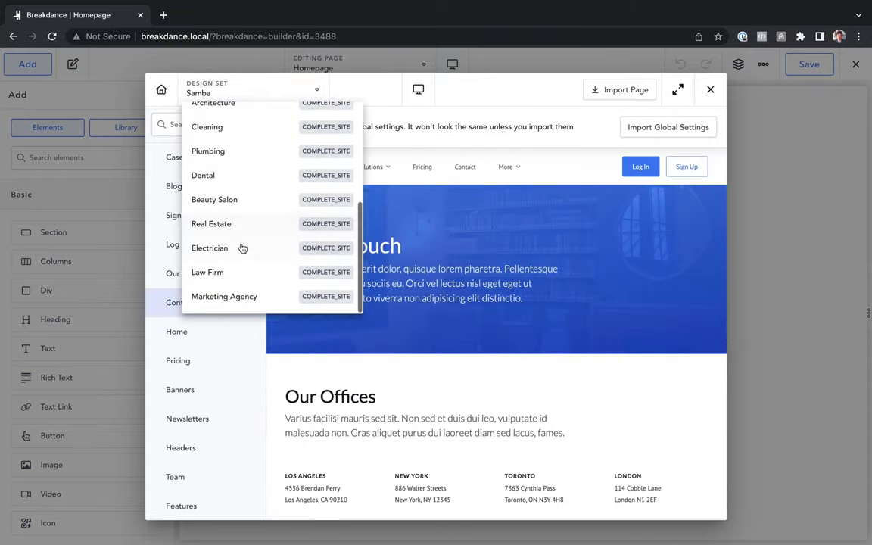
pyautogui.click(232, 296)
pyautogui.click(253, 93)
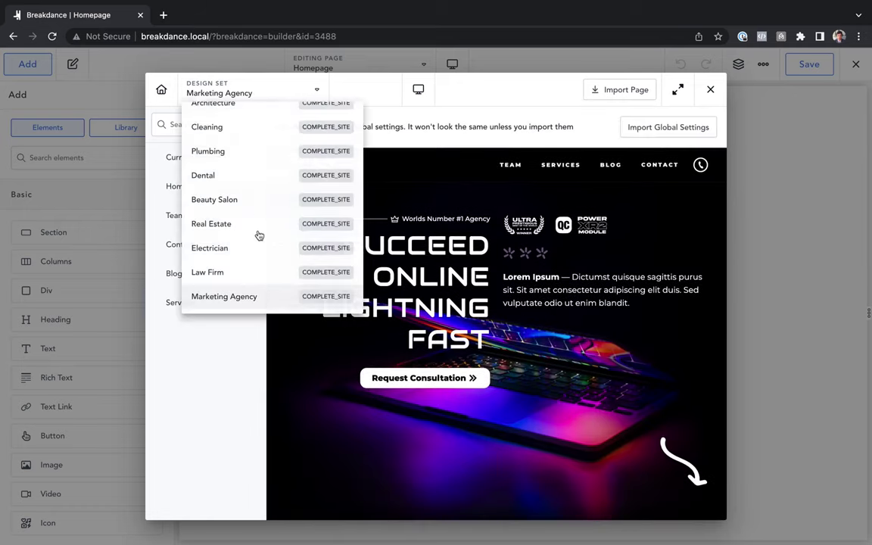
pyautogui.scroll(5, 258, 235)
pyautogui.click(259, 222)
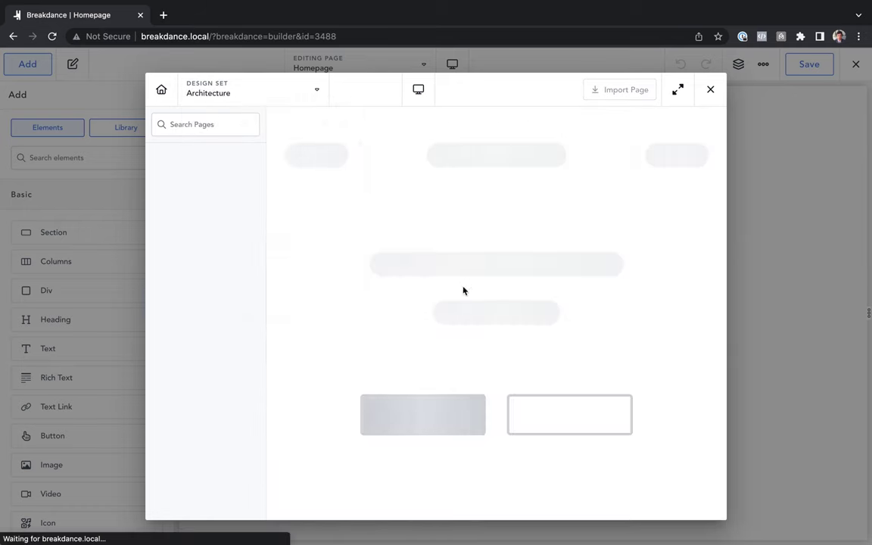
pyautogui.scroll(-8, 462, 296)
pyautogui.scroll(8, 463, 296)
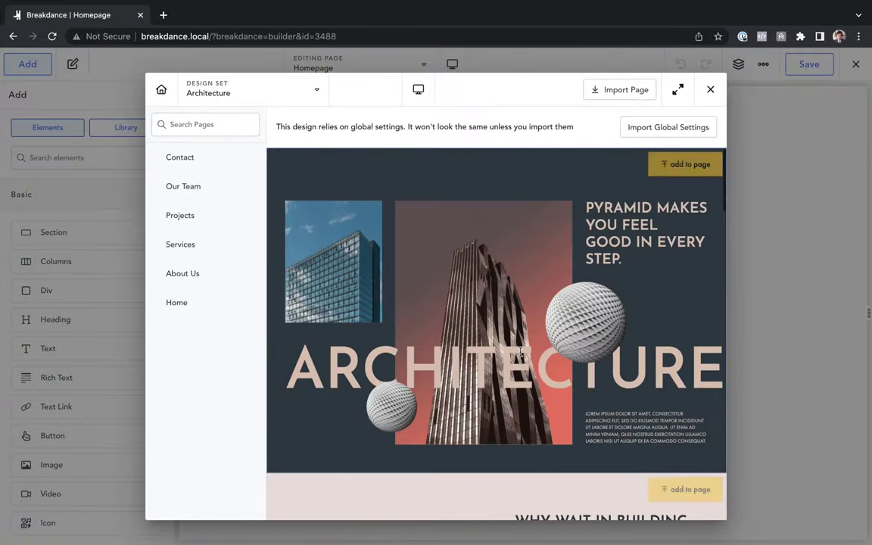
pyautogui.scroll(-5, 520, 353)
pyautogui.scroll(5, 516, 371)
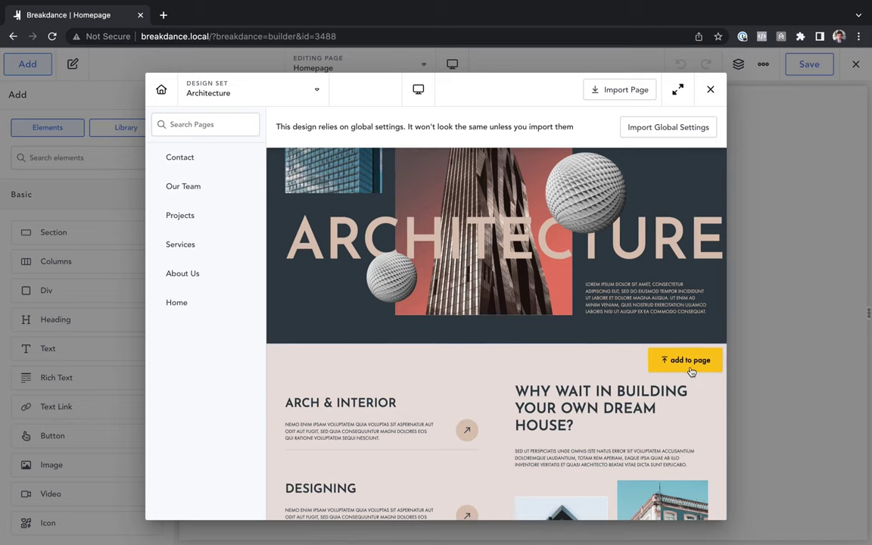
pyautogui.click(250, 88)
# Switch back to the Samba design set and add its hero section to the Homepage.
pyautogui.scroll(3, 243, 259)
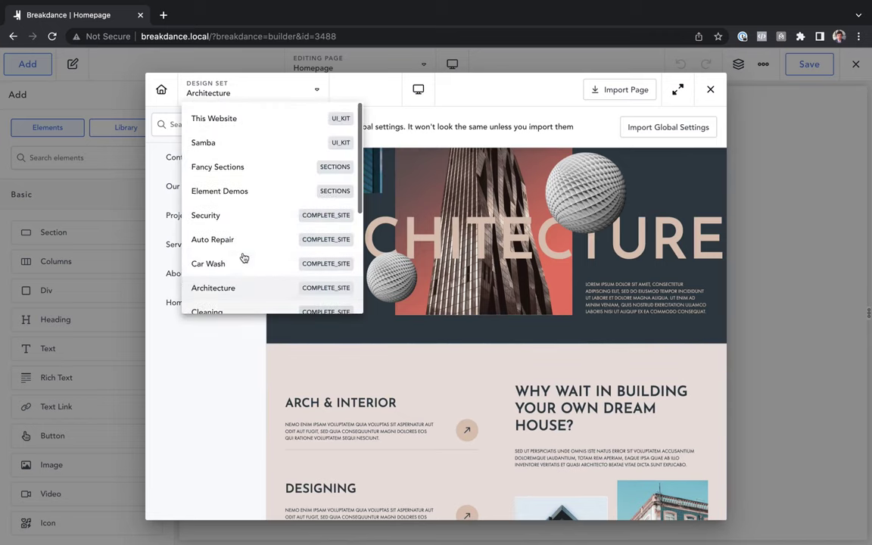
pyautogui.click(228, 143)
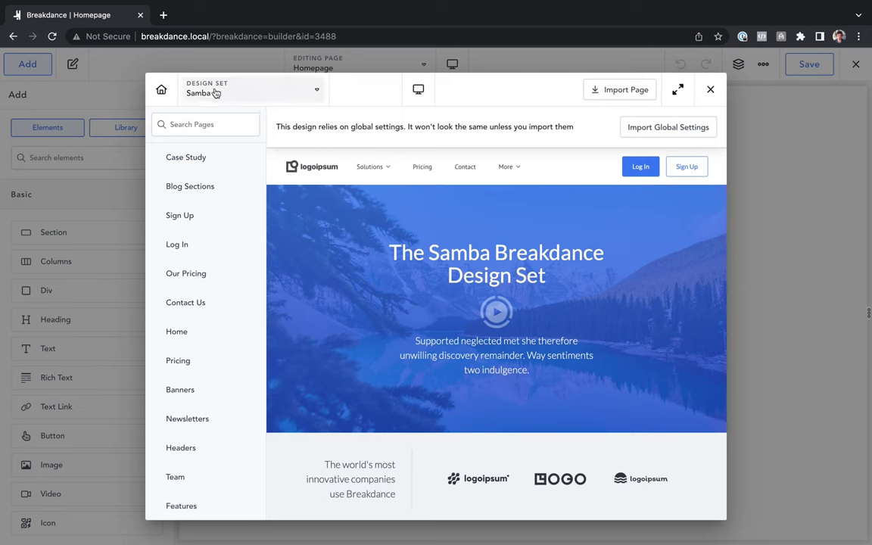
pyautogui.moveTo(340, 273)
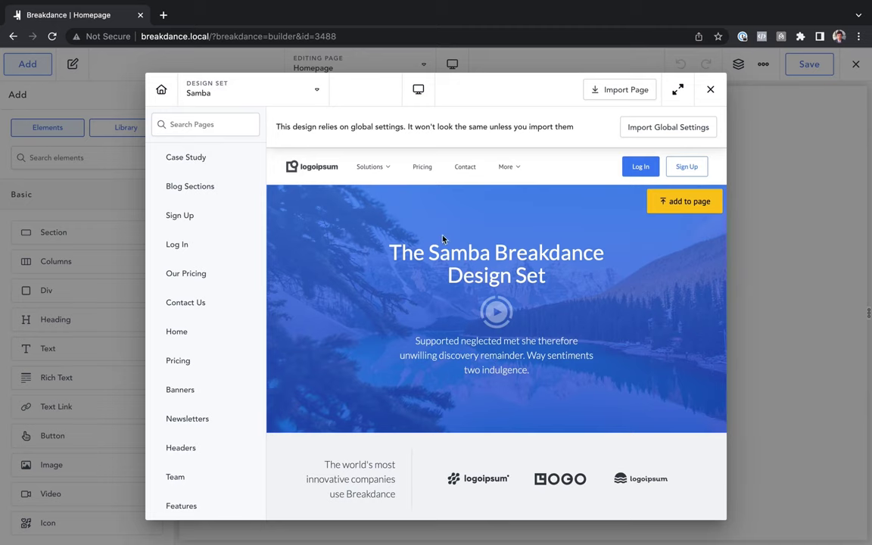
pyautogui.click(670, 203)
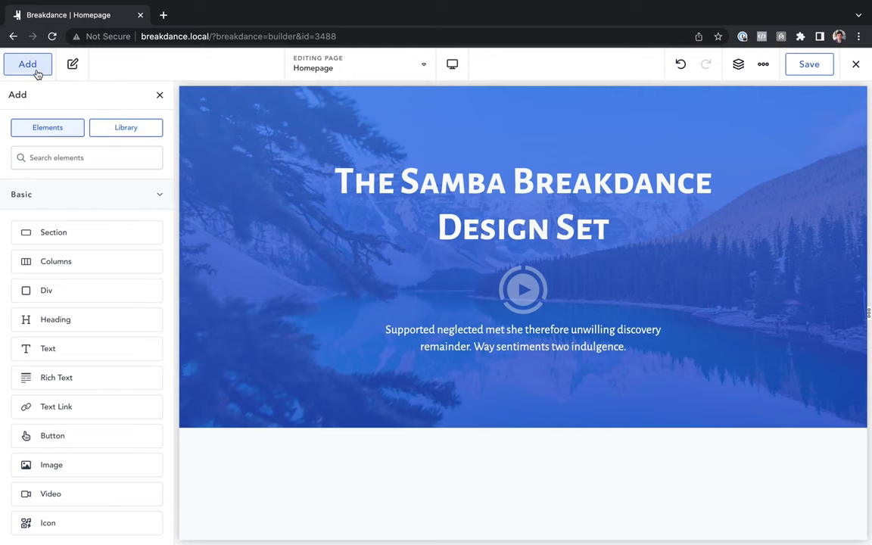
# Search the Samba library for 'test' and preview the Testimonials designs.
pyautogui.click(106, 129)
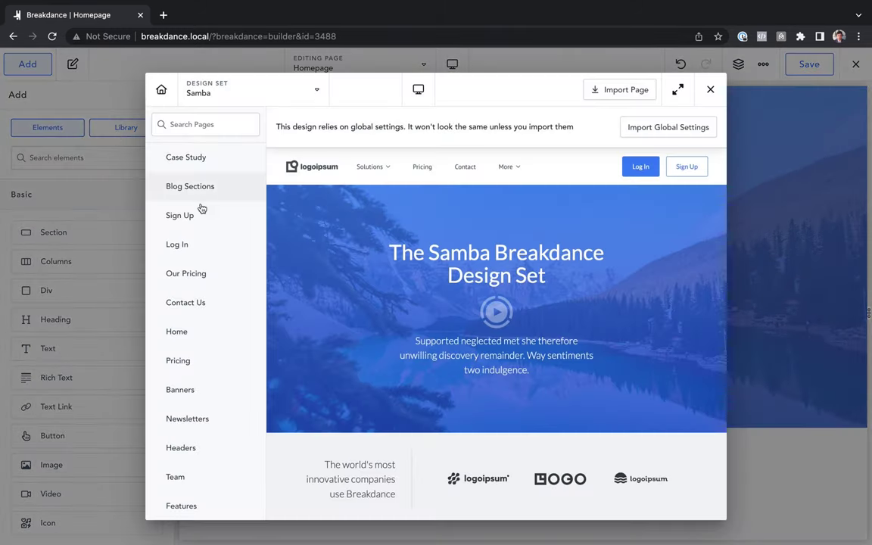
pyautogui.scroll(-4, 211, 285)
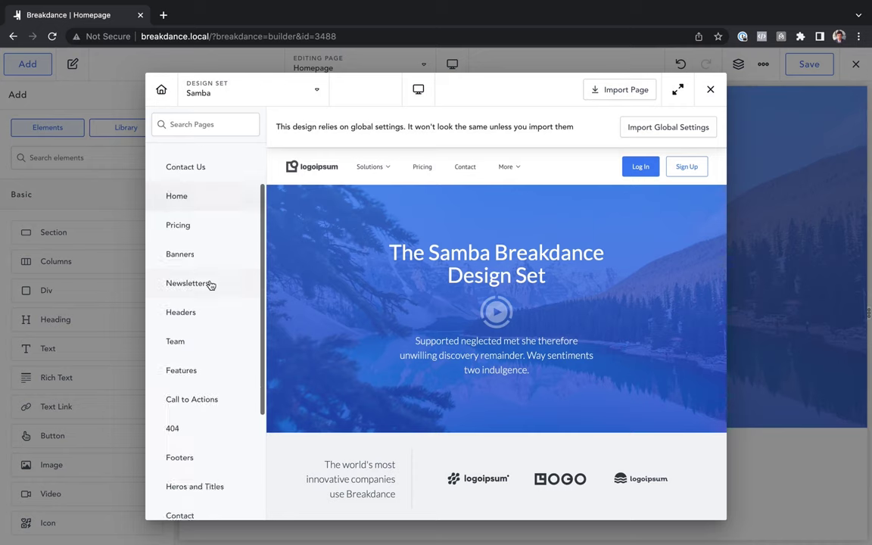
pyautogui.scroll(-4, 210, 303)
pyautogui.scroll(8, 210, 350)
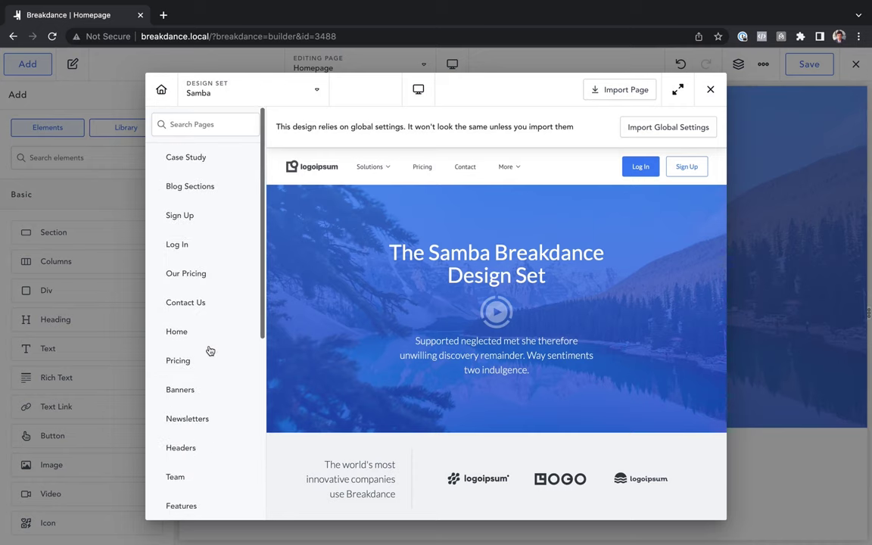
pyautogui.click(182, 124)
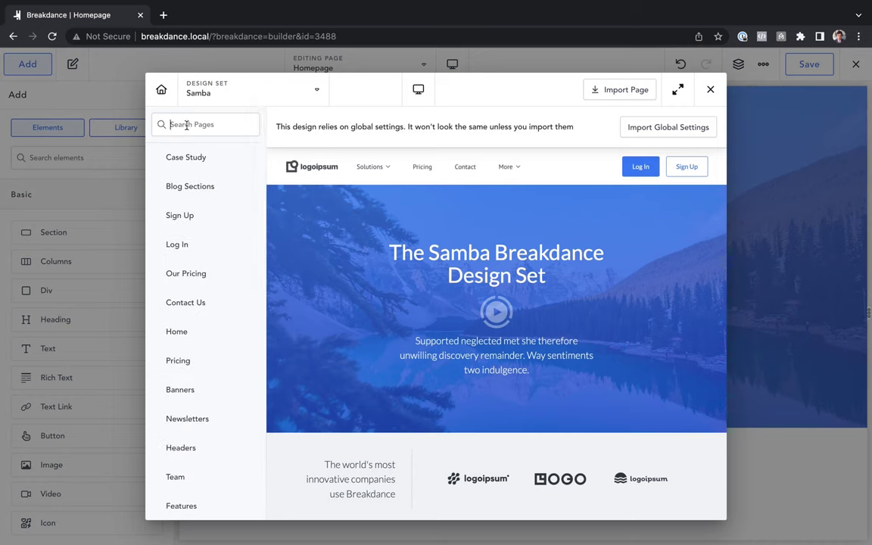
pyautogui.write('test')
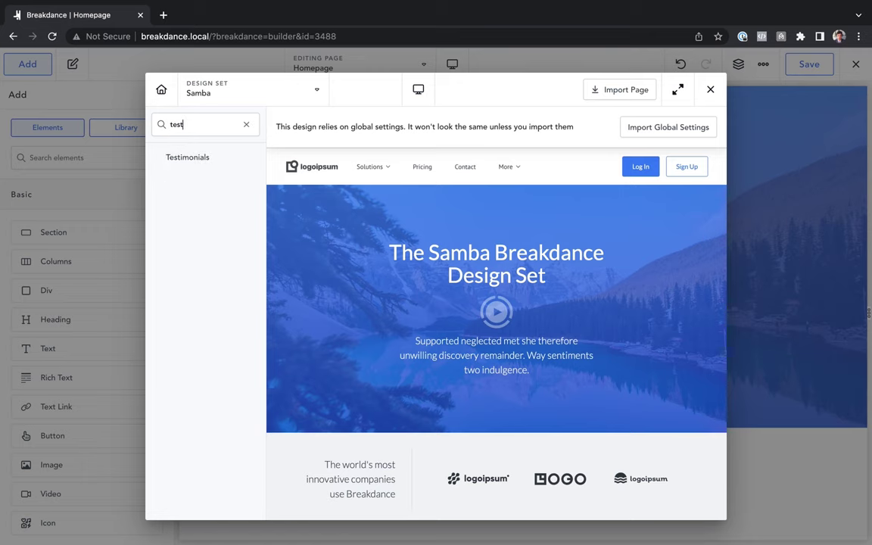
pyautogui.click(186, 157)
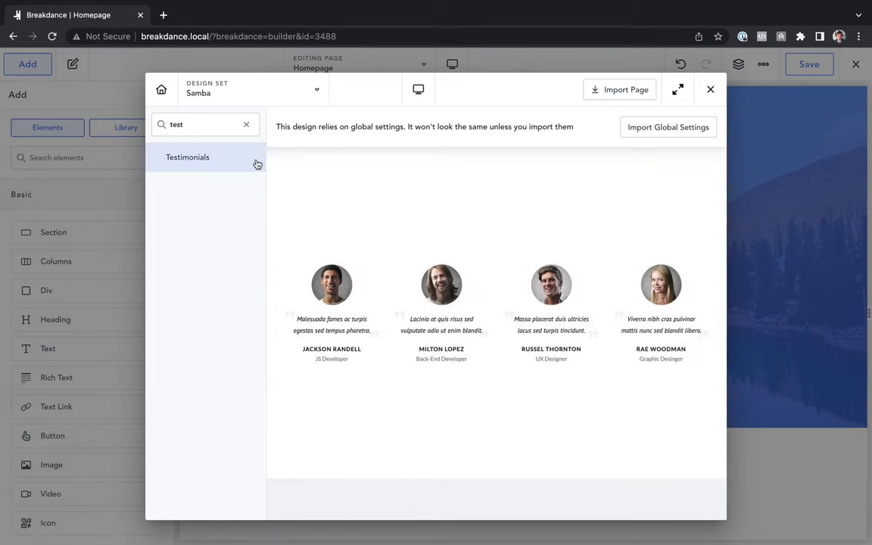
pyautogui.scroll(-5, 469, 286)
pyautogui.scroll(2, 470, 286)
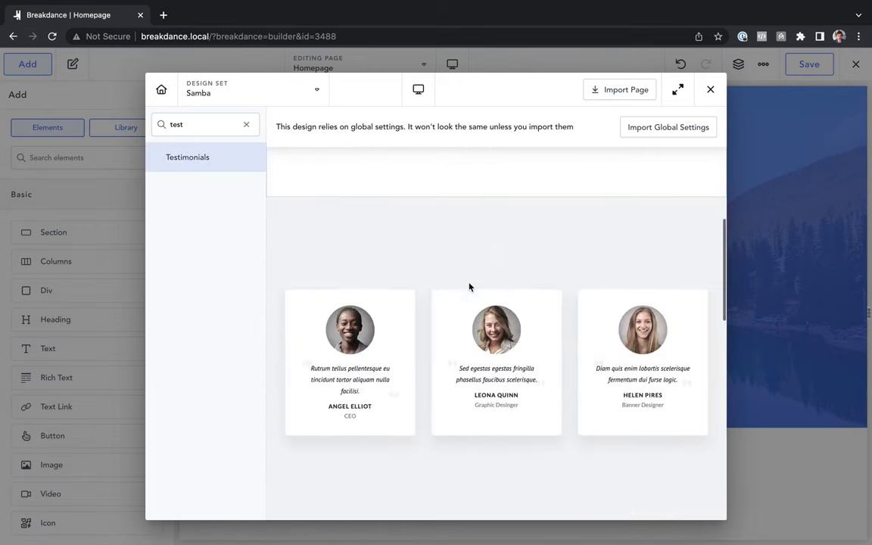
# Add the three-card Samba testimonials section below the hero and reopen the library.
pyautogui.click(666, 214)
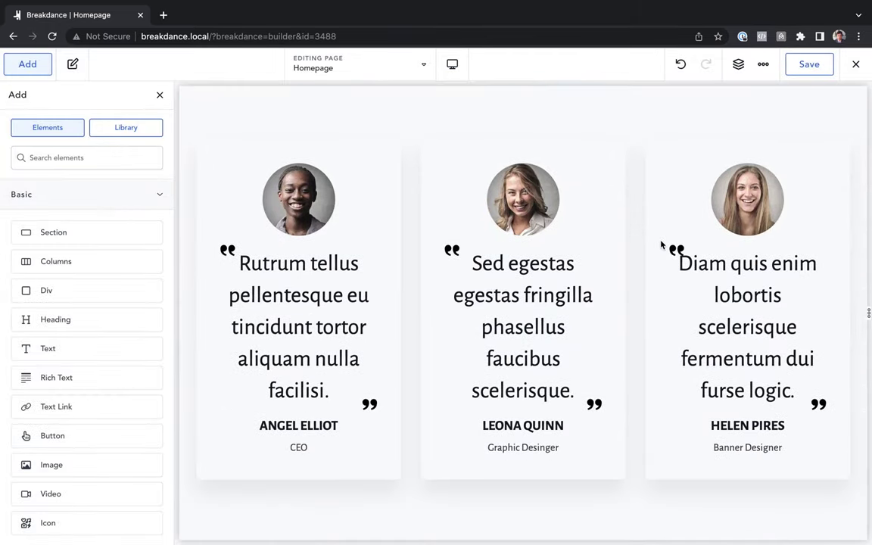
pyautogui.scroll(2, 661, 245)
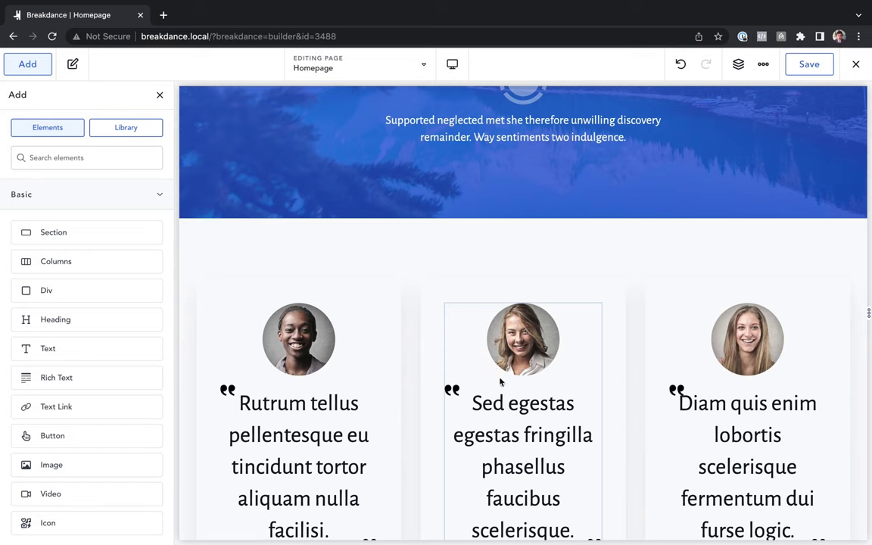
pyautogui.click(139, 130)
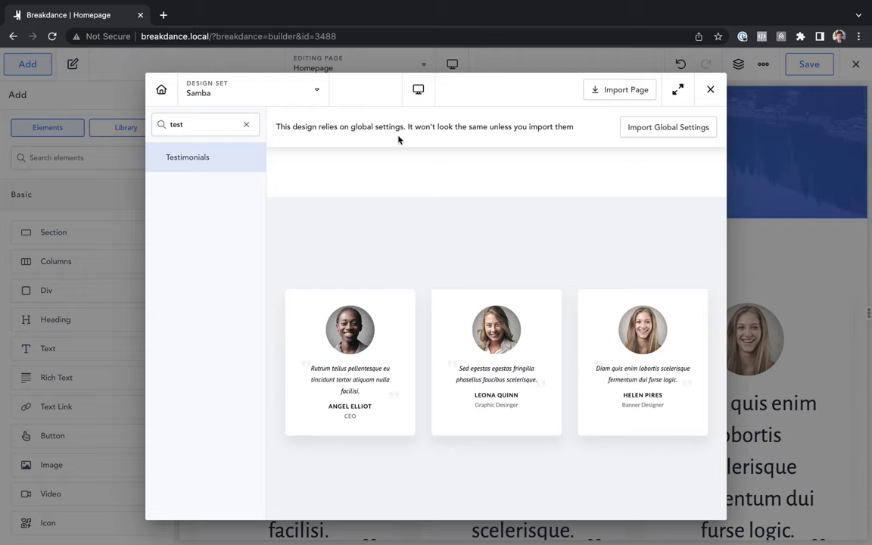
# Import the Samba global settings, overwriting the existing ones, then reopen the library.
pyautogui.click(643, 129)
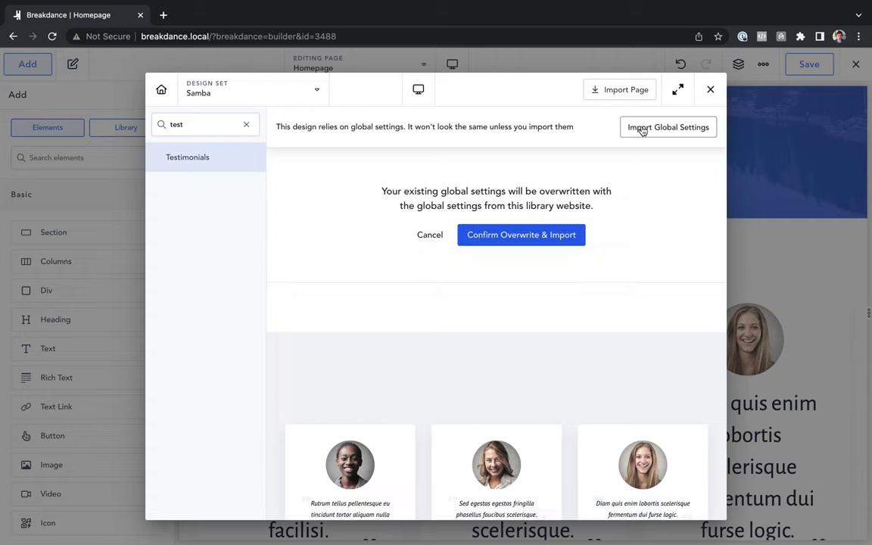
pyautogui.click(502, 236)
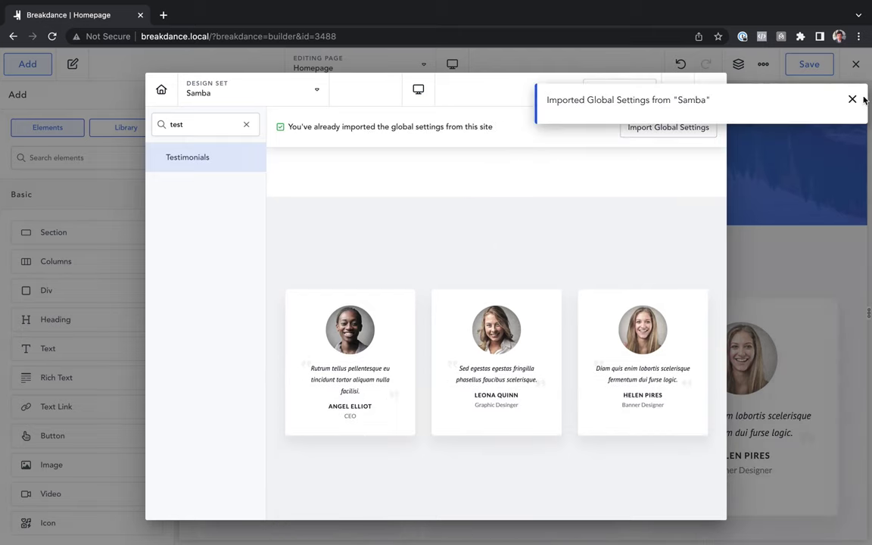
pyautogui.click(709, 88)
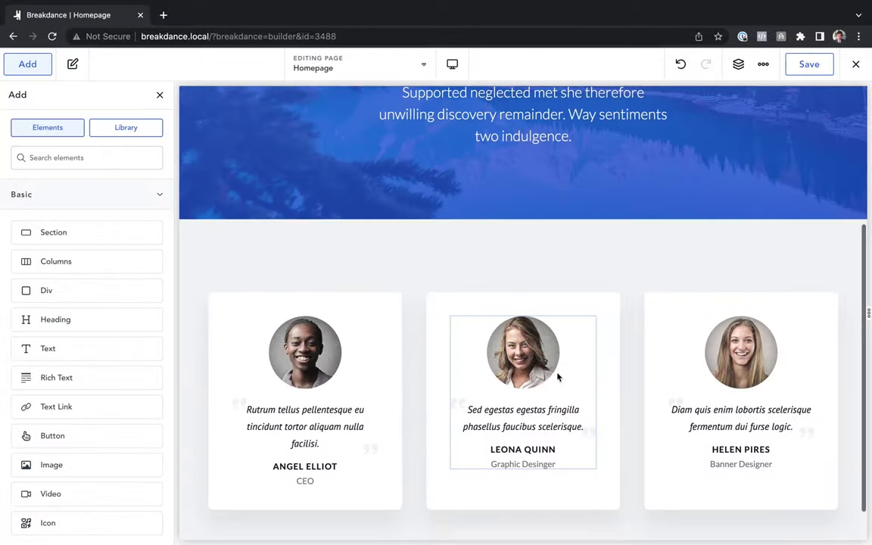
pyautogui.scroll(-1, 485, 374)
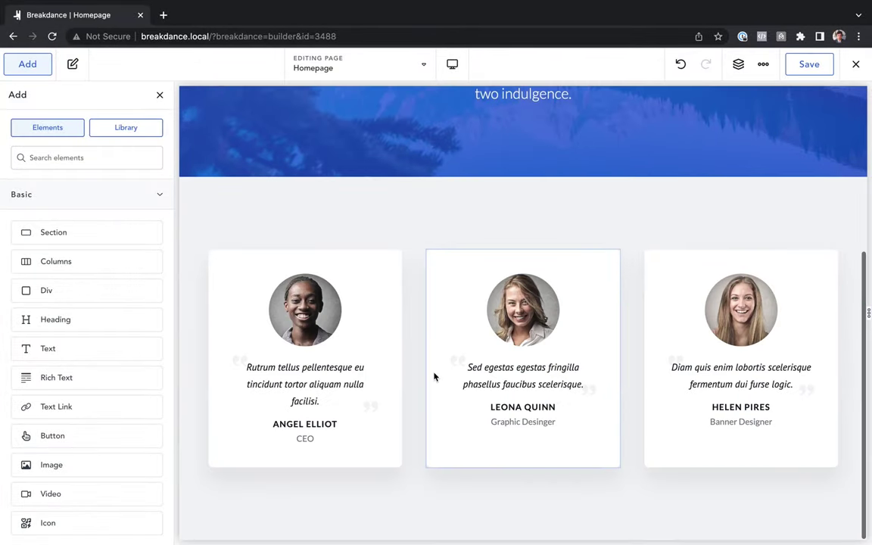
pyautogui.click(126, 127)
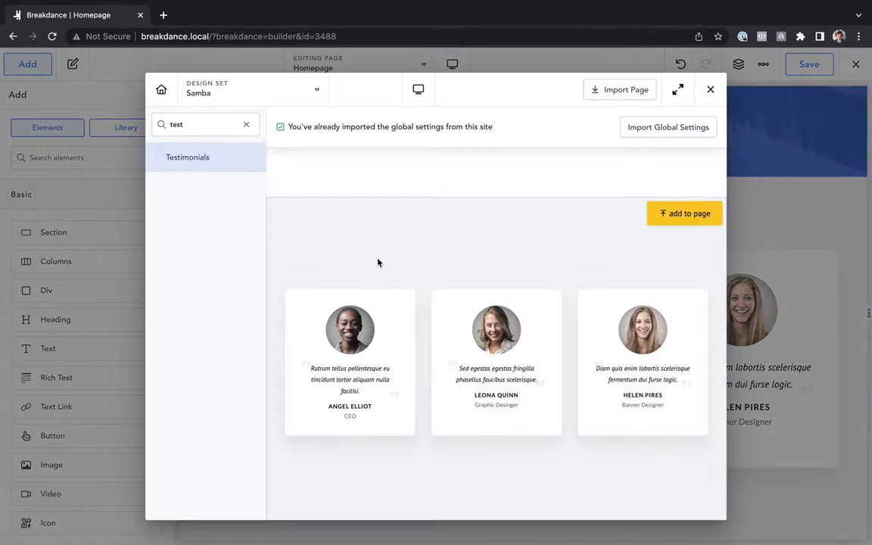
# Clear the search, browse to Features, and add the All-In-One Platform section.
pyautogui.click(245, 125)
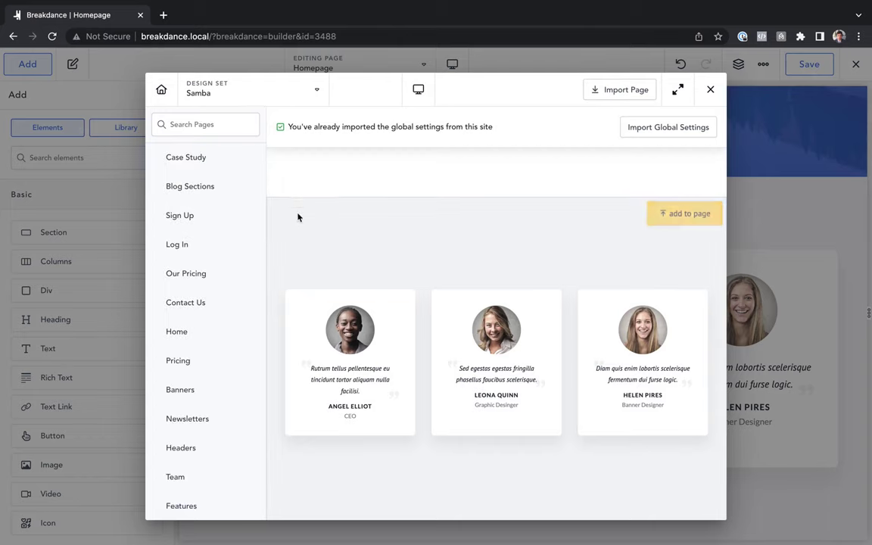
pyautogui.scroll(-1, 224, 253)
pyautogui.scroll(-1, 221, 253)
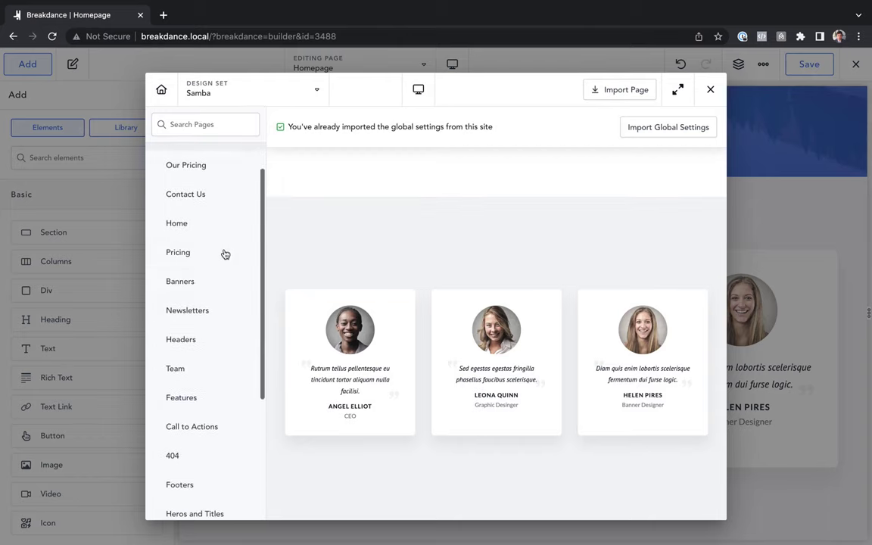
pyautogui.click(209, 338)
pyautogui.click(206, 375)
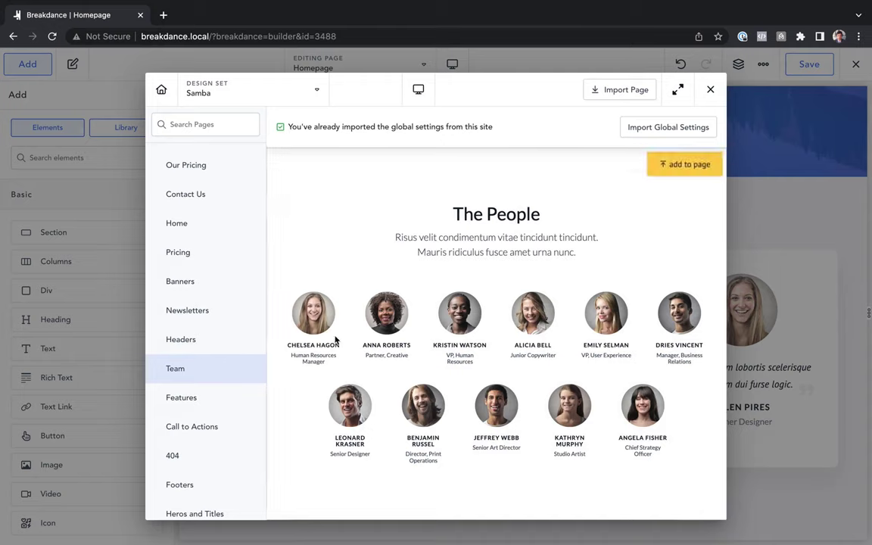
pyautogui.scroll(-2, 336, 284)
pyautogui.click(197, 396)
pyautogui.scroll(-5, 428, 364)
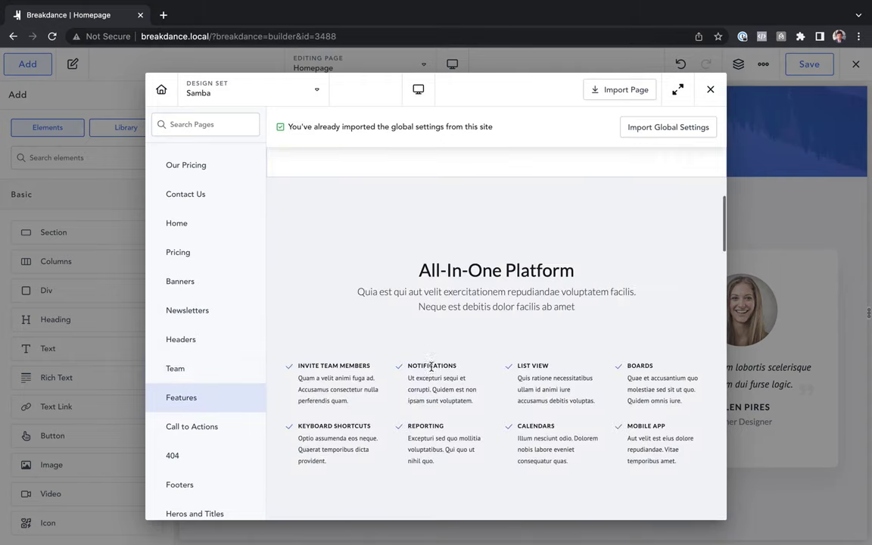
pyautogui.scroll(1, 553, 317)
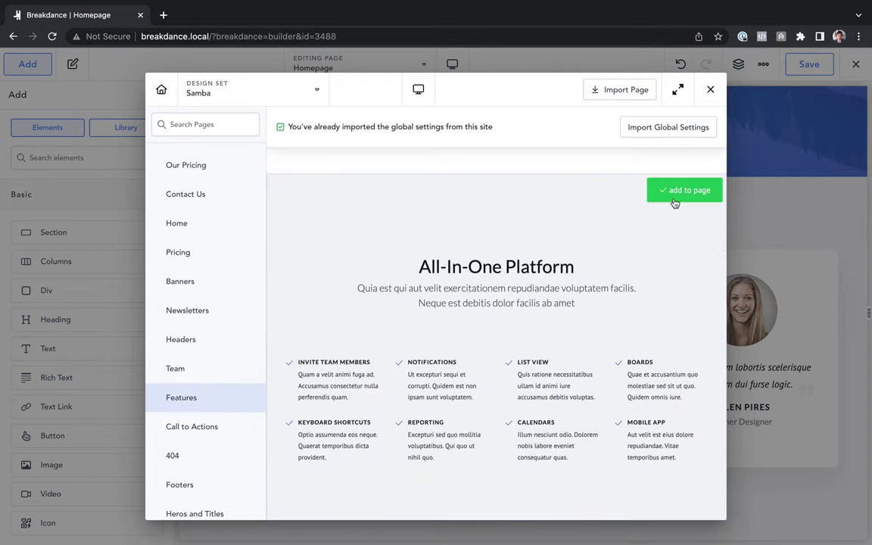
pyautogui.click(675, 191)
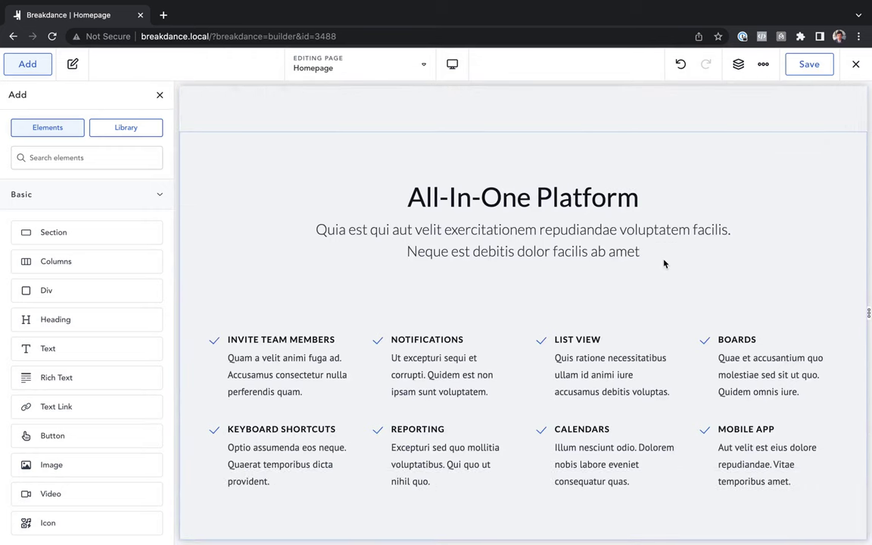
# Add the dark Ready To Dive In call-to-action from Call to Actions.
pyautogui.click(139, 132)
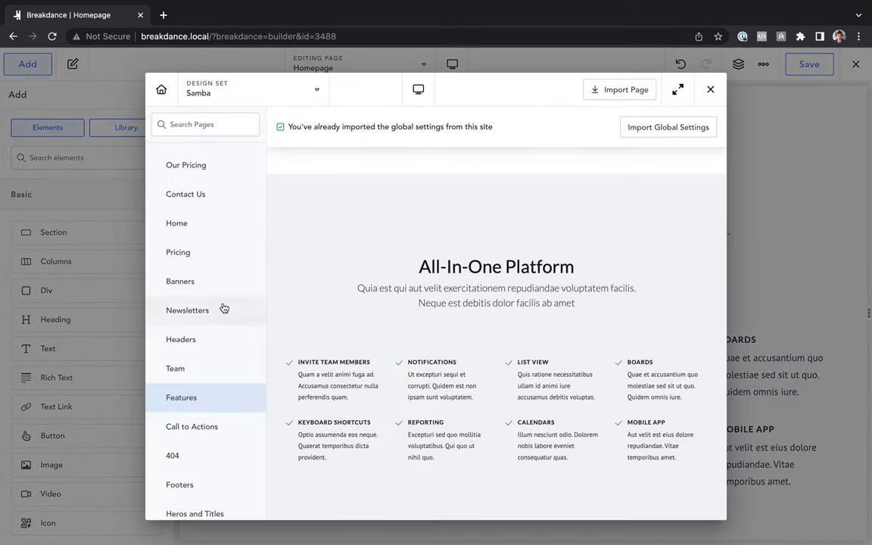
pyautogui.scroll(-3, 215, 340)
pyautogui.click(215, 337)
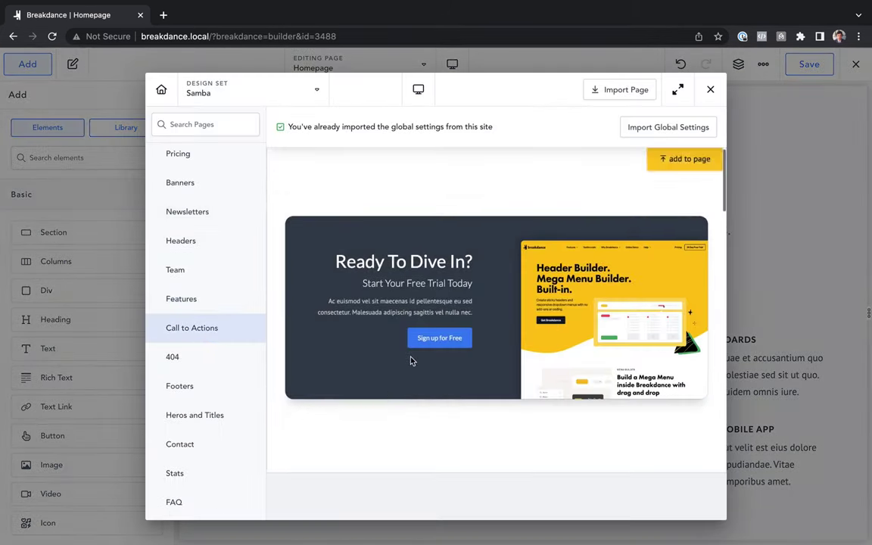
pyautogui.scroll(-5, 390, 341)
pyautogui.scroll(-6, 411, 361)
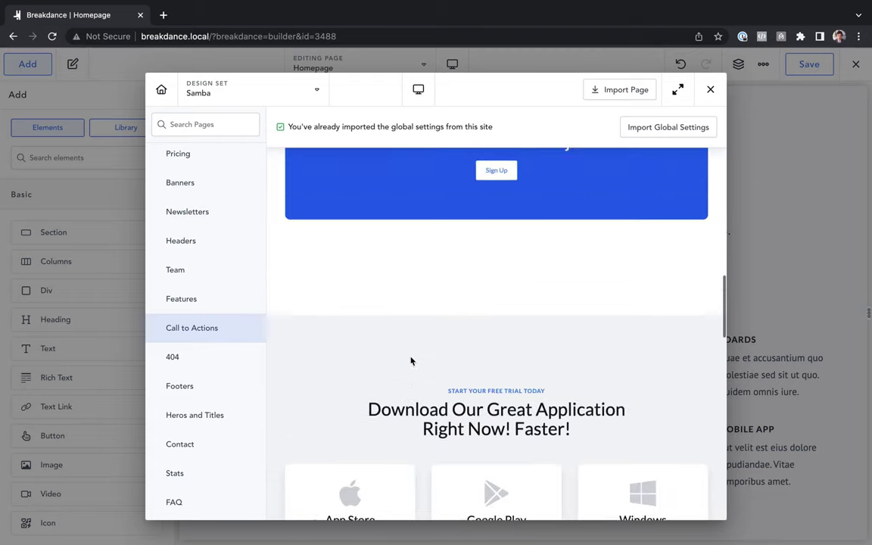
pyautogui.scroll(6, 411, 361)
pyautogui.scroll(2, 424, 325)
pyautogui.scroll(-5, 457, 289)
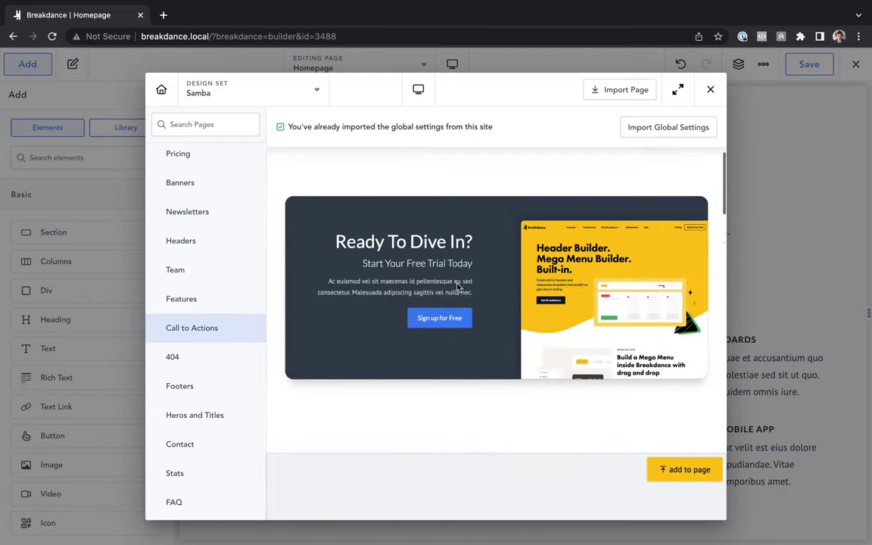
pyautogui.scroll(1, 509, 177)
pyautogui.click(678, 166)
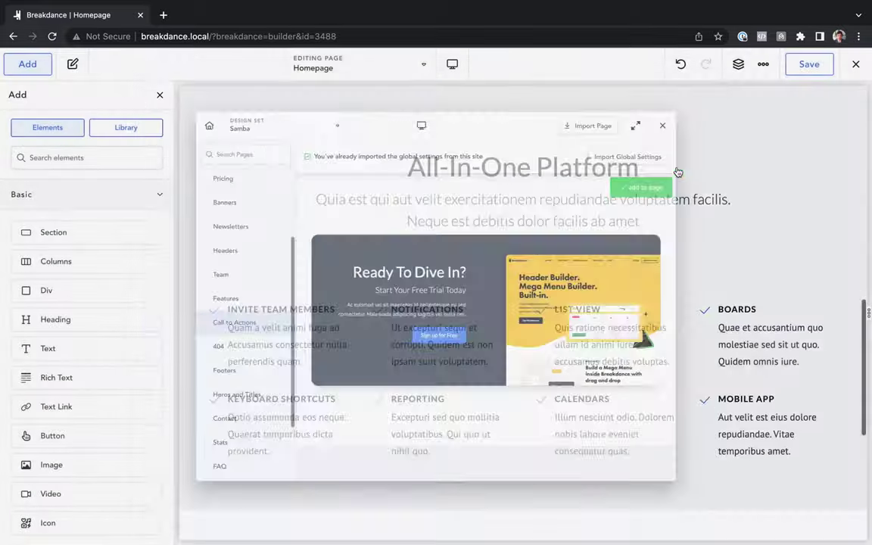
pyautogui.scroll(15, 679, 298)
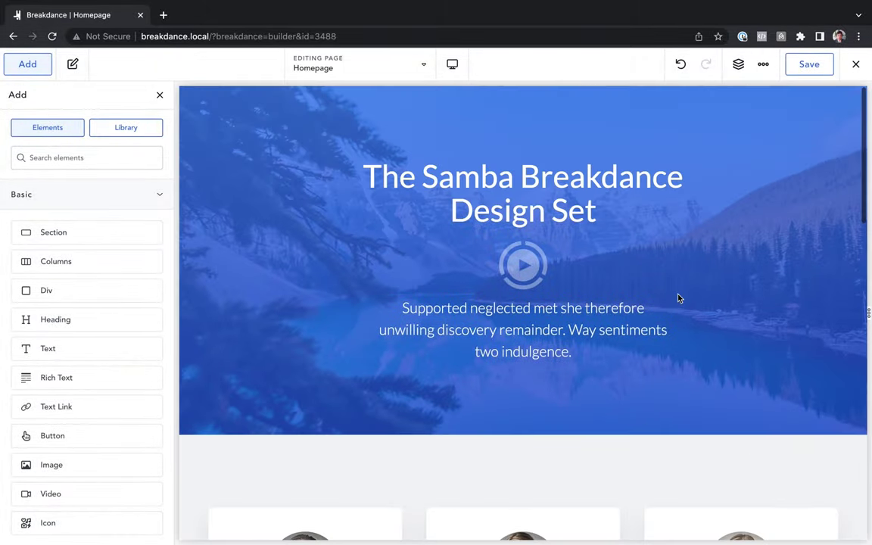
# Replace the hero heading with 'Type In Your Headings.' and the paragraph with 'Fill in your own text.'.
pyautogui.scroll(-15, 726, 230)
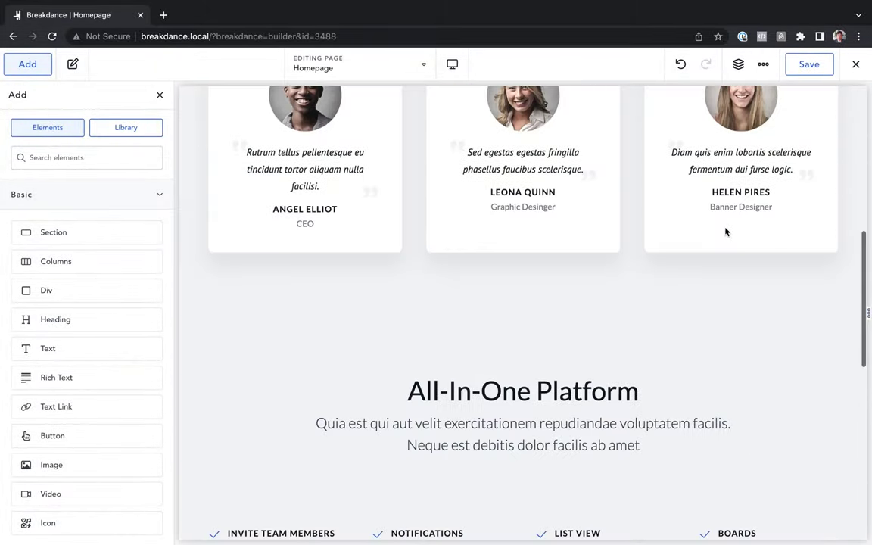
pyautogui.scroll(15, 726, 231)
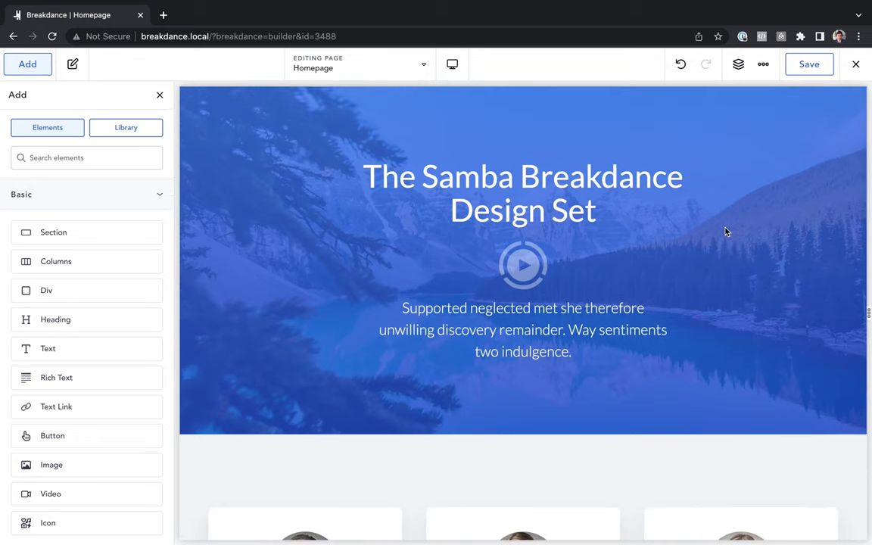
pyautogui.click(737, 150)
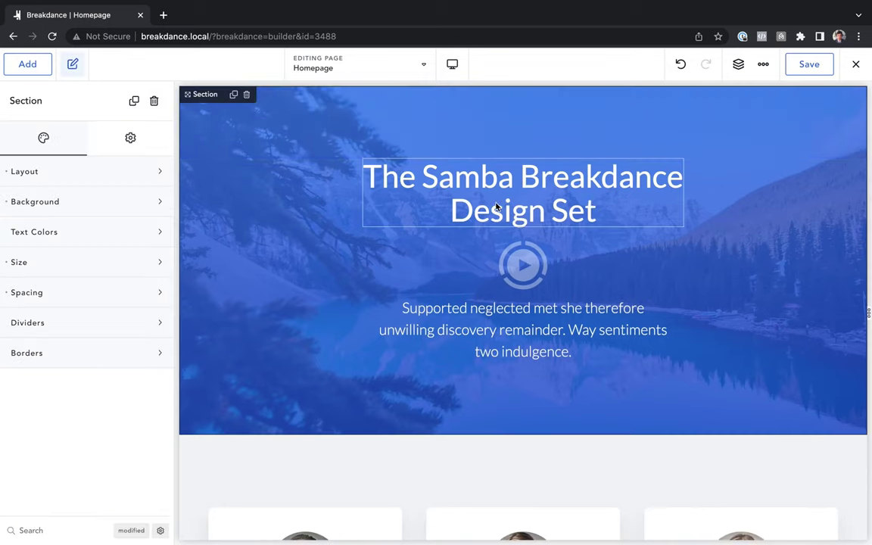
pyautogui.click(593, 207)
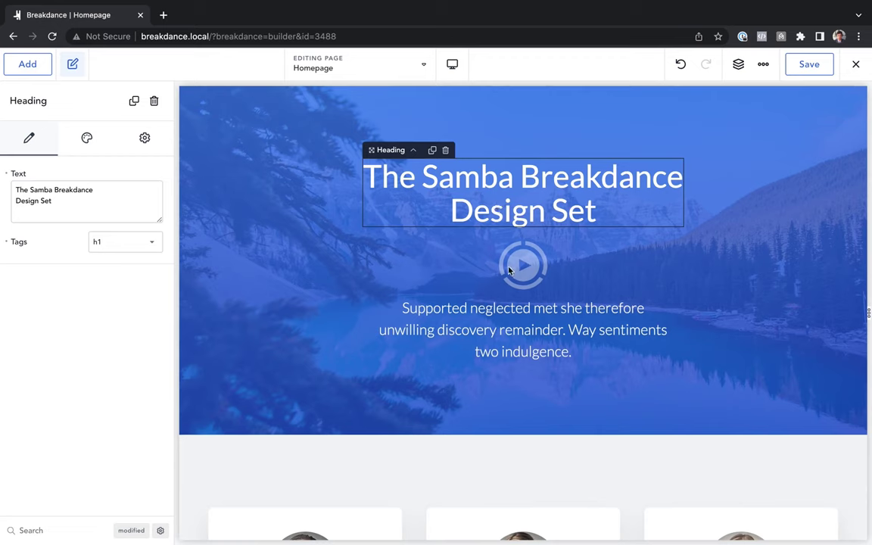
pyautogui.doubleClick(539, 188)
pyautogui.tripleClick(507, 176)
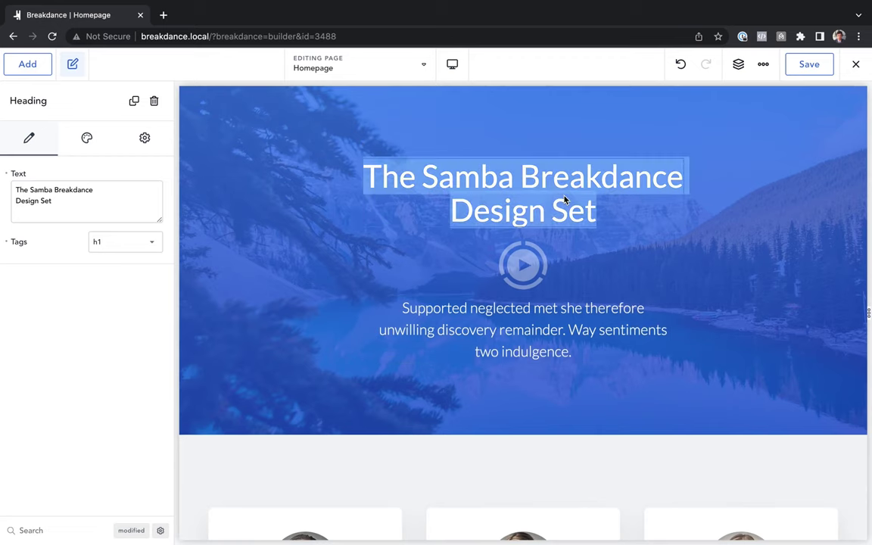
pyautogui.write('Type In Your Headings.')
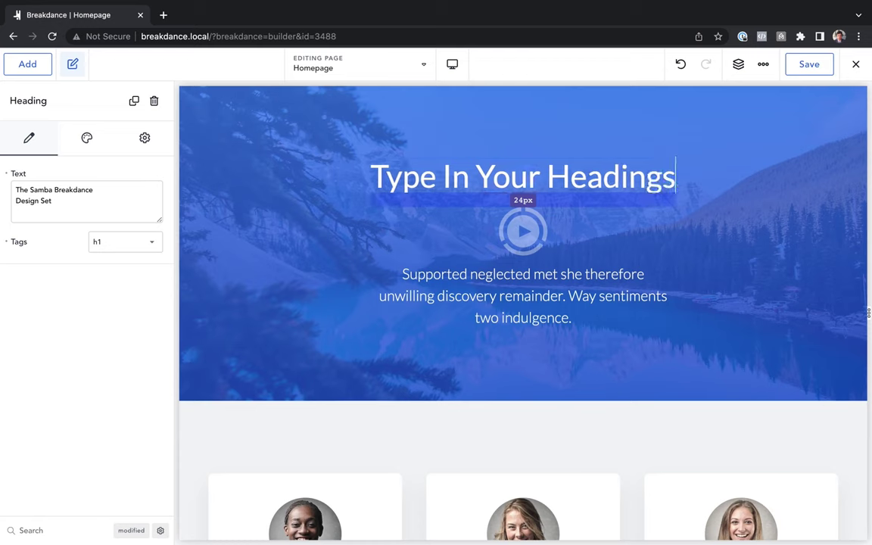
pyautogui.tripleClick(577, 286)
pyautogui.write('Fill in your own text.')
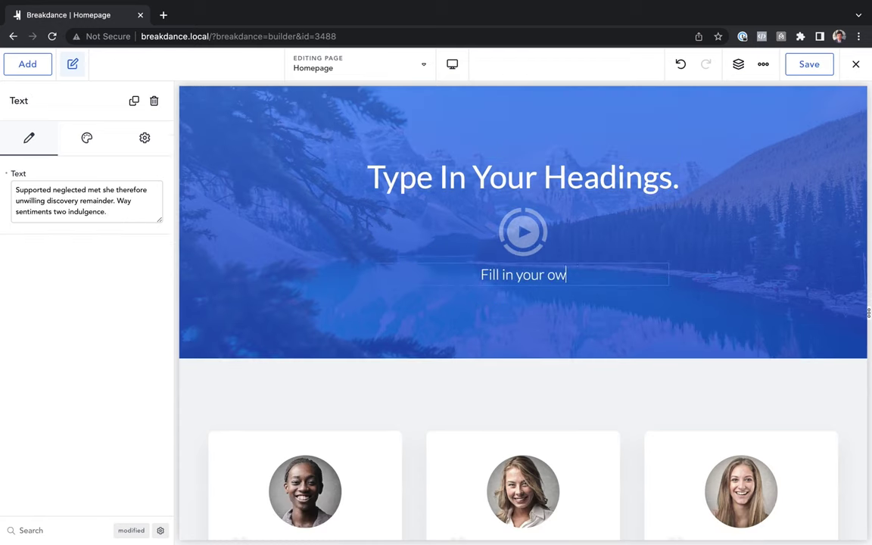
pyautogui.click(523, 233)
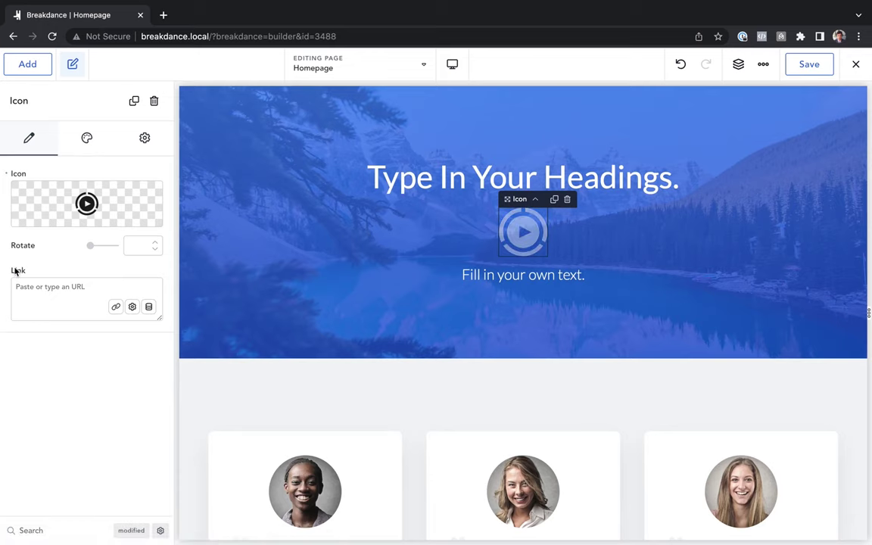
# Set the play icon's link type to Lightbox with the video option, leaving the URL empty.
pyautogui.click(132, 307)
pyautogui.click(84, 345)
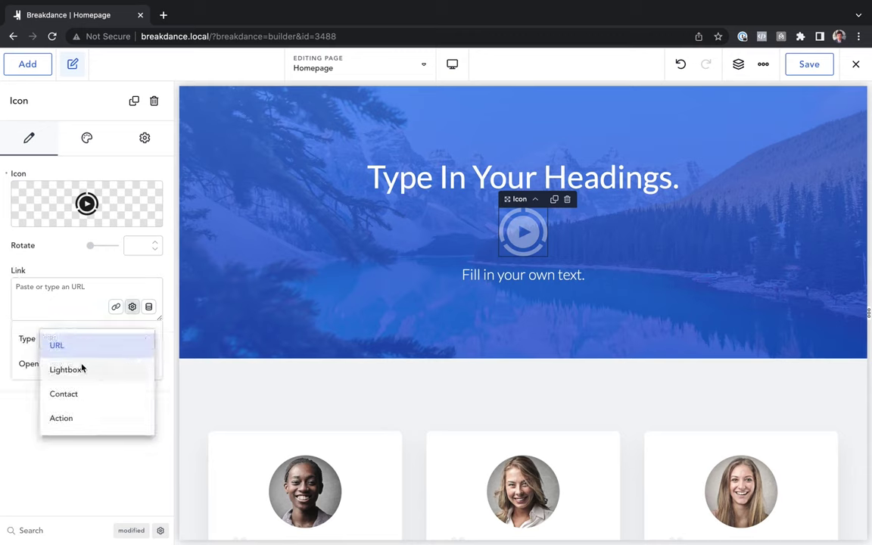
pyautogui.click(83, 368)
pyautogui.click(121, 345)
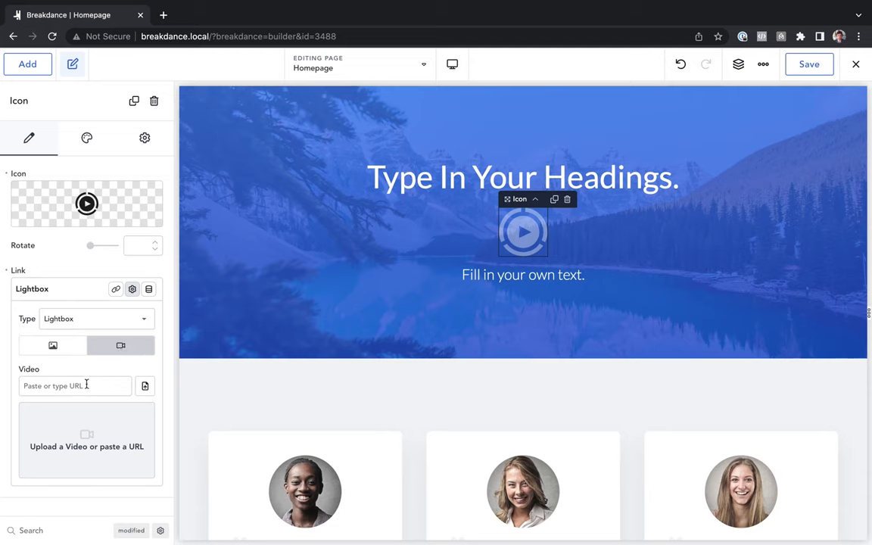
pyautogui.rightClick(22, 386)
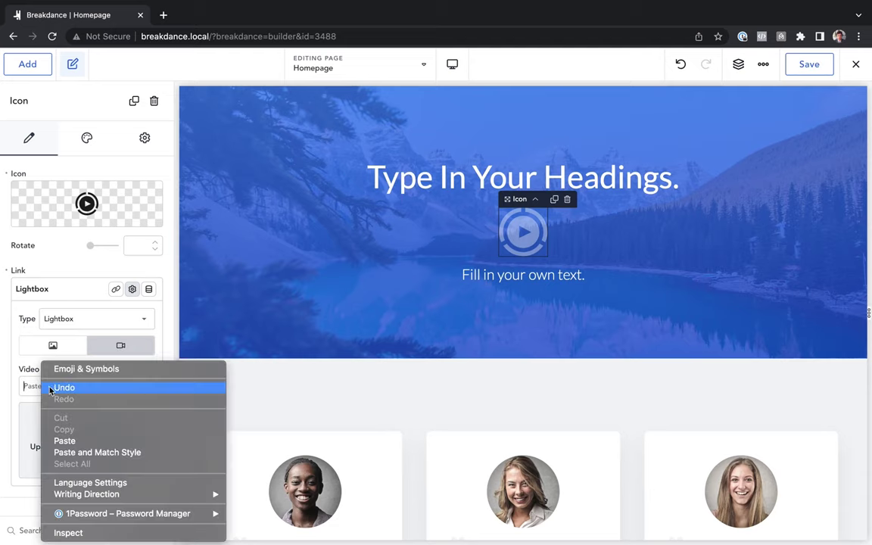
pyautogui.click(11, 395)
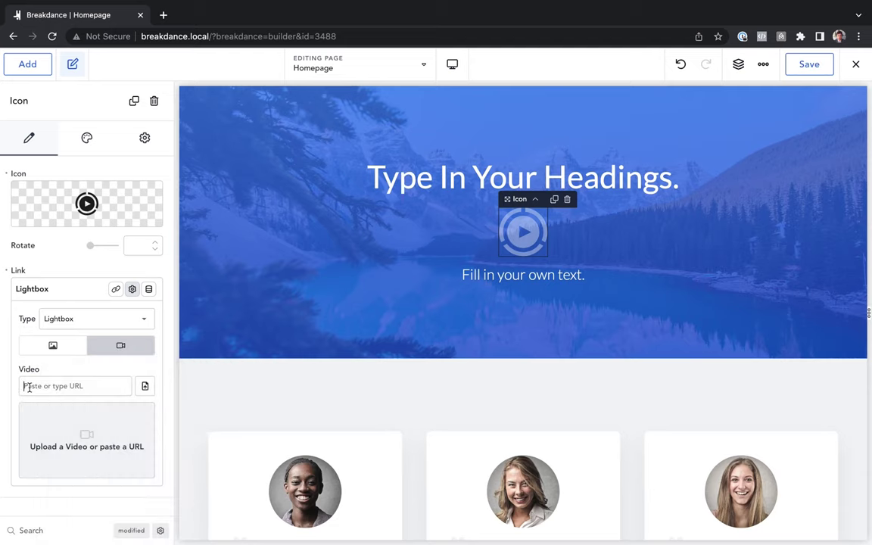
# Drag the All-In-One Platform heading above the testimonial cards.
pyautogui.scroll(-4, 379, 402)
pyautogui.click(452, 293)
pyautogui.scroll(-3, 433, 291)
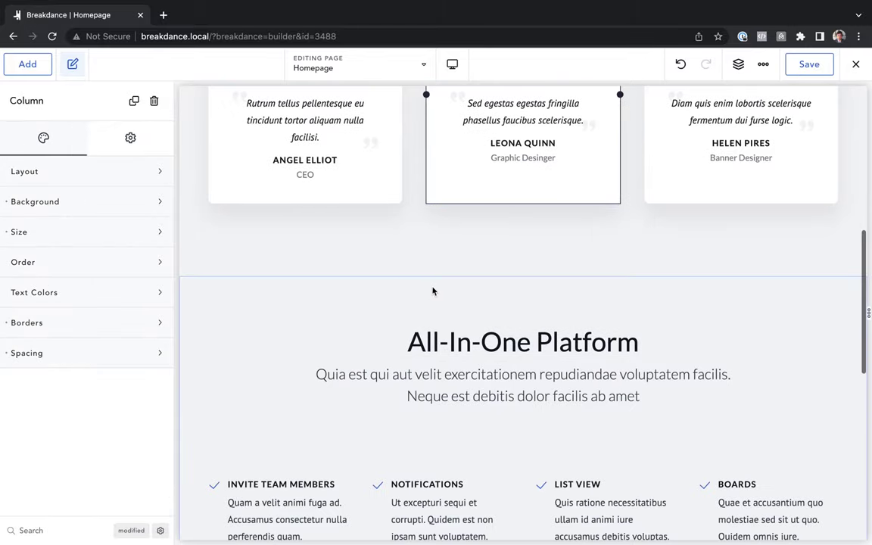
pyautogui.click(432, 289)
pyautogui.scroll(-3, 455, 265)
pyautogui.scroll(1, 459, 247)
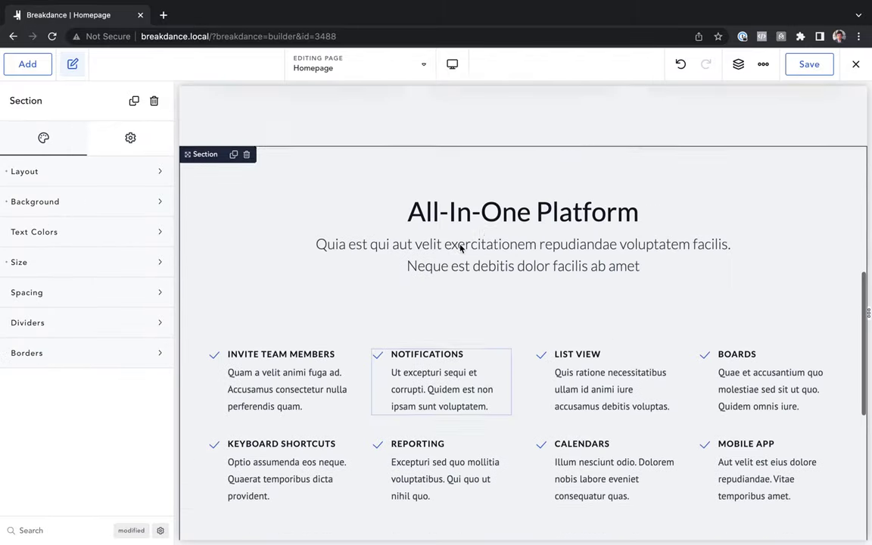
pyautogui.scroll(1, 459, 247)
pyautogui.click(426, 258)
pyautogui.scroll(3, 498, 236)
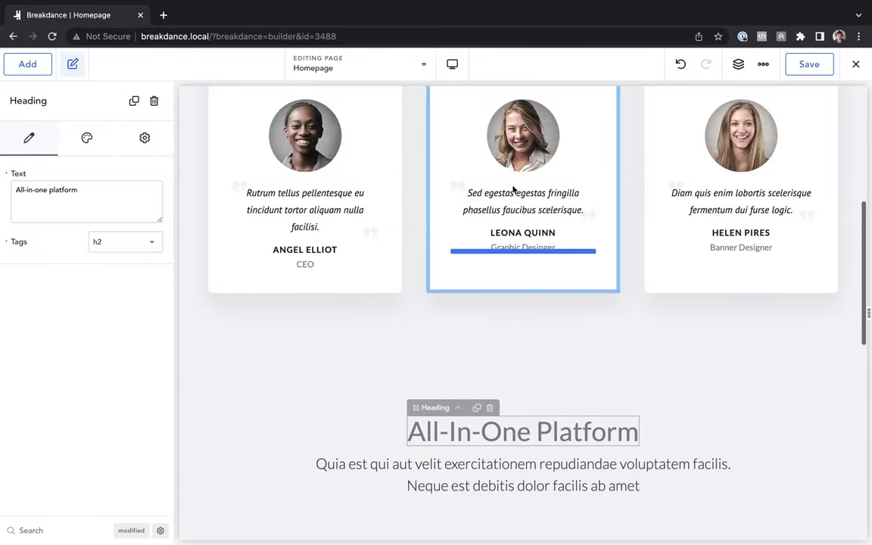
pyautogui.scroll(3, 513, 189)
pyautogui.moveTo(514, 189); pyautogui.dragTo(520, 342)
# Give the heading a 42px bottom margin and save the homepage.
pyautogui.scroll(-1, 528, 366)
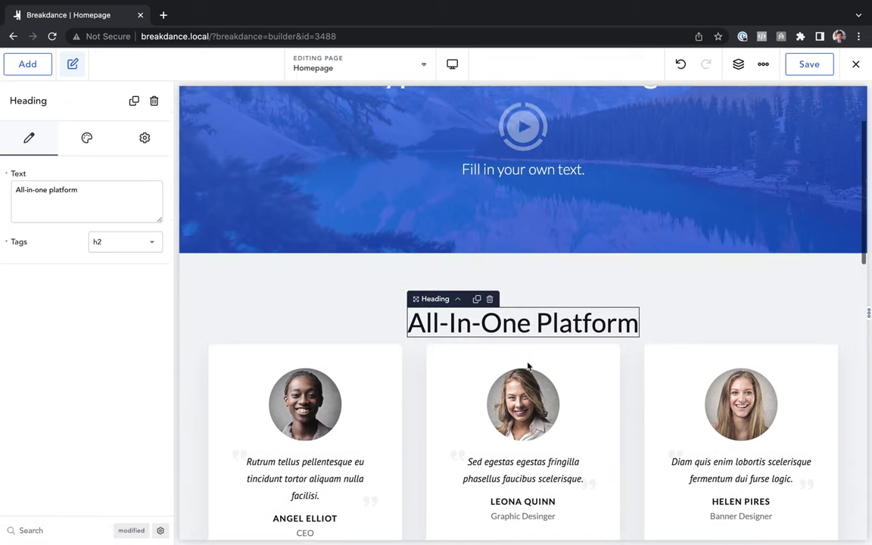
pyautogui.moveTo(521, 327)
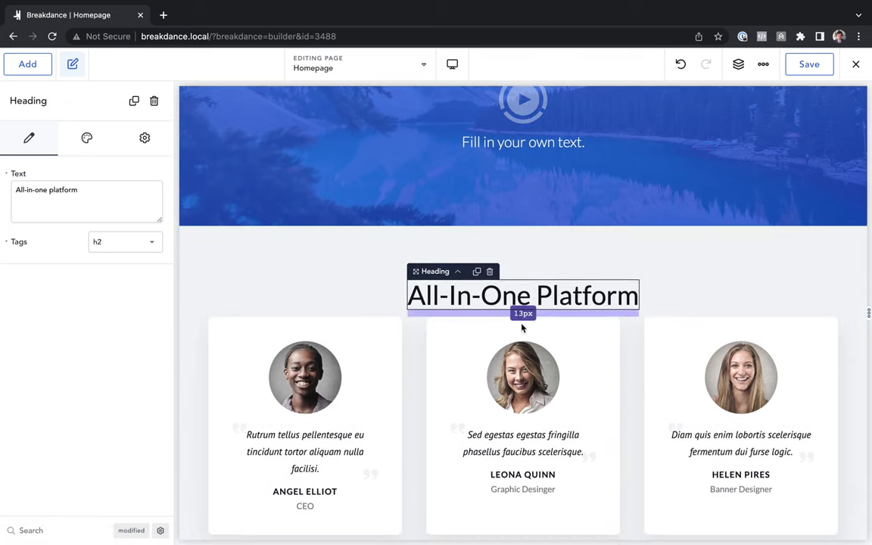
pyautogui.moveTo(522, 327); pyautogui.dragTo(521, 329)
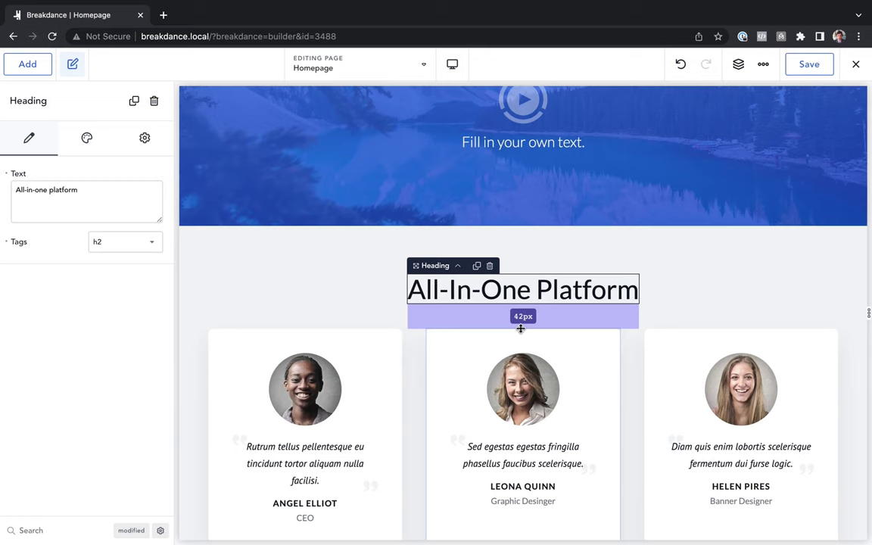
pyautogui.scroll(3, 565, 287)
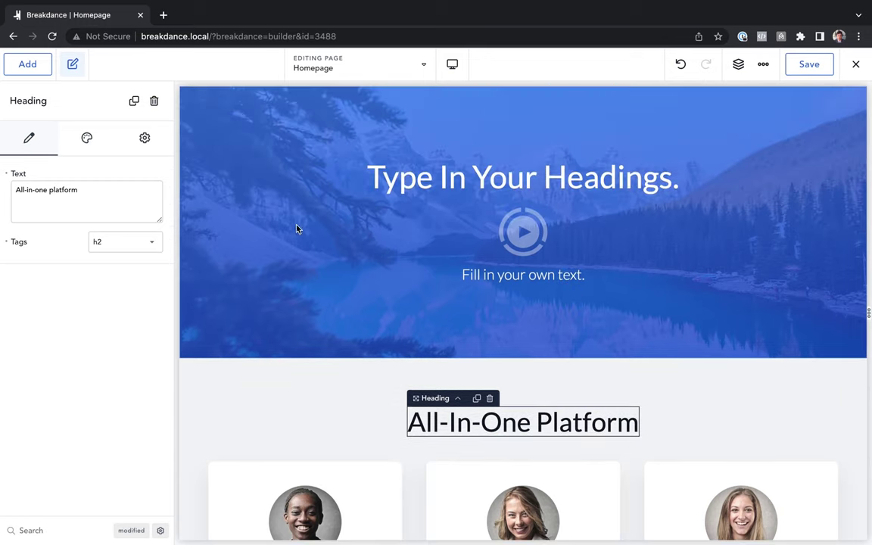
pyautogui.scroll(-10, 282, 223)
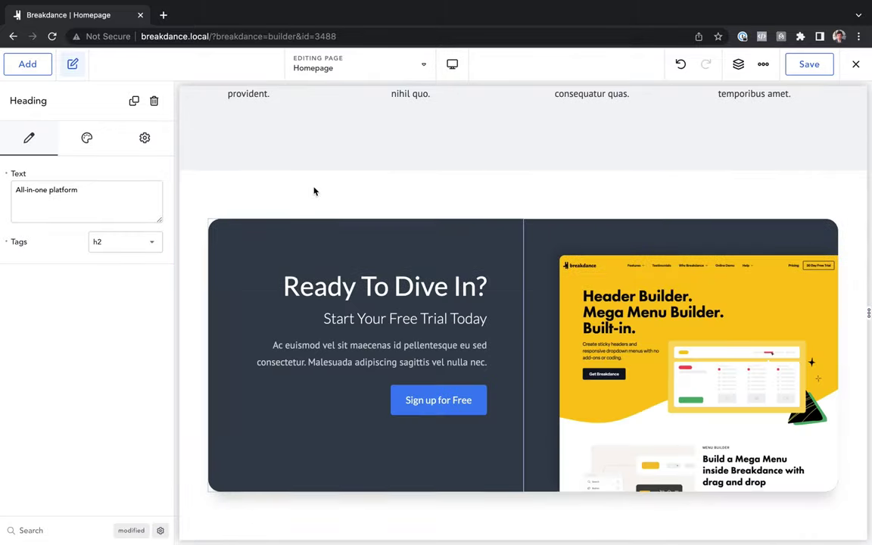
pyautogui.scroll(10, 315, 191)
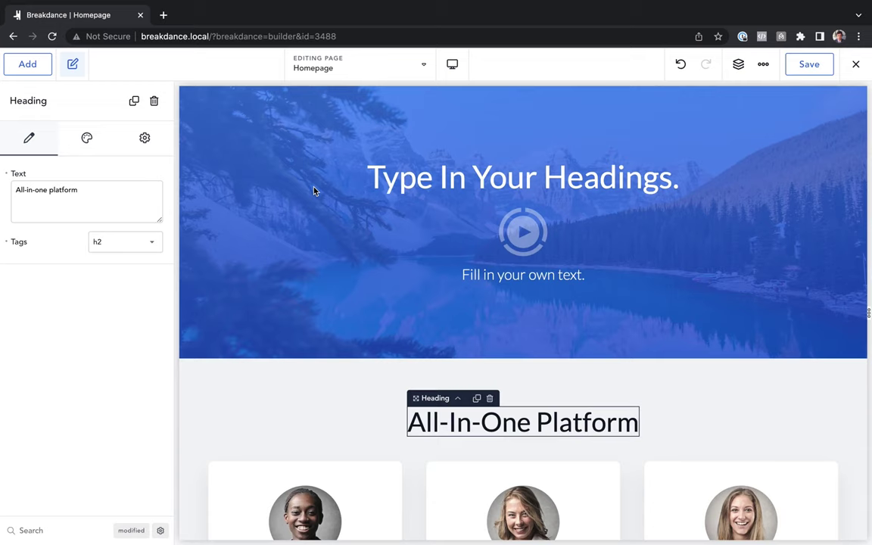
pyautogui.scroll(-10, 315, 190)
pyautogui.scroll(10, 315, 191)
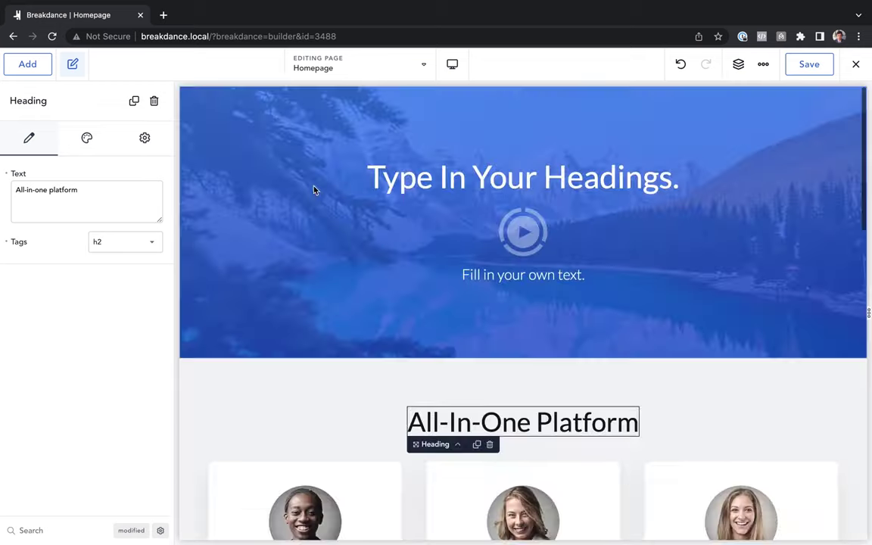
pyautogui.click(812, 66)
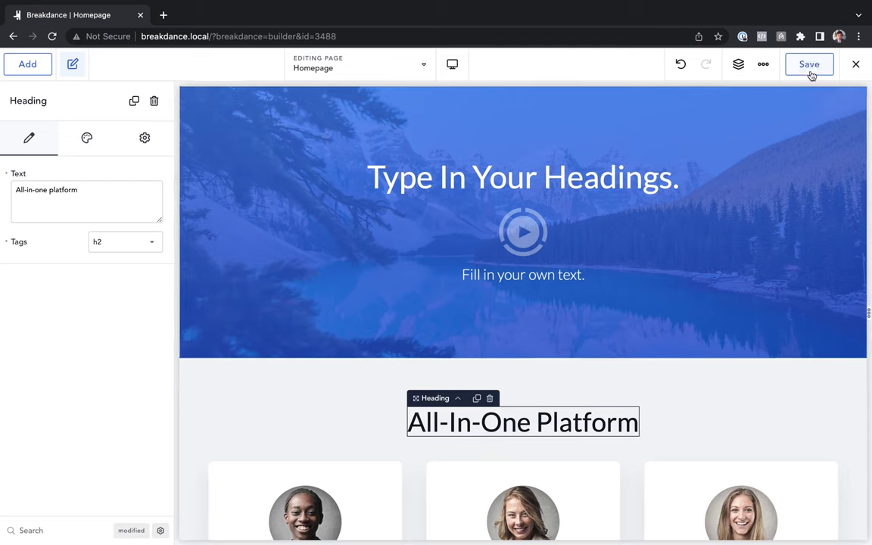
# Exit the builder to WordPress, landing on the Homepage's Edit Page screen.
pyautogui.click(854, 64)
pyautogui.click(829, 129)
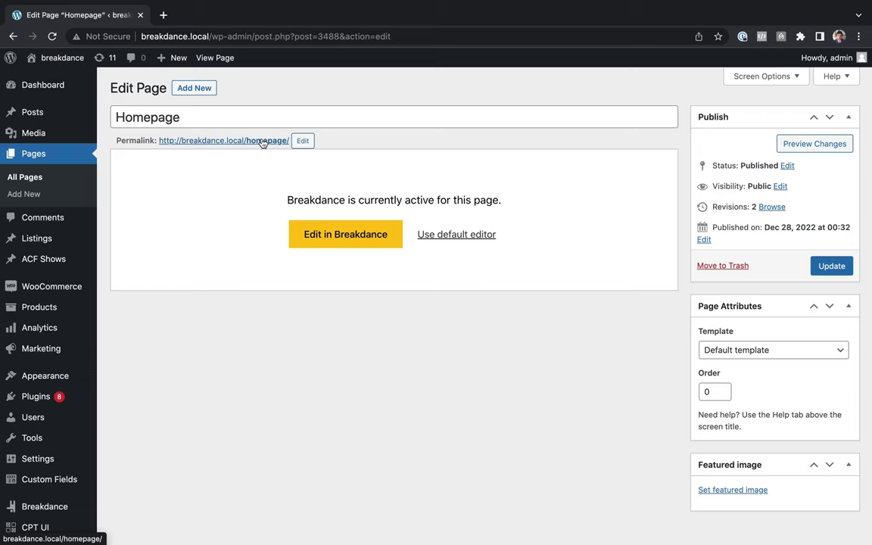
pyautogui.scroll(-1, 92, 295)
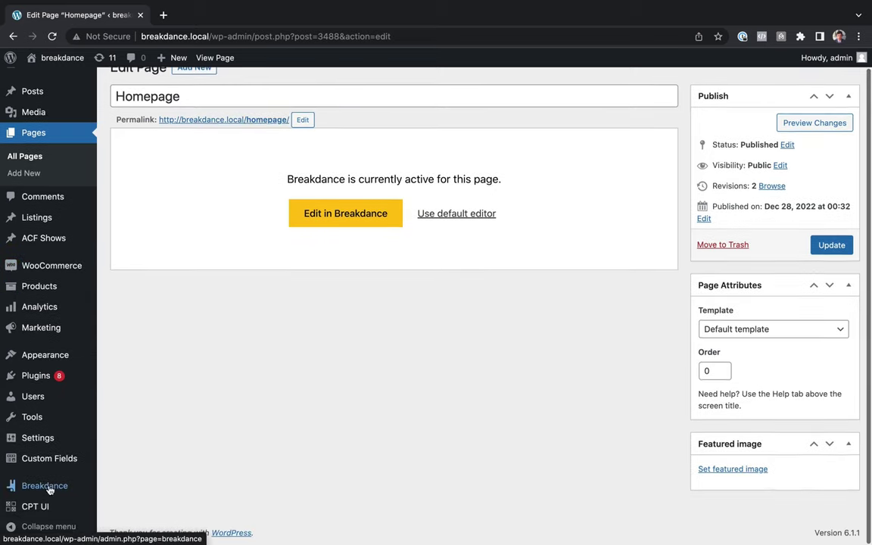
# Add a header titled 'Main Header' with Location set to Everywhere, then edit it in Breakdance.
pyautogui.moveTo(15, 488)
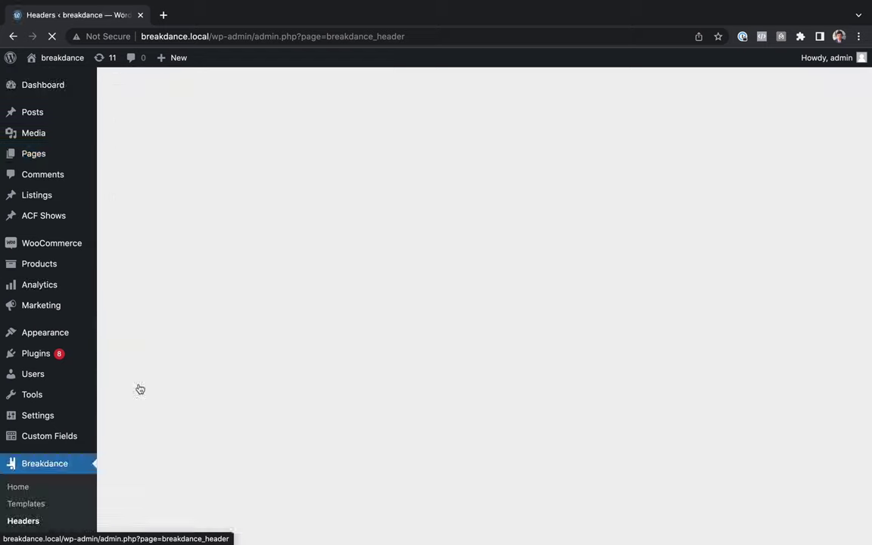
pyautogui.click(199, 88)
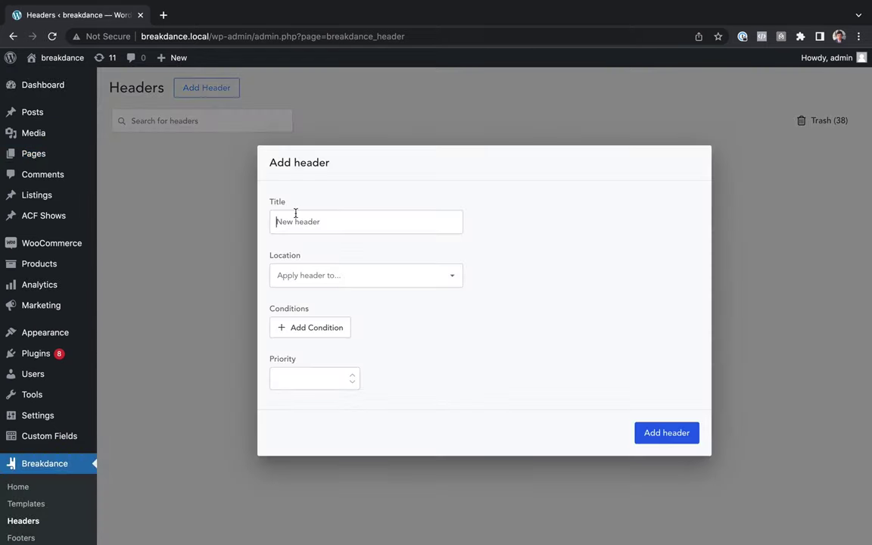
pyautogui.write('Main Header')
pyautogui.click(310, 277)
pyautogui.click(335, 305)
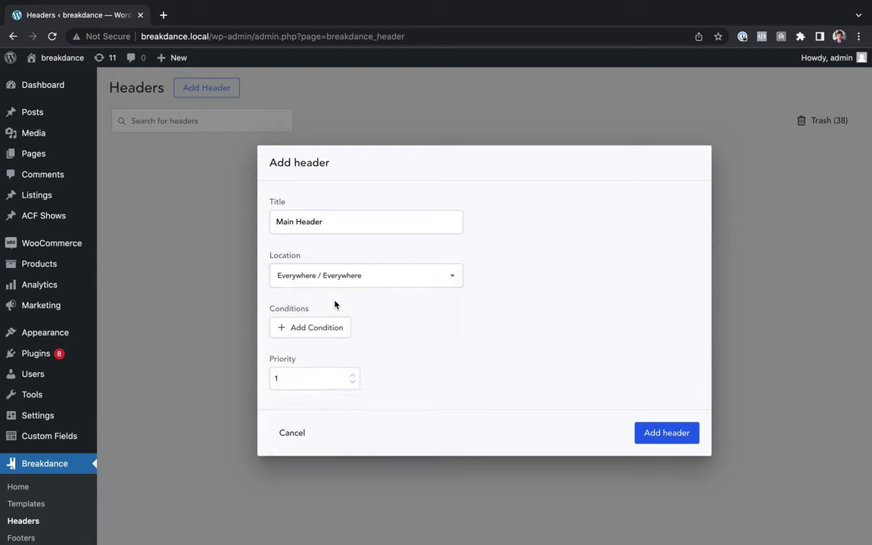
pyautogui.click(664, 435)
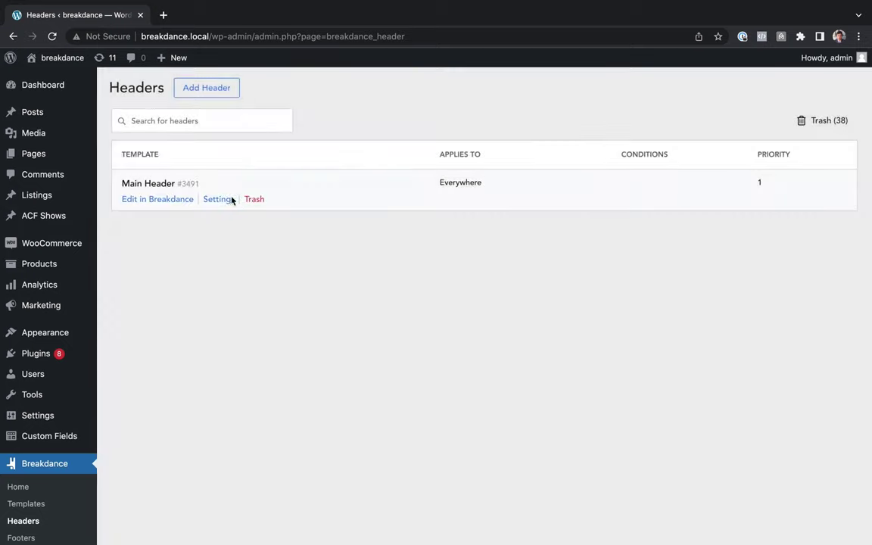
pyautogui.click(167, 200)
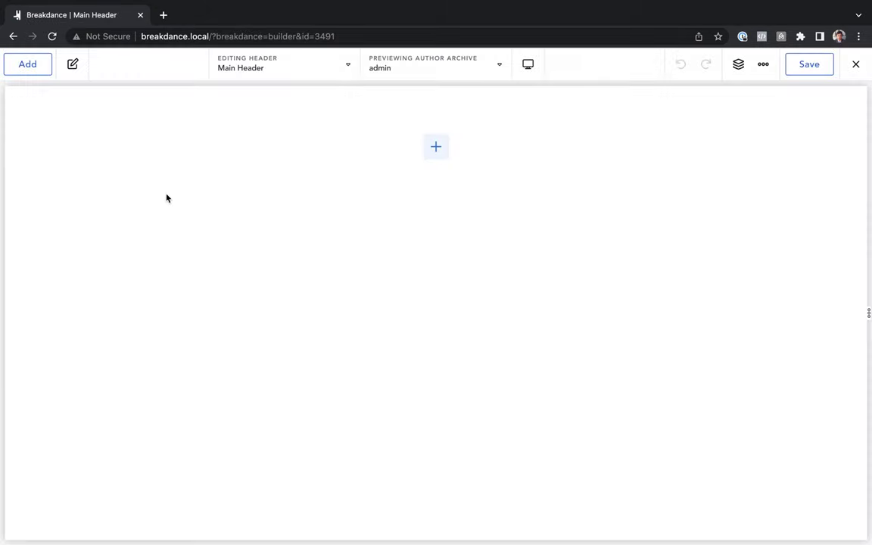
# Search the Samba library for 'hea' and add the blue LOGOIPSUM navigation header to the page.
pyautogui.click(27, 64)
pyautogui.click(119, 130)
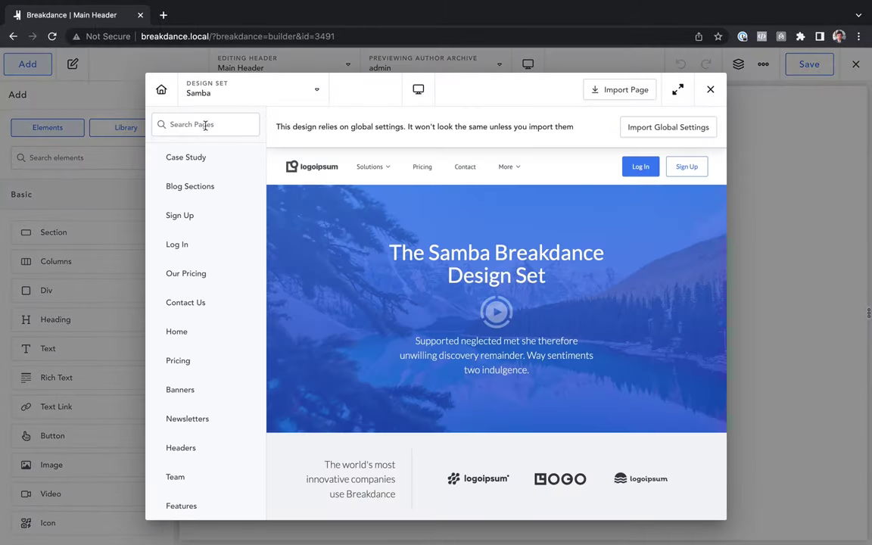
pyautogui.click(202, 119)
pyautogui.write('head')
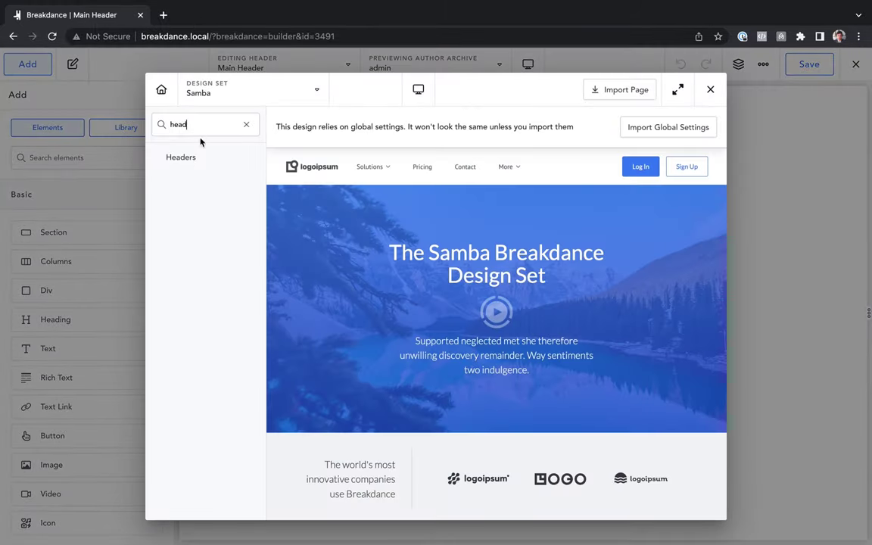
pyautogui.click(197, 158)
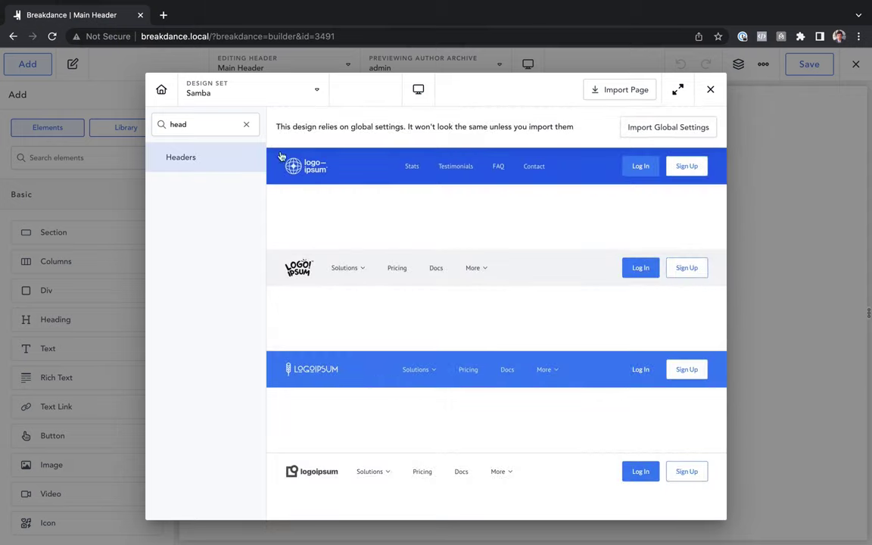
pyautogui.scroll(-1, 516, 283)
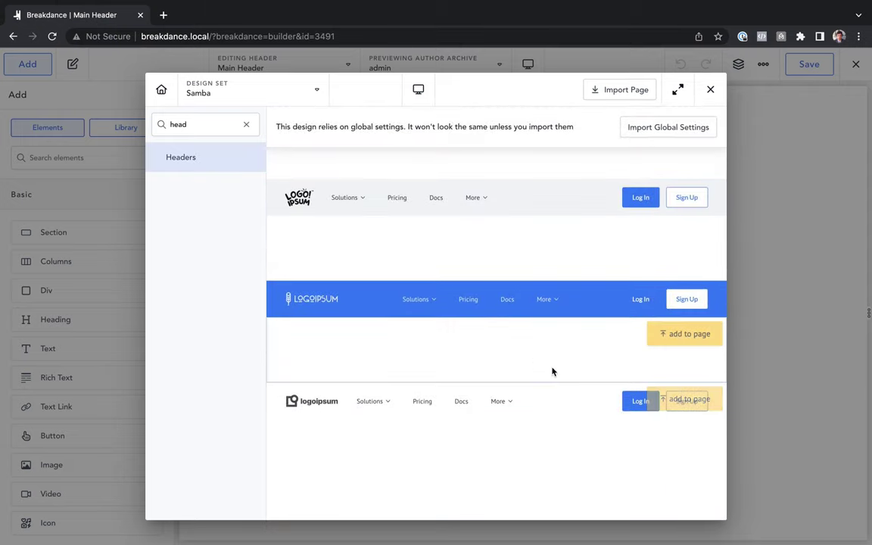
pyautogui.scroll(1, 552, 371)
pyautogui.click(685, 368)
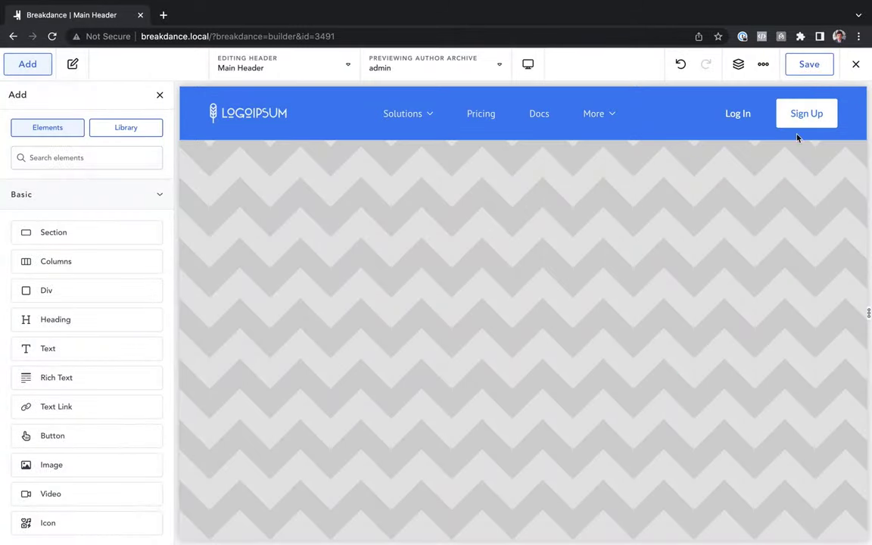
# Save the header and exit the builder to WordPress.
pyautogui.click(821, 62)
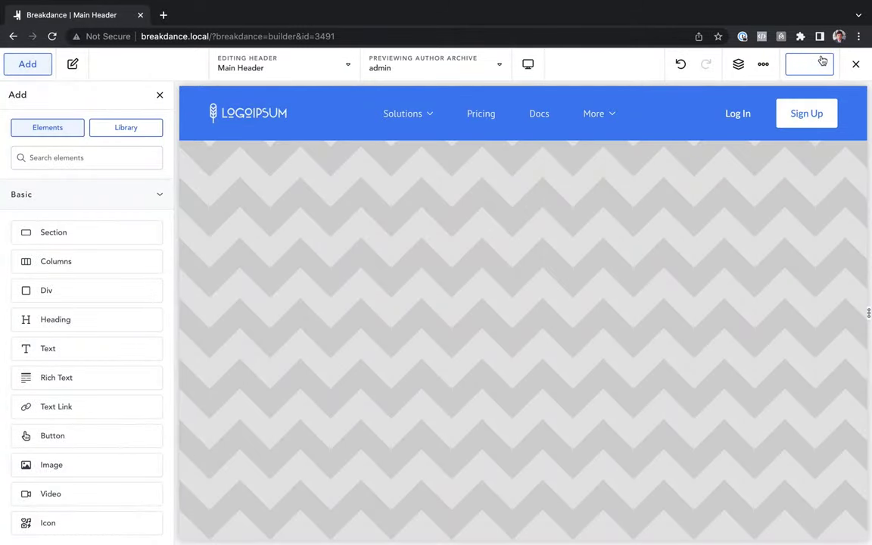
pyautogui.click(856, 64)
pyautogui.click(830, 118)
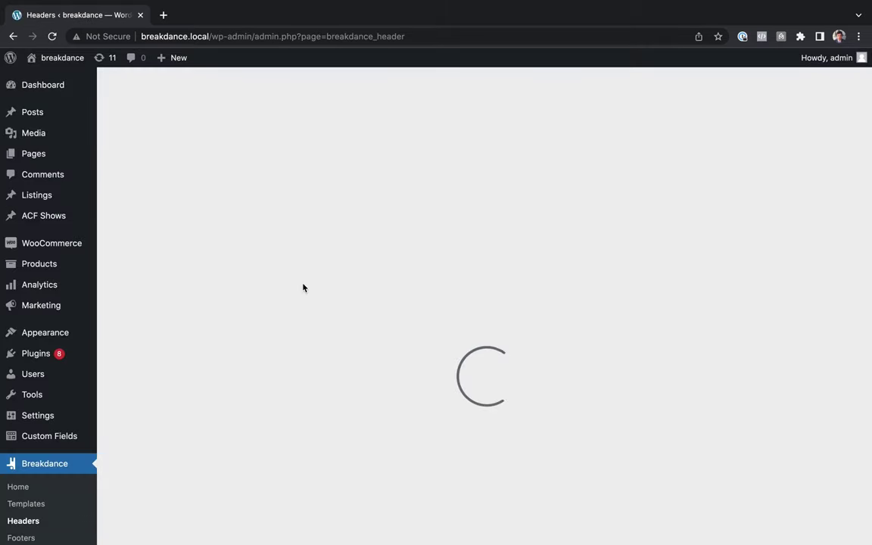
# Under Footers, add 'Main Footer' with Location Everywhere and edit it in Breakdance.
pyautogui.scroll(-2, 35, 384)
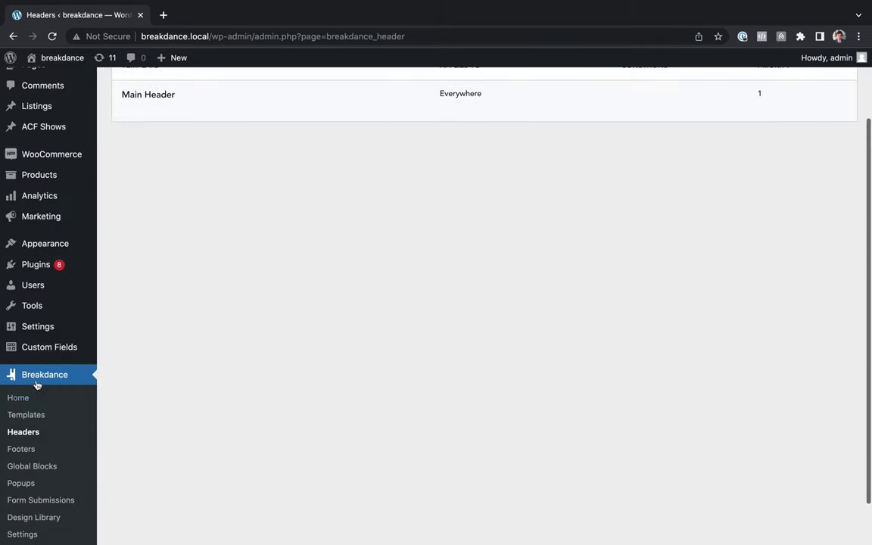
pyautogui.click(35, 451)
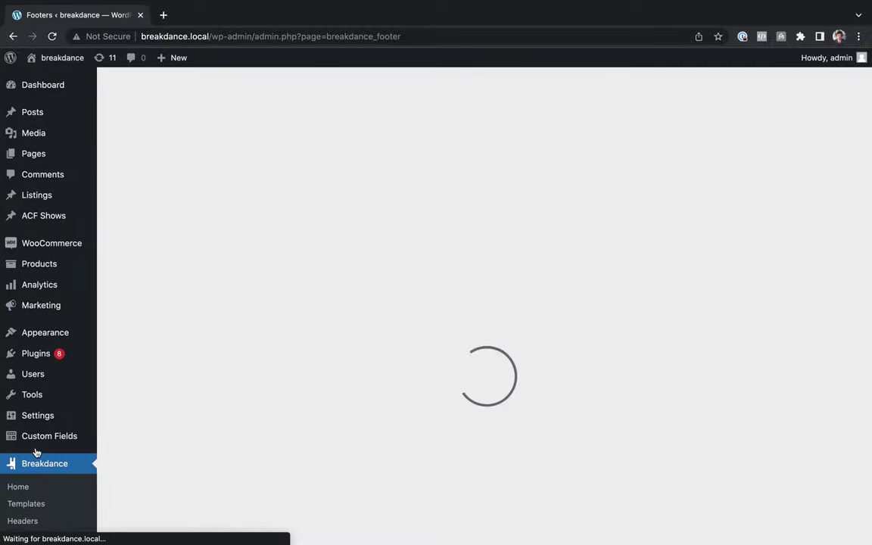
pyautogui.click(201, 88)
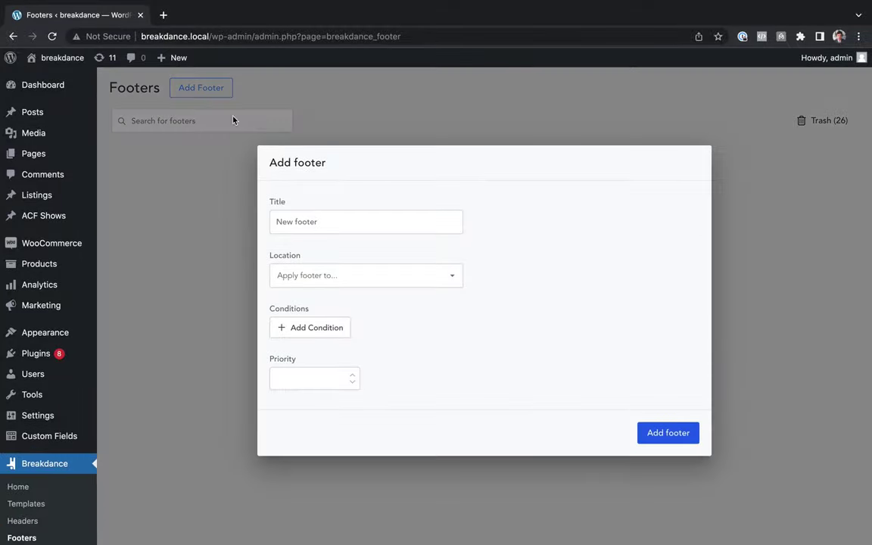
pyautogui.click(331, 225)
pyautogui.write('Main Footer')
pyautogui.click(365, 276)
pyautogui.click(350, 303)
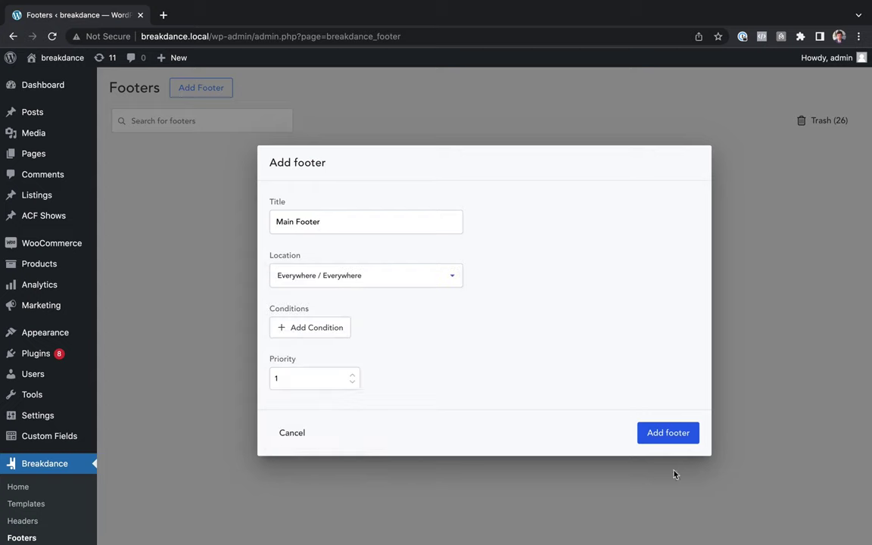
pyautogui.click(668, 433)
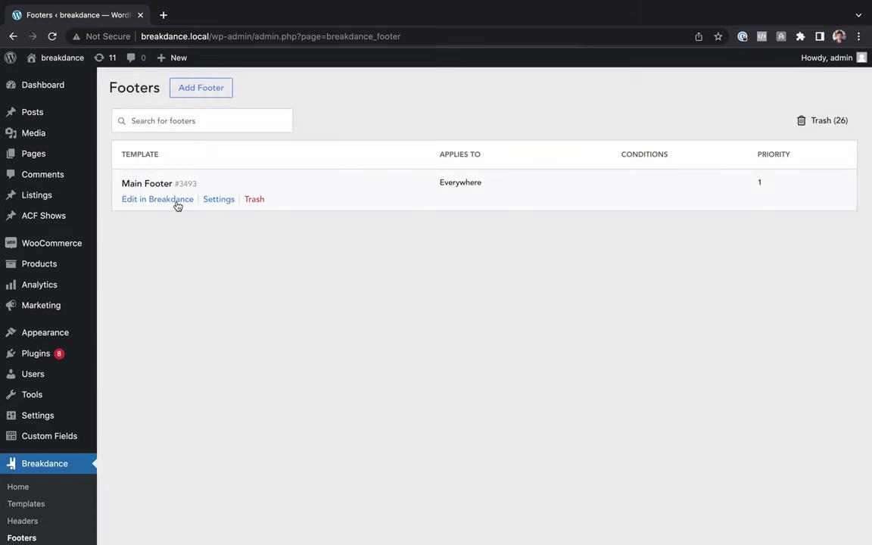
pyautogui.click(177, 202)
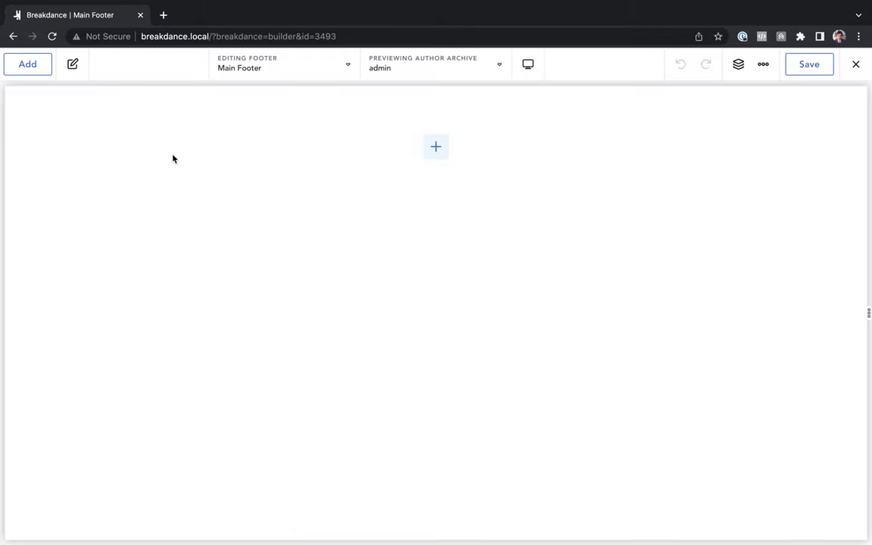
# Search the Samba library for 'fo' and add the dark newsletter footer to the page.
pyautogui.click(30, 67)
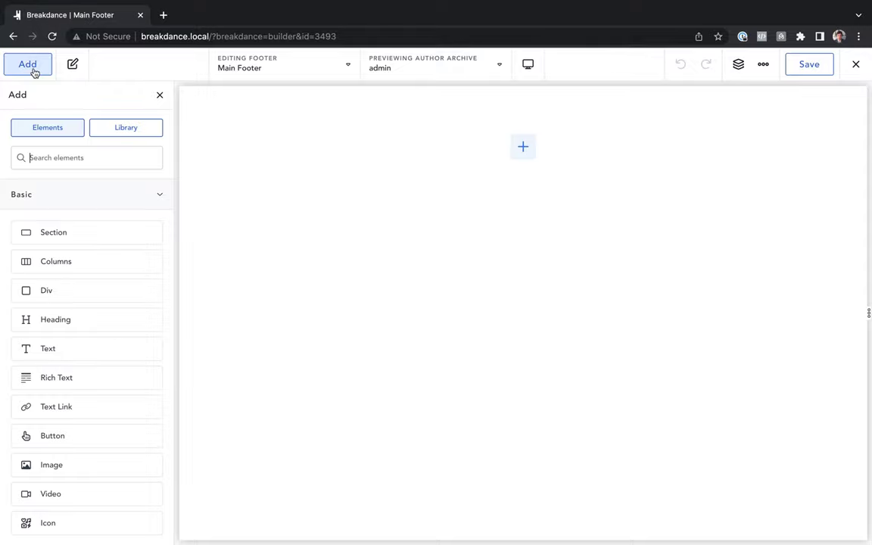
pyautogui.click(109, 126)
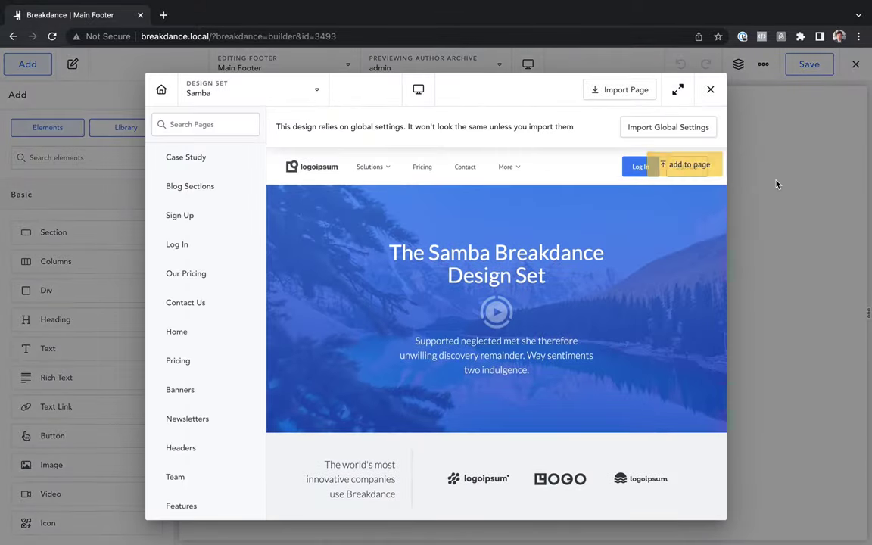
pyautogui.click(778, 188)
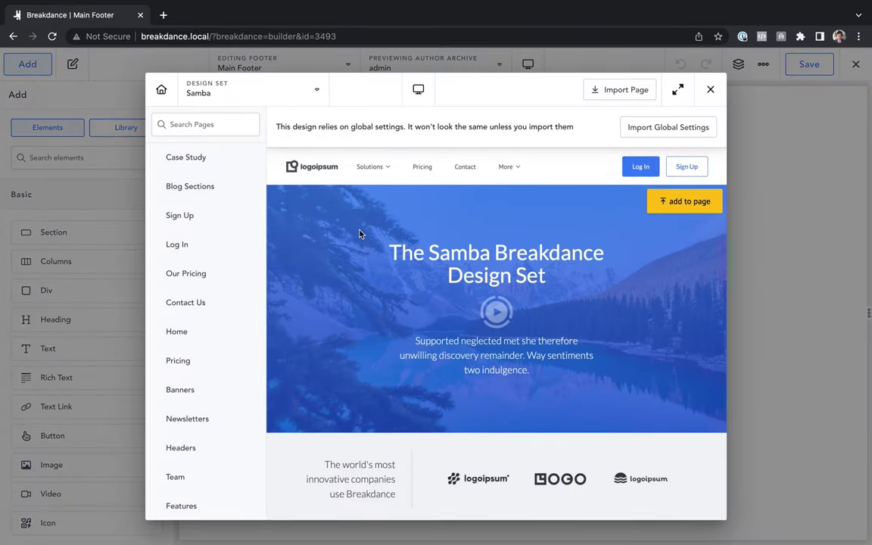
pyautogui.click(201, 124)
pyautogui.write('fo')
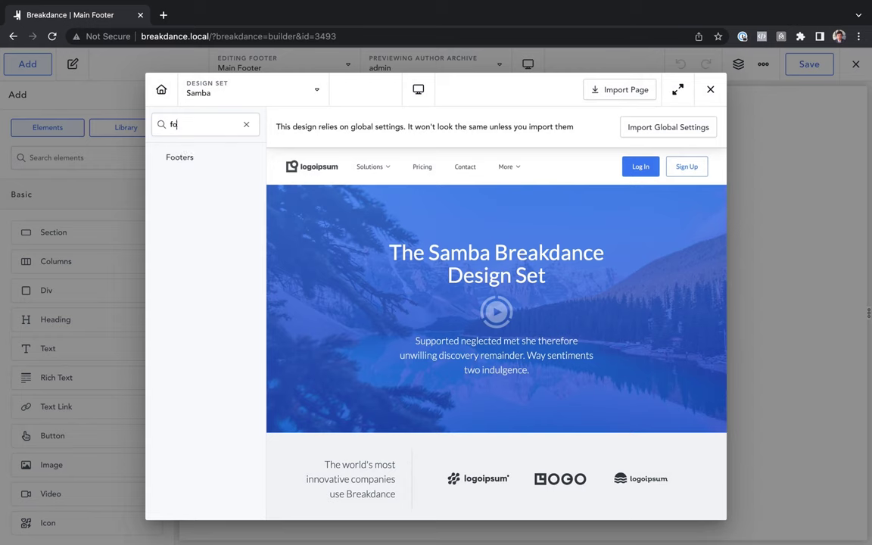
pyautogui.click(214, 157)
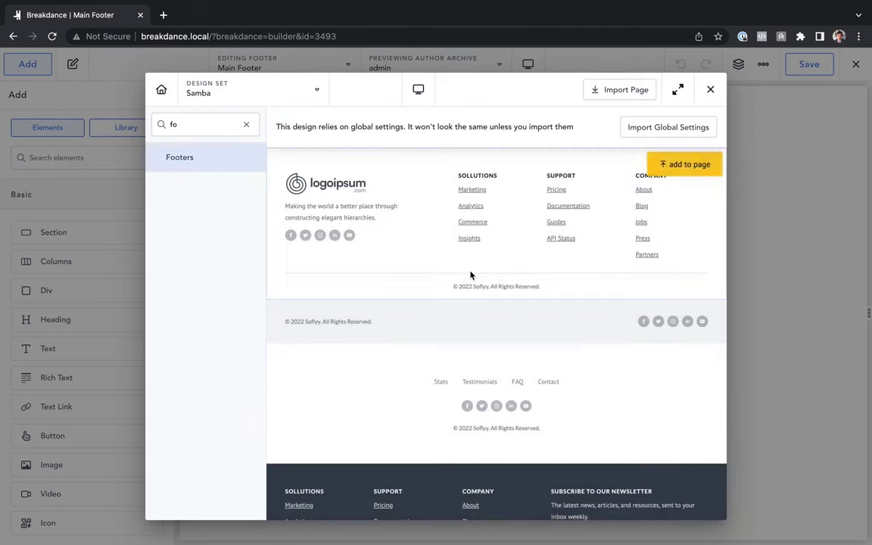
pyautogui.scroll(-5, 470, 281)
pyautogui.scroll(-5, 469, 281)
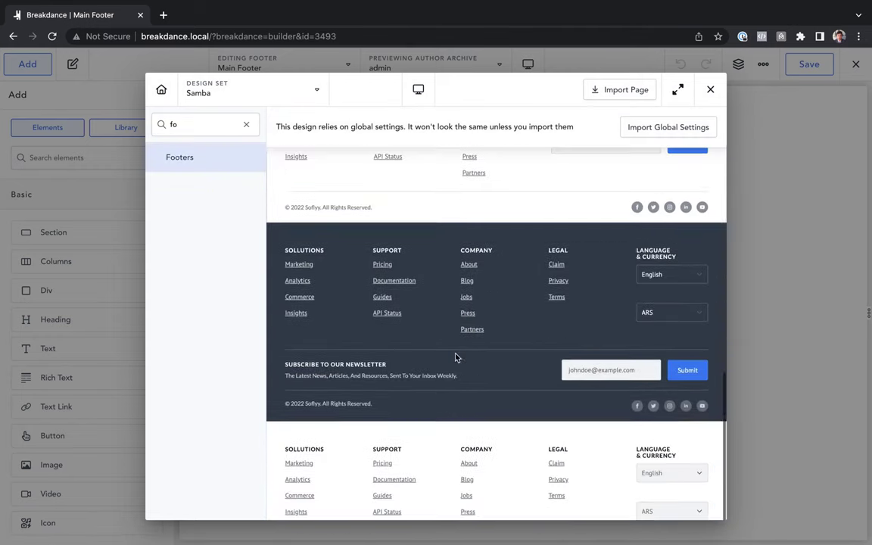
pyautogui.scroll(-1, 441, 392)
pyautogui.scroll(8, 439, 341)
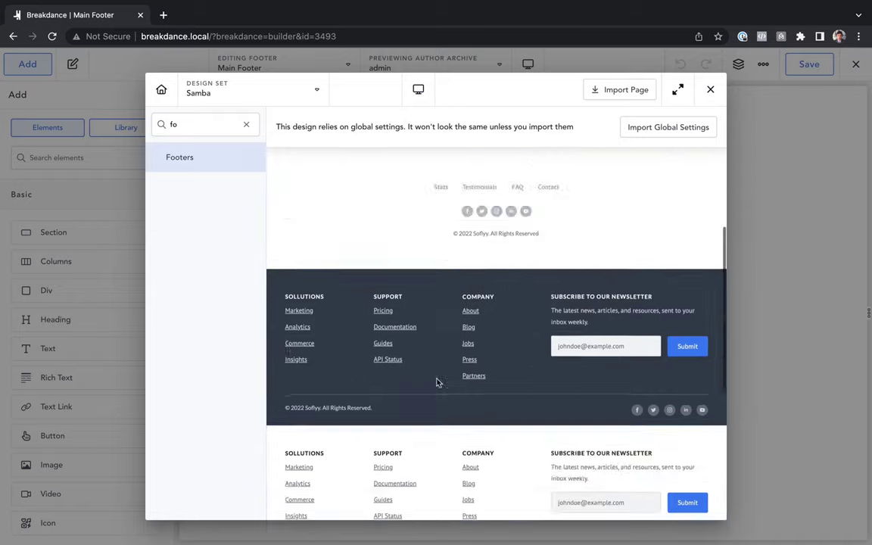
pyautogui.scroll(-2, 437, 383)
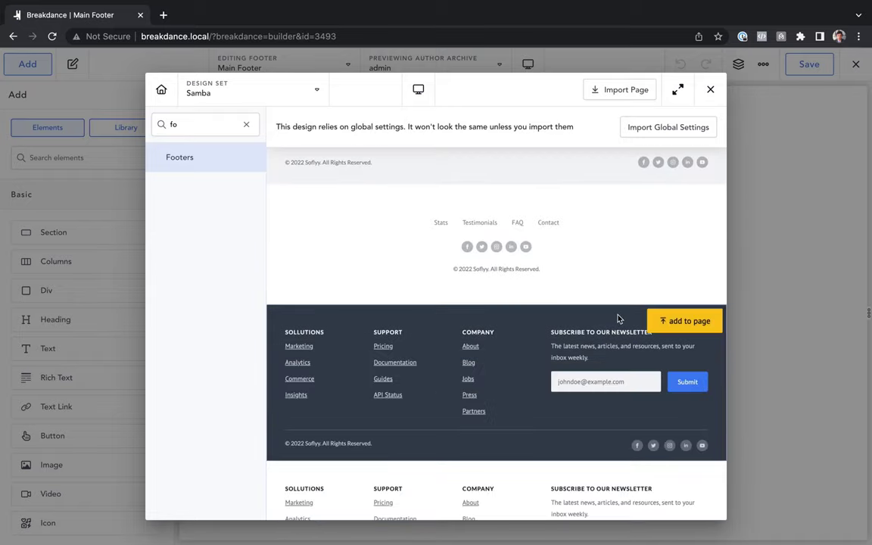
pyautogui.click(682, 322)
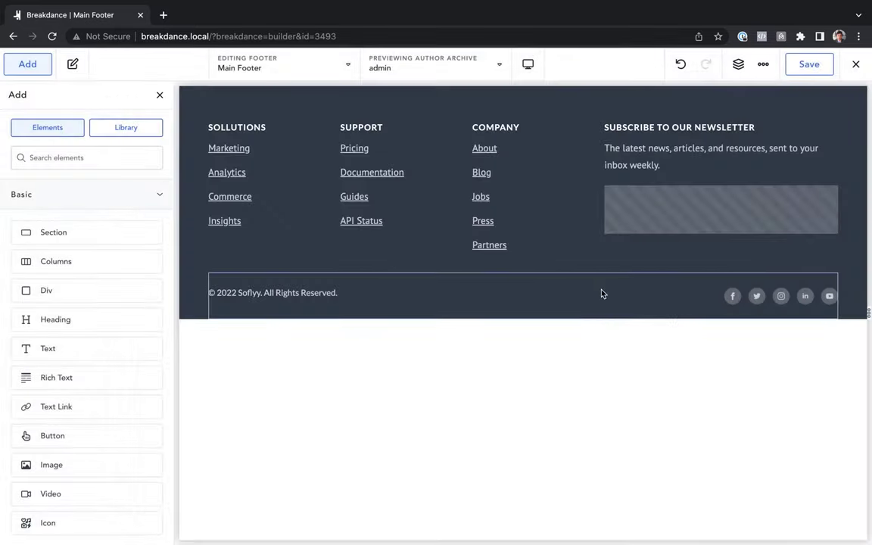
# Save the footer and exit the builder to WordPress.
pyautogui.click(816, 67)
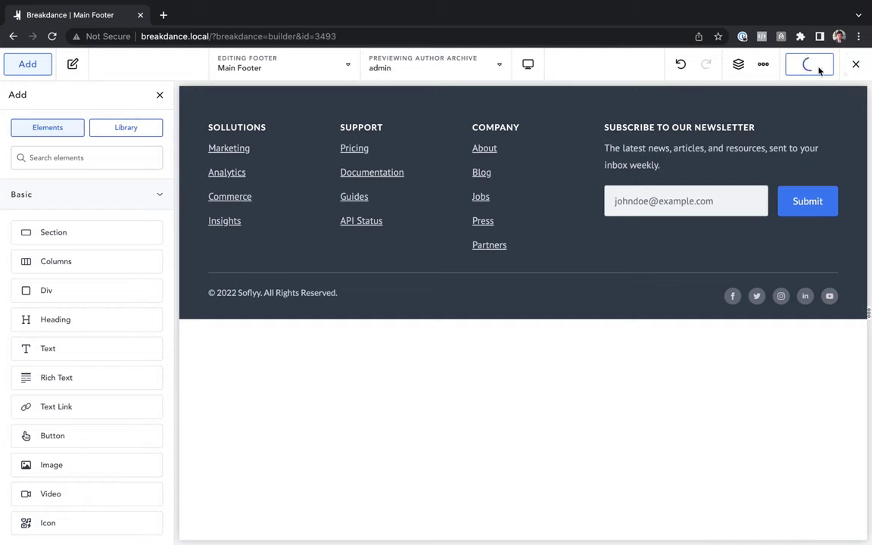
pyautogui.click(856, 65)
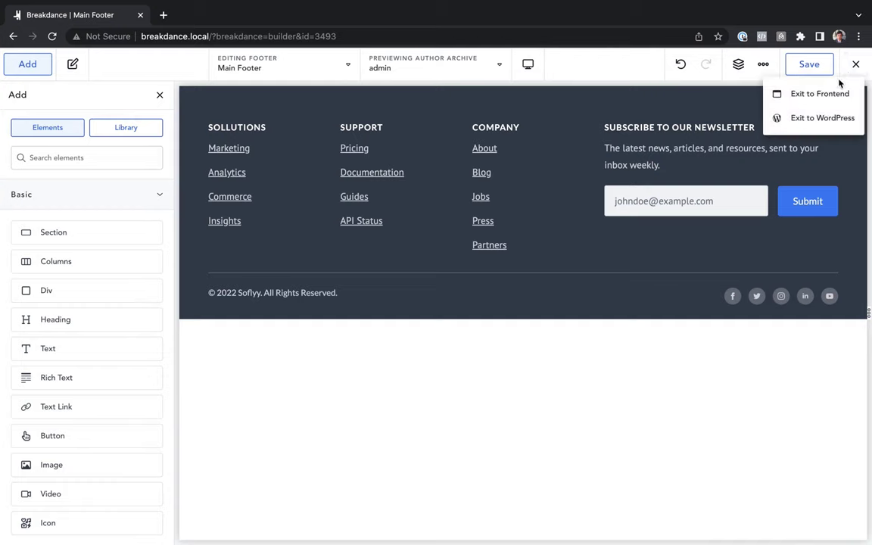
pyautogui.click(818, 118)
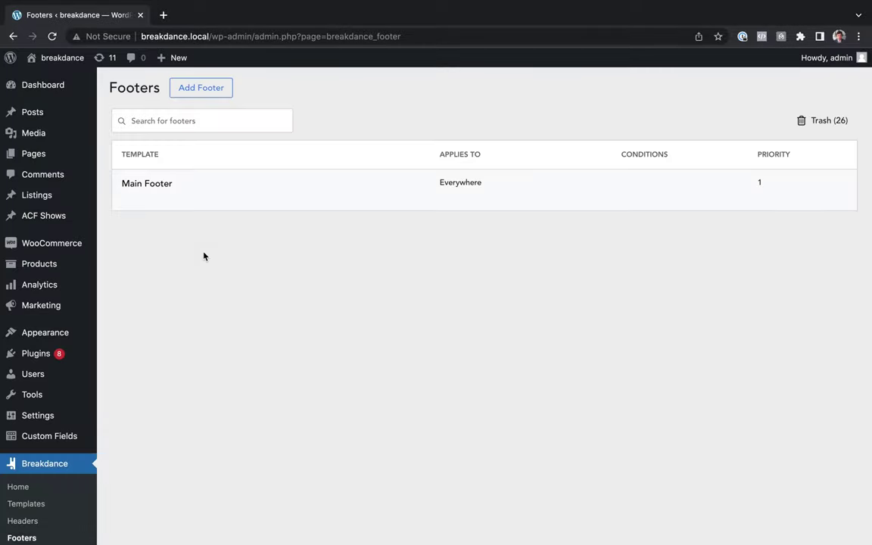
# View the live Homepage from Pages and scroll down to the footer and back.
pyautogui.click(71, 160)
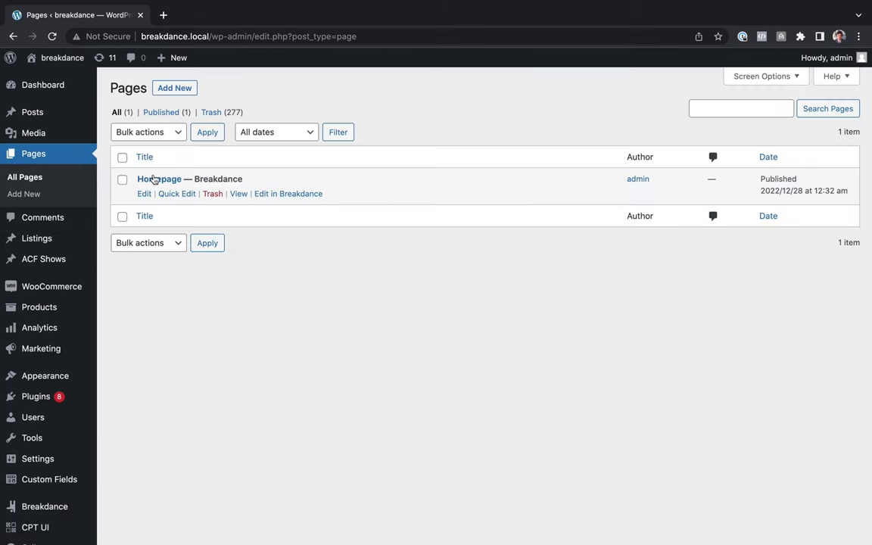
pyautogui.click(240, 194)
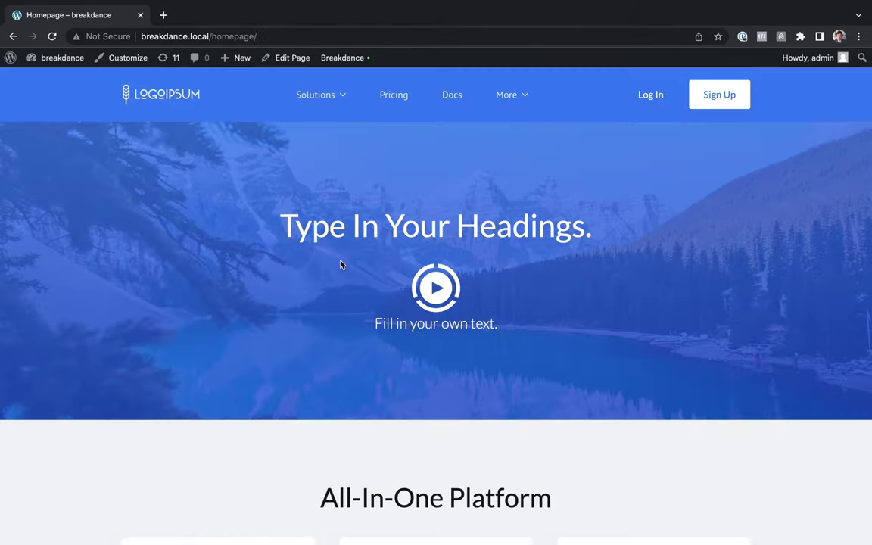
pyautogui.scroll(-15, 541, 193)
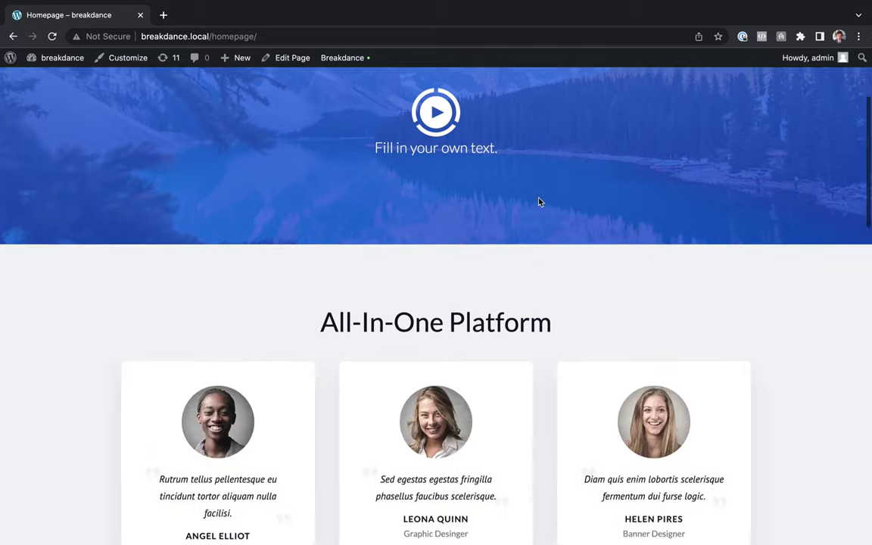
pyautogui.scroll(-1, 540, 201)
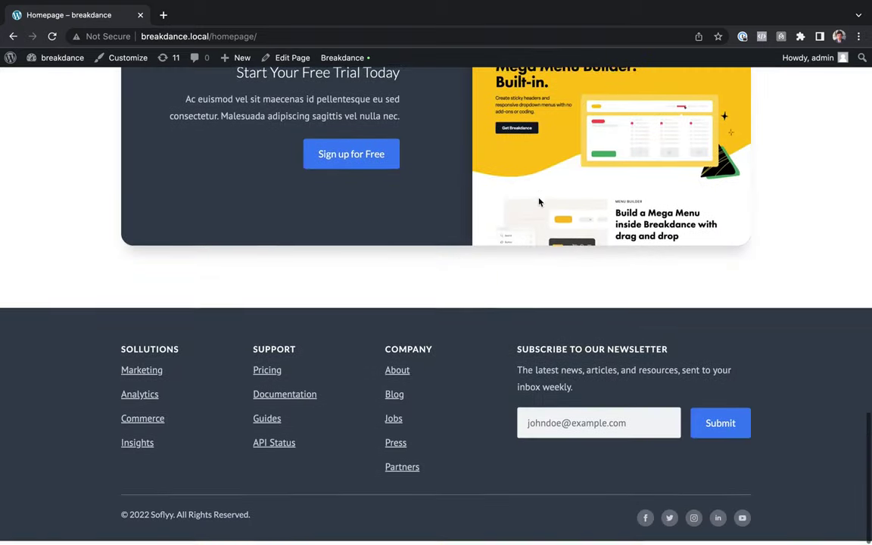
pyautogui.scroll(20, 470, 322)
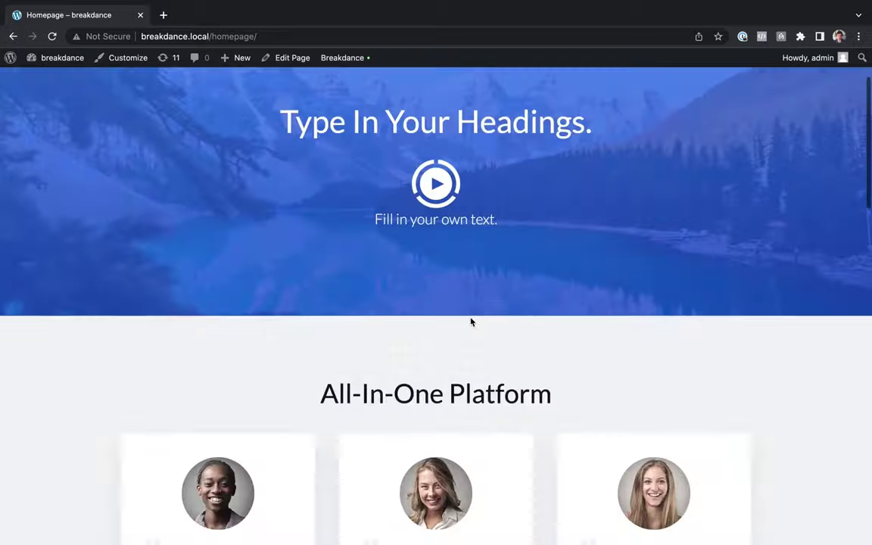
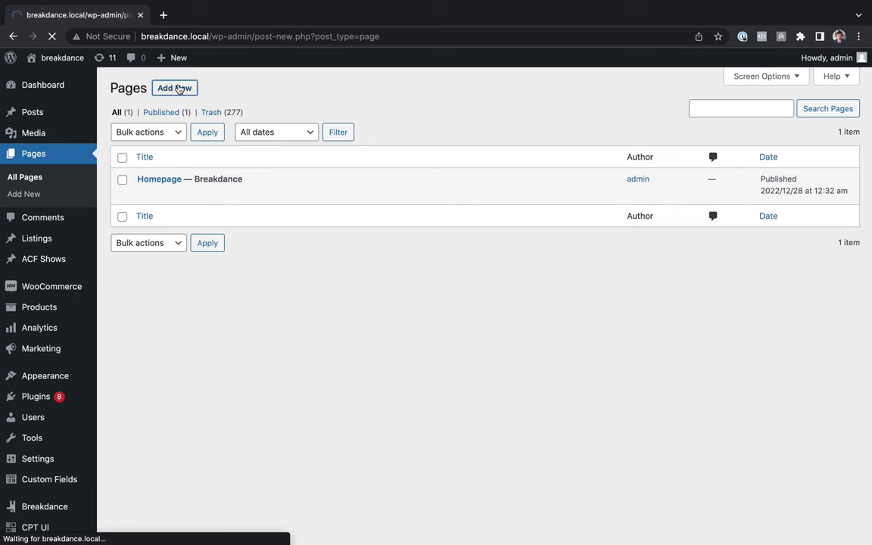
# Publish a new WordPress page titled 'Contact' and open it in the Breakdance builder.
pyautogui.write('Contact')
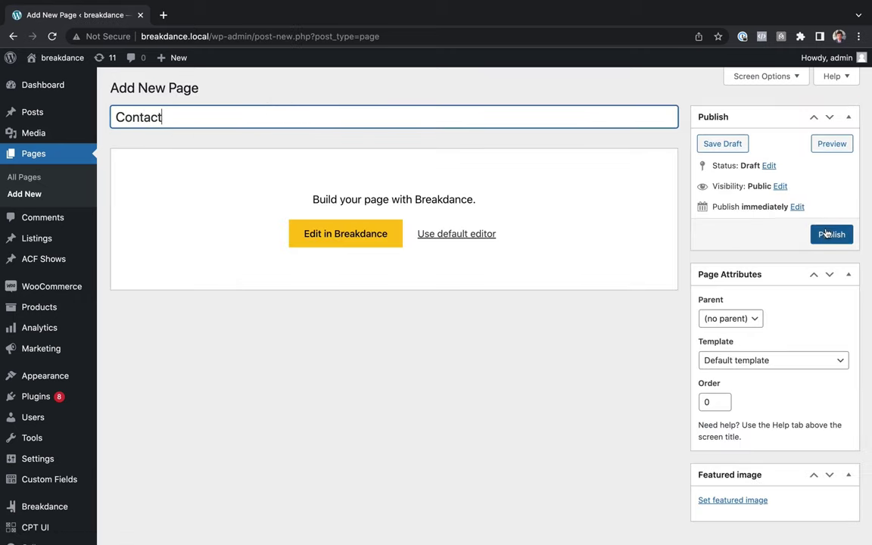
pyautogui.click(827, 234)
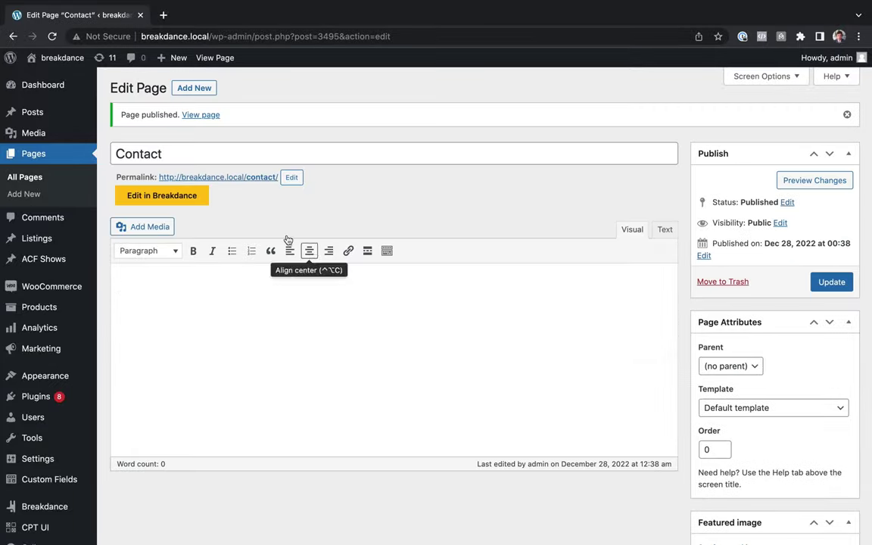
pyautogui.click(189, 200)
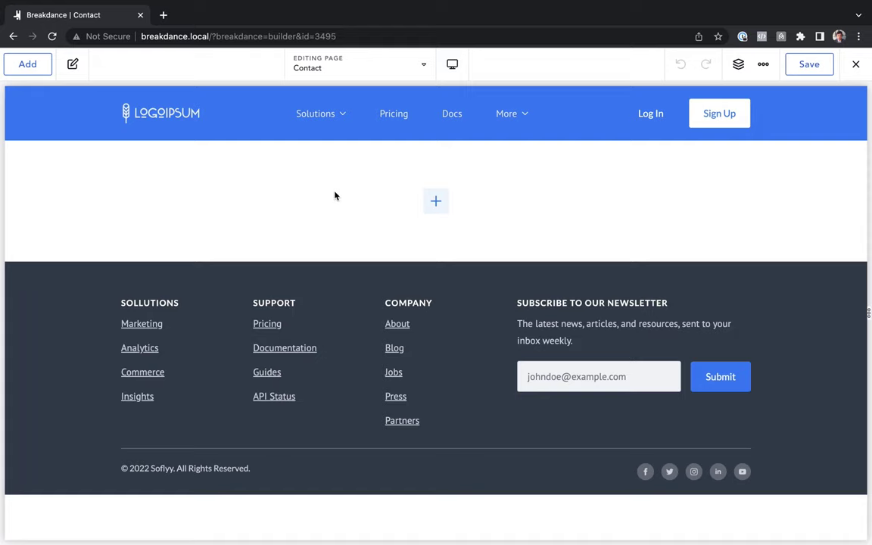
# Add the Our Offices section from the Samba Contact Us library page.
pyautogui.click(29, 64)
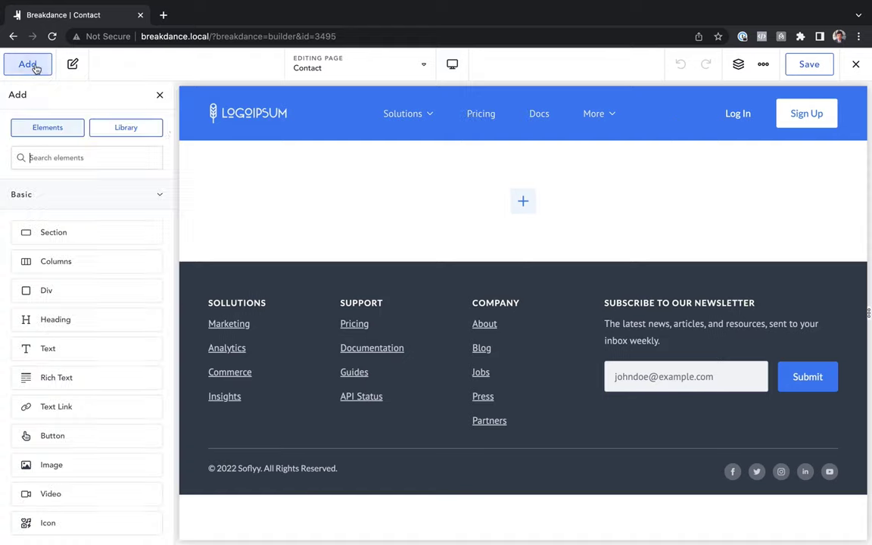
pyautogui.click(137, 132)
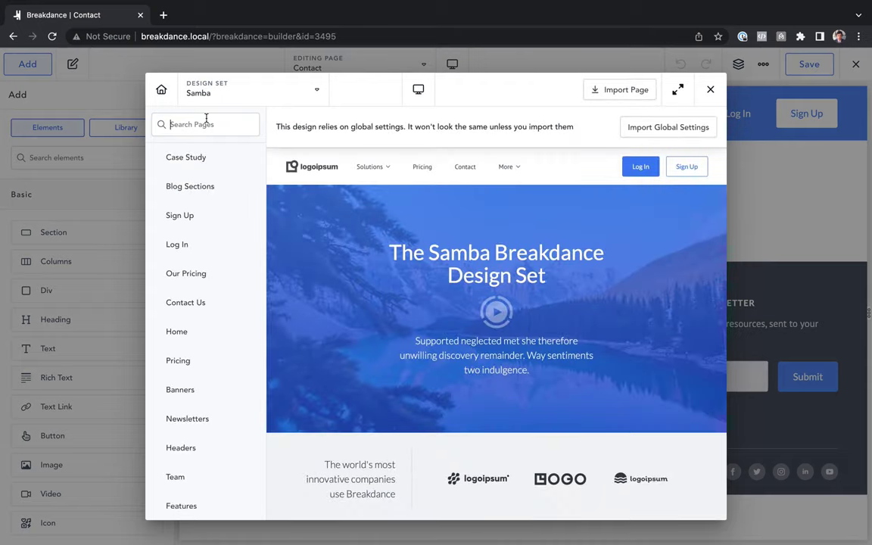
pyautogui.click(193, 305)
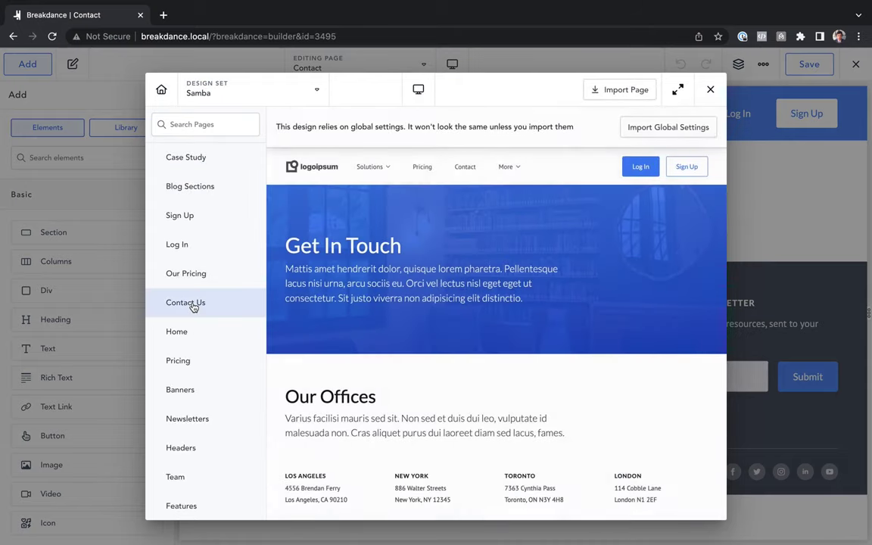
pyautogui.scroll(-5, 527, 303)
pyautogui.scroll(3, 553, 258)
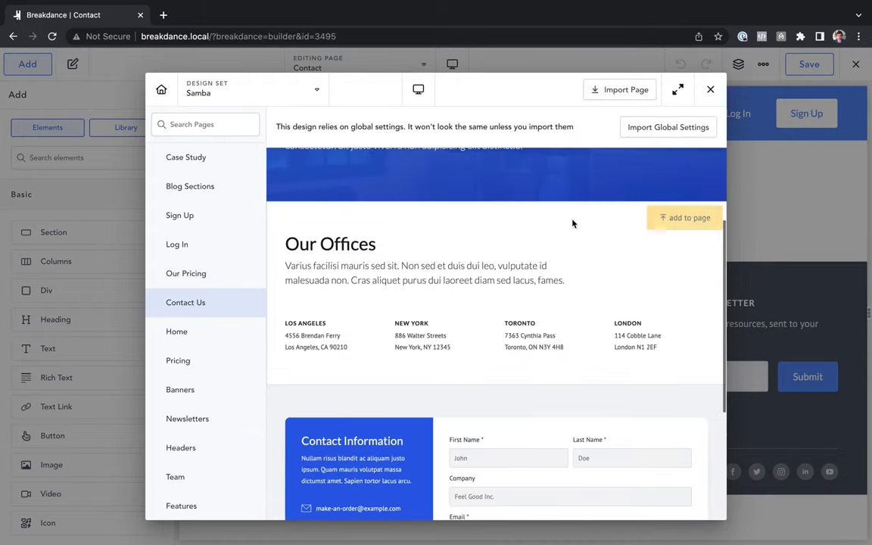
pyautogui.click(672, 219)
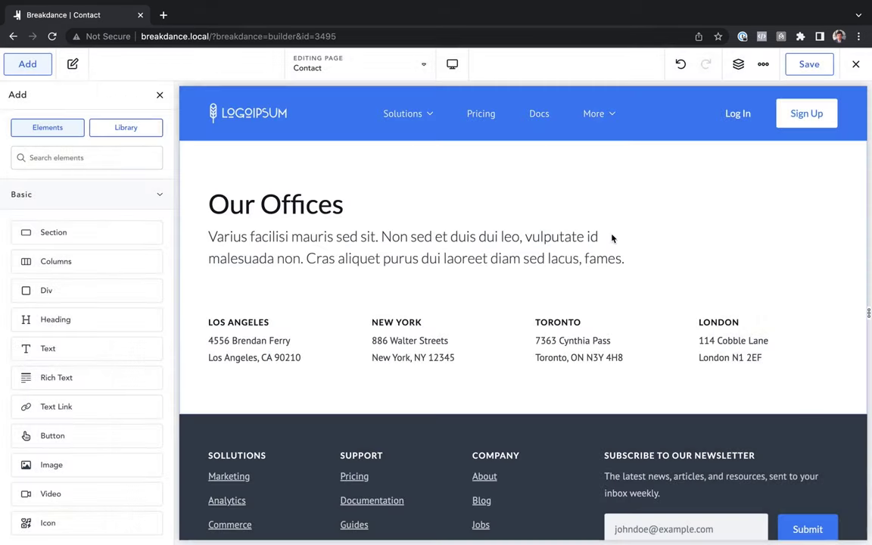
# Retitle the section 'Contact Us' with the intro 'Find us in person at the following locations.'.
pyautogui.click(302, 208)
pyautogui.write('Contact Us')
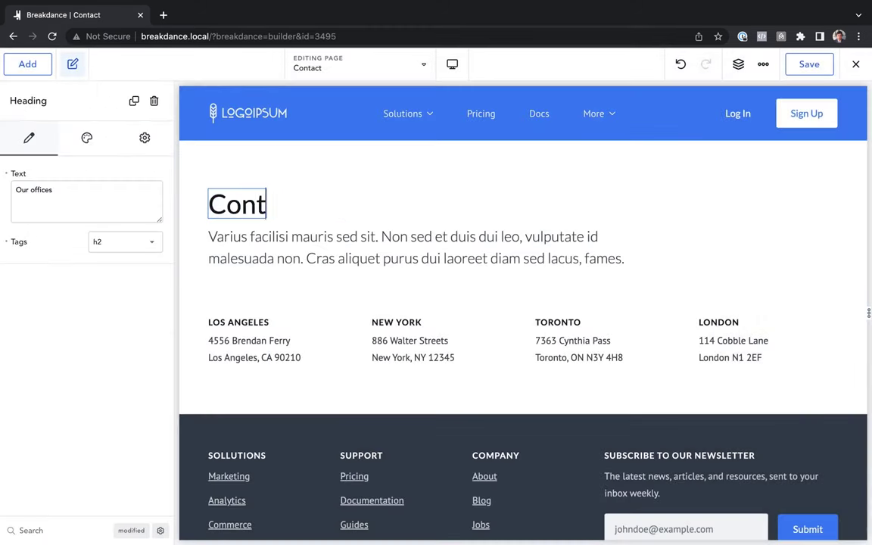
pyautogui.click(384, 261)
pyautogui.write('Find us in person at')
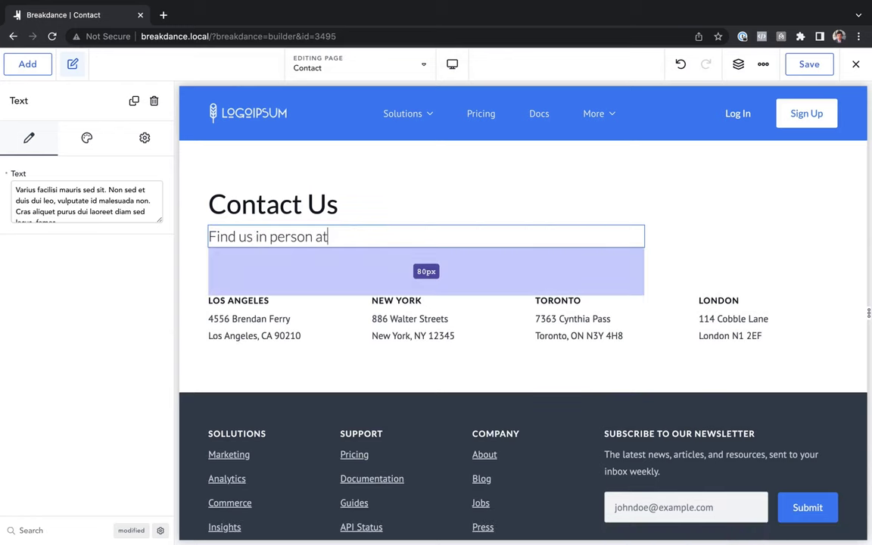
pyautogui.write(' the following locations.')
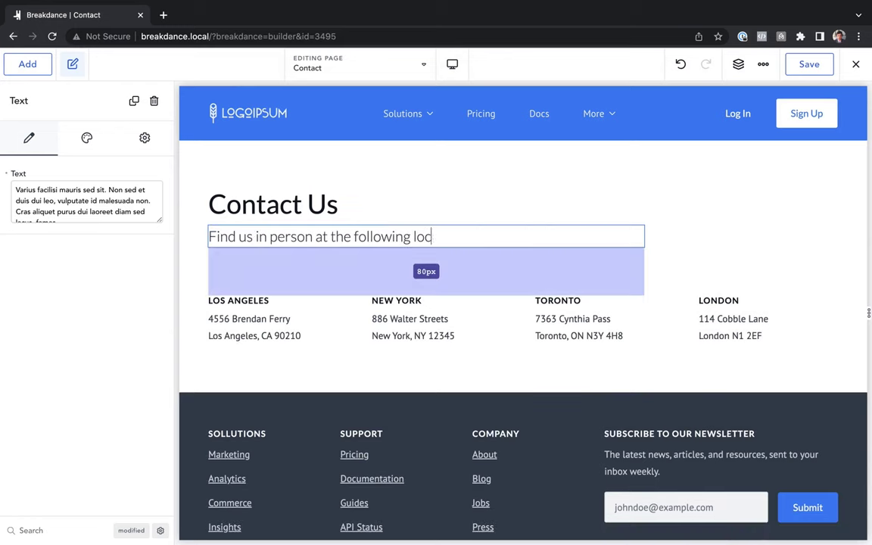
pyautogui.click(471, 162)
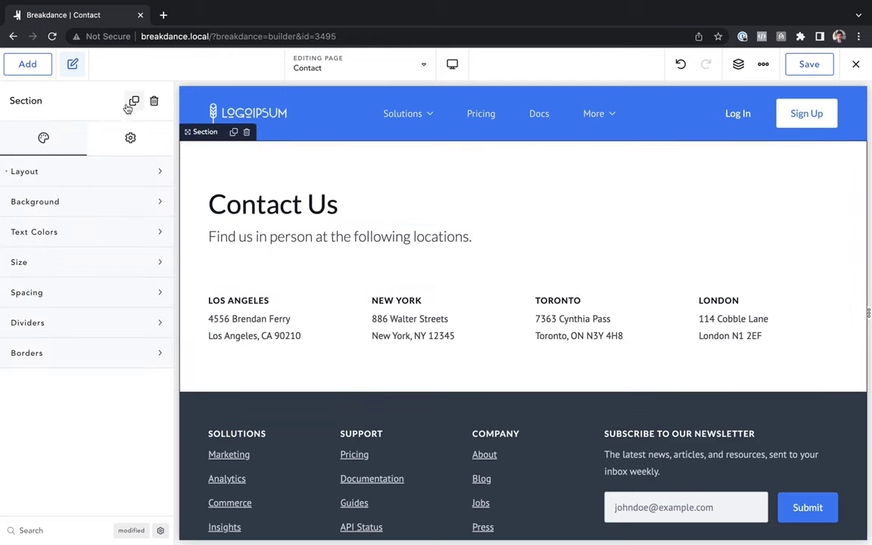
# Add a two-column Columns row and move the Los Angeles column into it.
pyautogui.click(28, 63)
pyautogui.write('col')
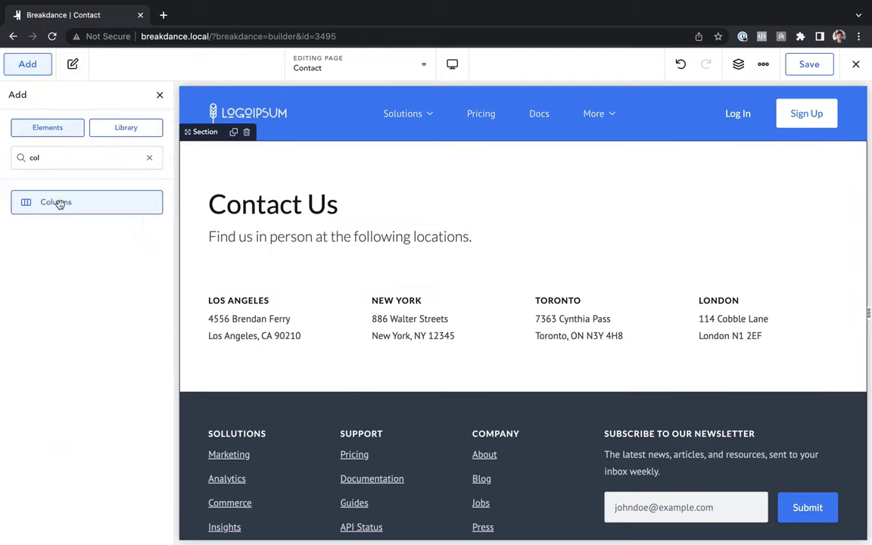
pyautogui.click(58, 201)
pyautogui.scroll(-2, 292, 335)
pyautogui.click(381, 306)
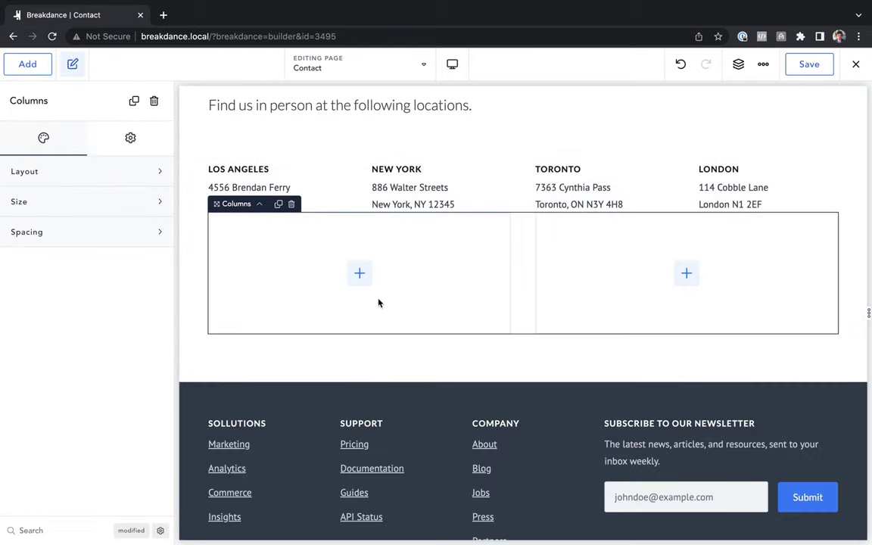
pyautogui.click(317, 175)
pyautogui.moveTo(309, 181); pyautogui.dragTo(619, 250)
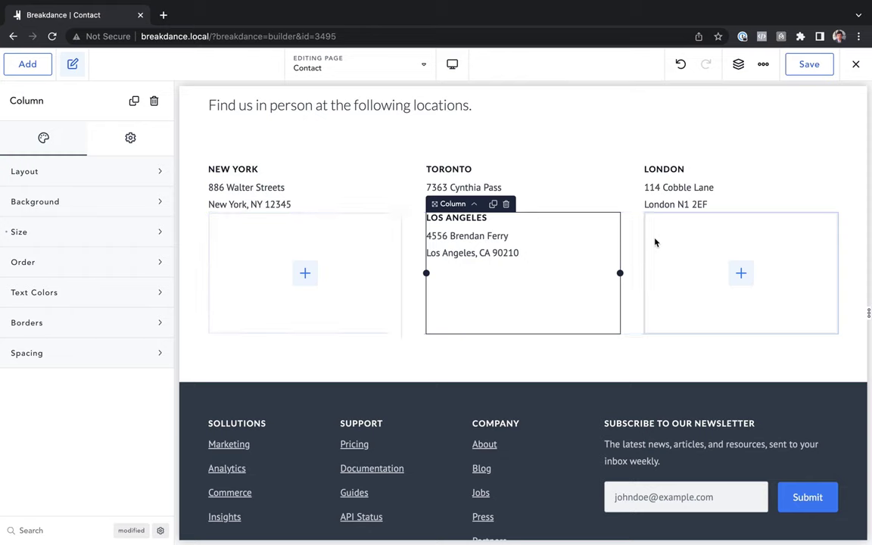
pyautogui.click(656, 243)
pyautogui.moveTo(656, 242); pyautogui.dragTo(726, 177)
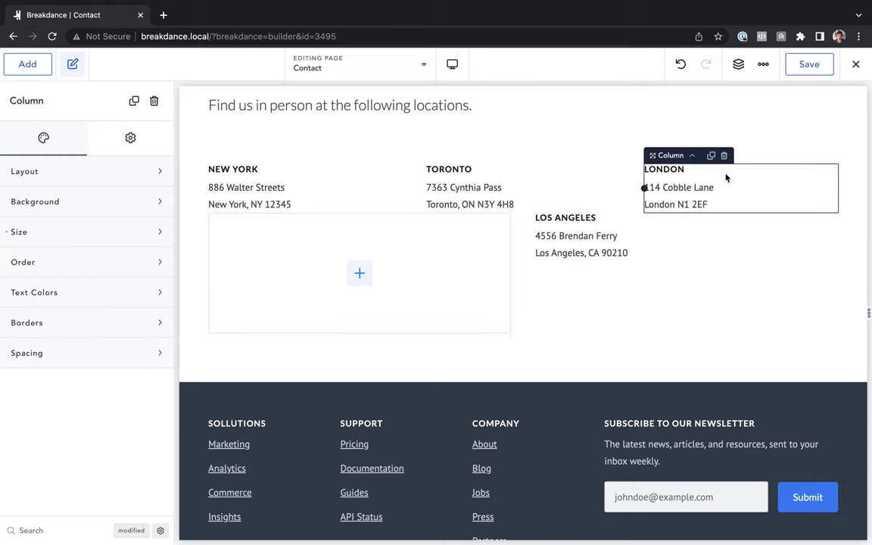
# Delete the old four-city columns row via the Structure panel and select the empty column.
pyautogui.click(738, 66)
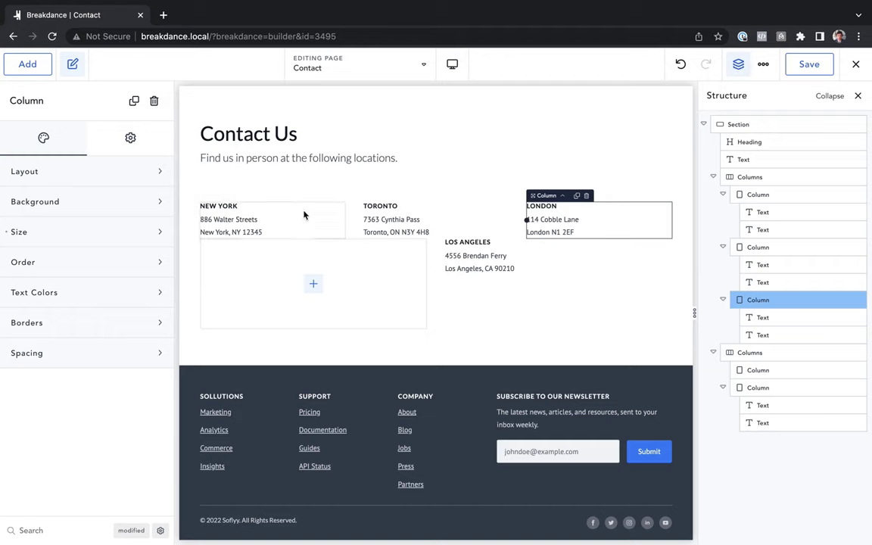
pyautogui.click(765, 194)
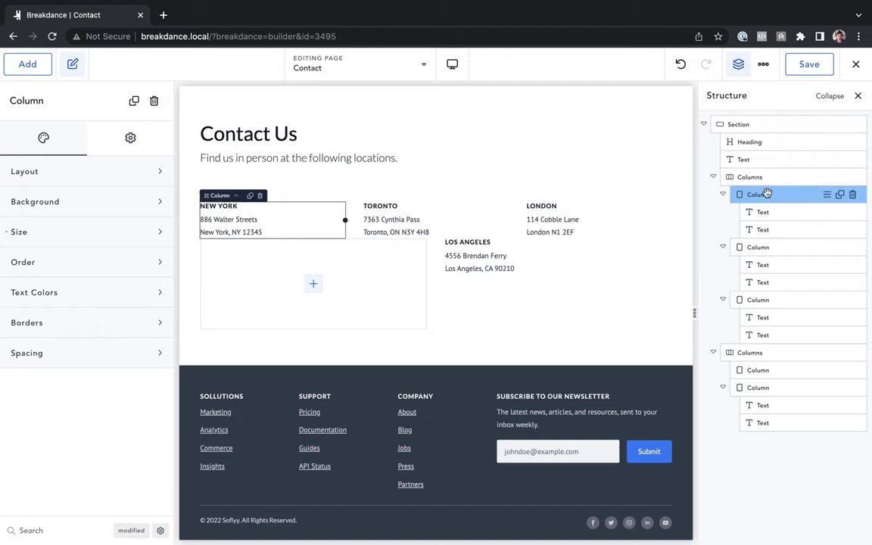
pyautogui.click(776, 176)
pyautogui.press('Delete')
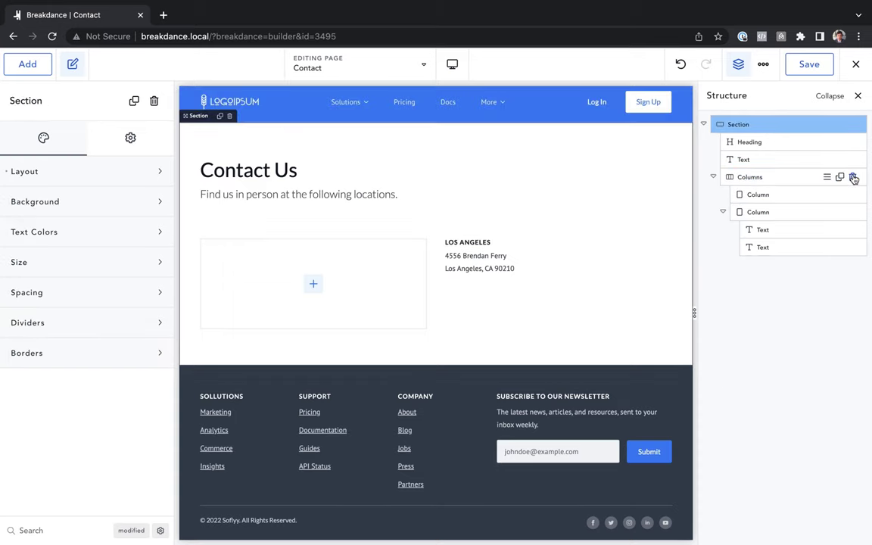
pyautogui.click(770, 177)
pyautogui.click(557, 270)
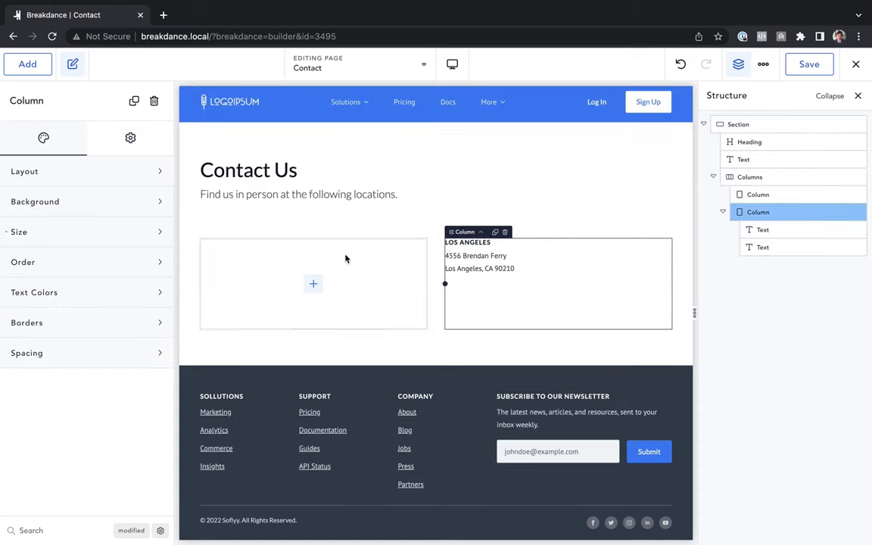
pyautogui.click(347, 256)
pyautogui.click(27, 64)
# Add a Google Map without an API key to the empty column, sized 300.
pyautogui.write('google')
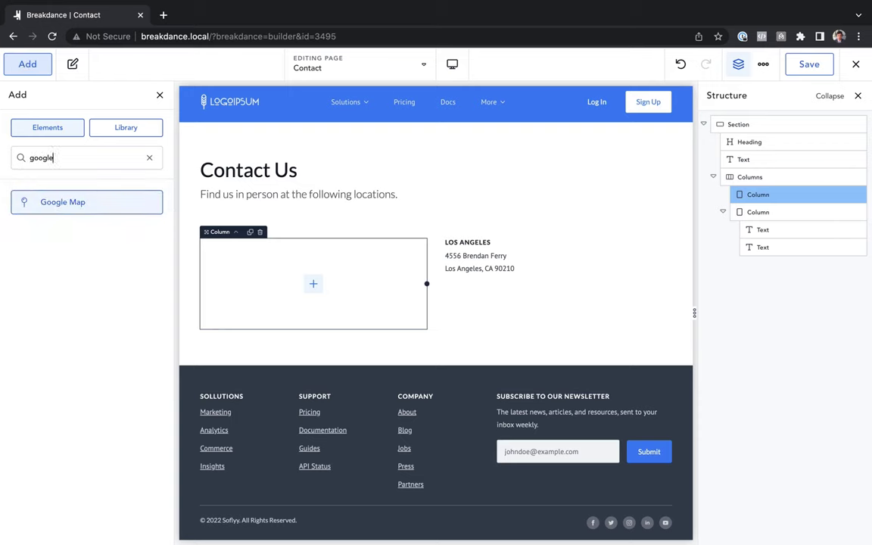
pyautogui.click(70, 202)
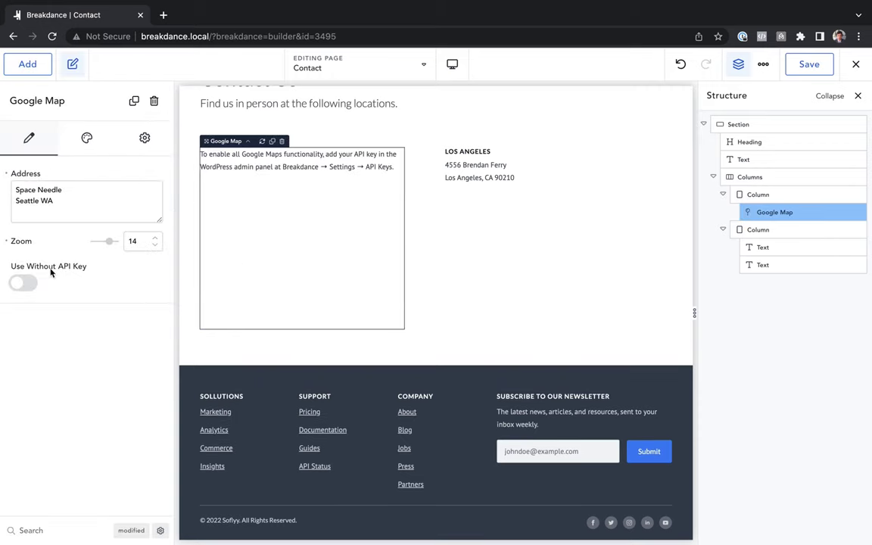
pyautogui.click(21, 284)
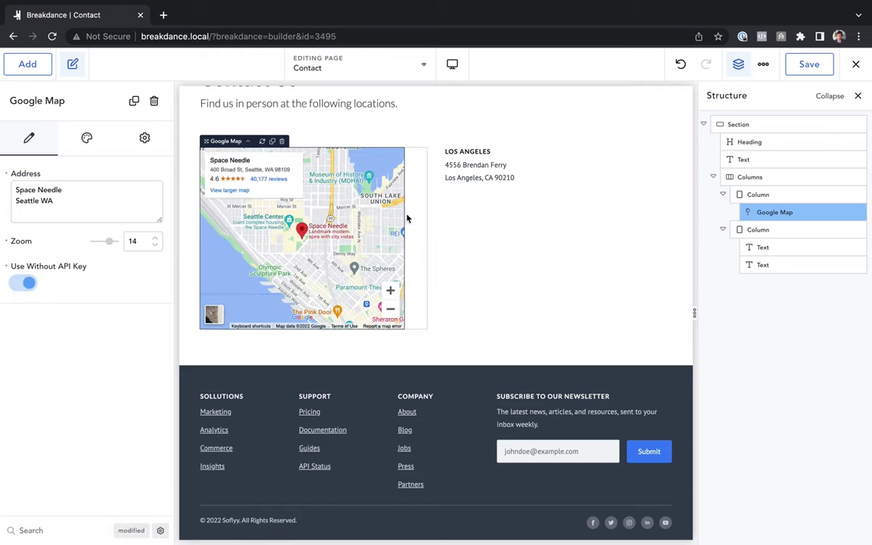
pyautogui.click(82, 137)
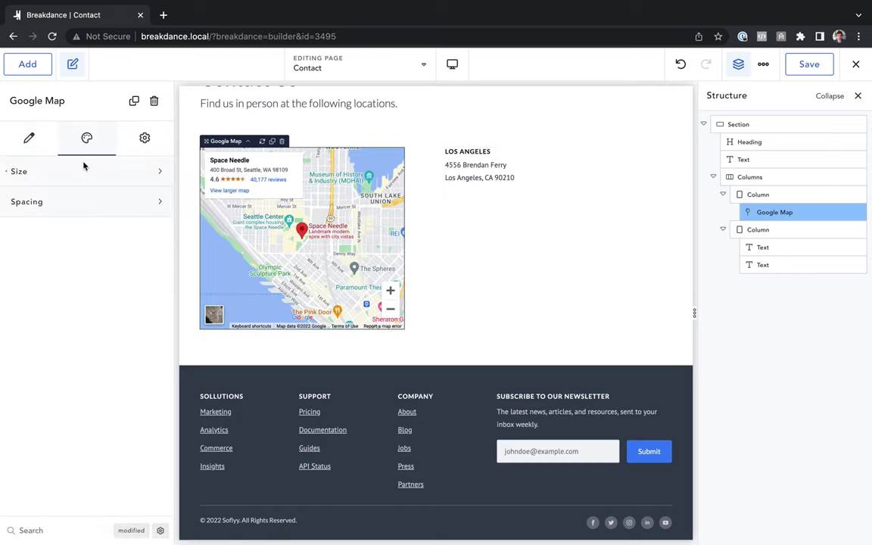
pyautogui.click(76, 165)
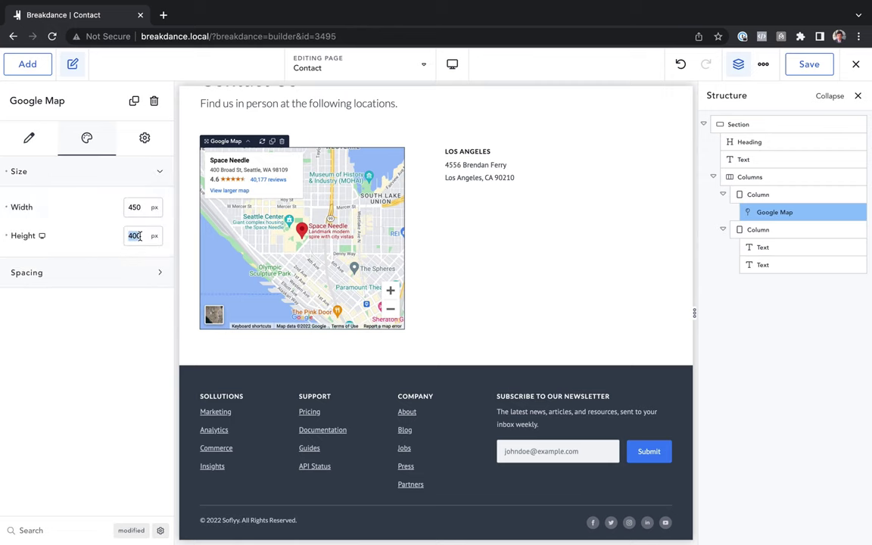
pyautogui.write('300')
# Replace the Los Angeles address text with the pasted Space Needle, Seattle, WA address.
pyautogui.click(530, 321)
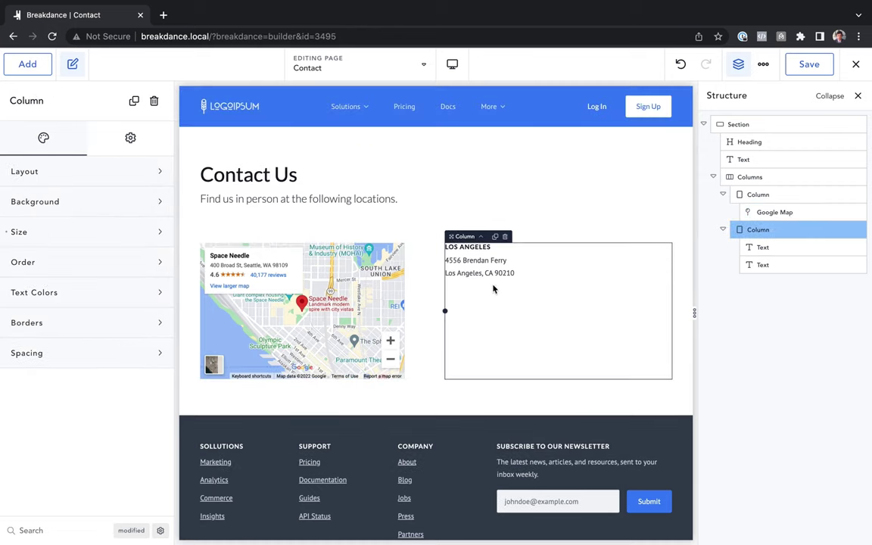
pyautogui.click(429, 219)
pyautogui.click(488, 272)
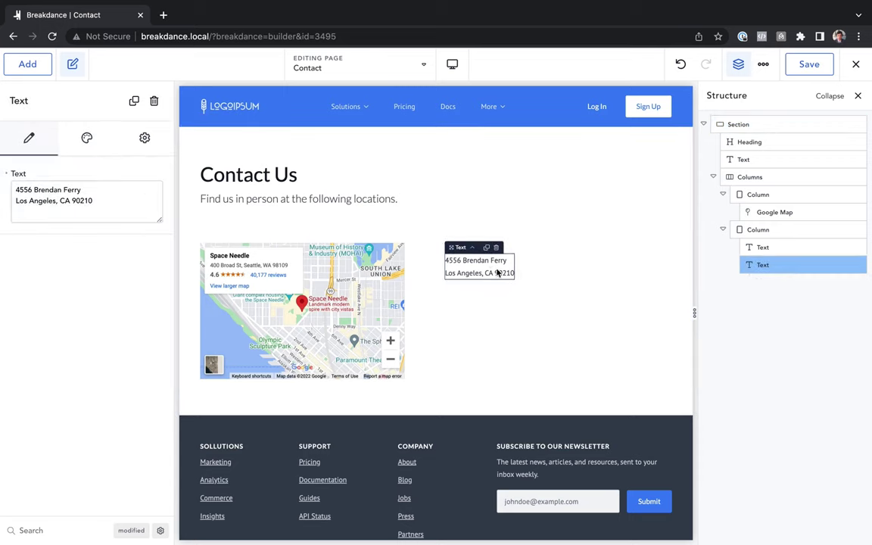
pyautogui.click(241, 256)
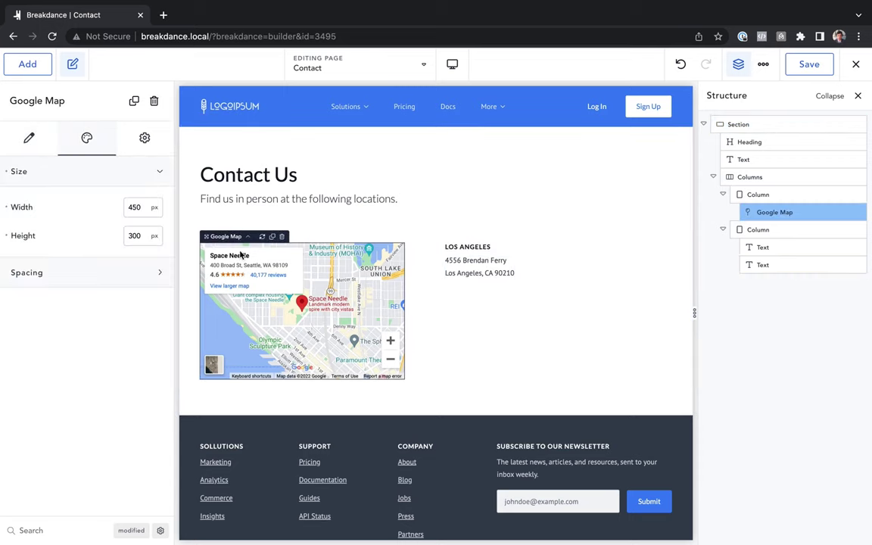
pyautogui.click(51, 144)
pyautogui.moveTo(48, 198); pyautogui.dragTo(15, 186)
pyautogui.hotkey('ctrl', 'c')
pyautogui.click(482, 269)
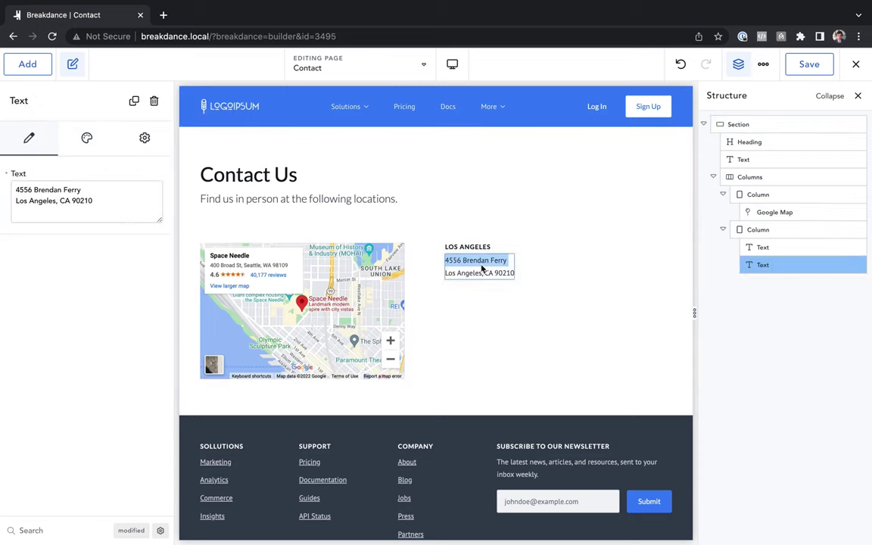
pyautogui.hotkey('ctrl', 'v')
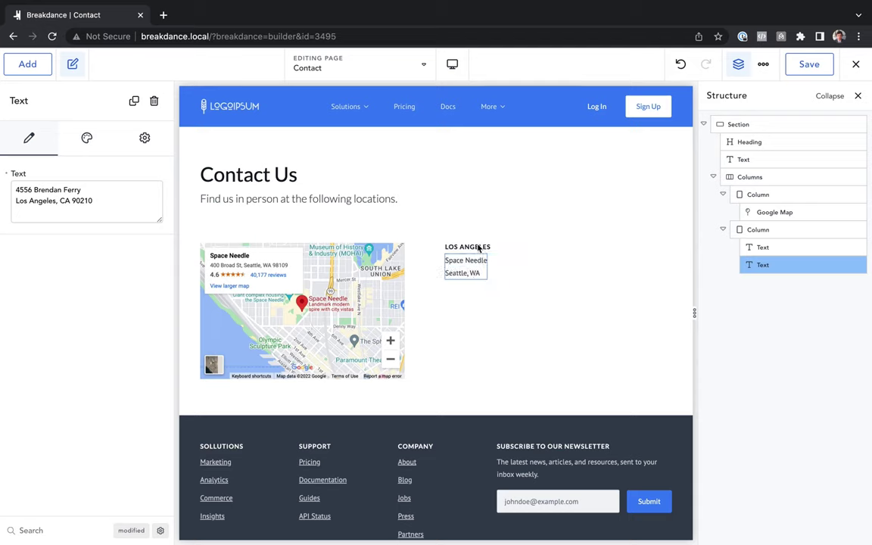
# Retitle the location heading to SEATTLE.
pyautogui.tripleClick(478, 248)
pyautogui.write('SA')
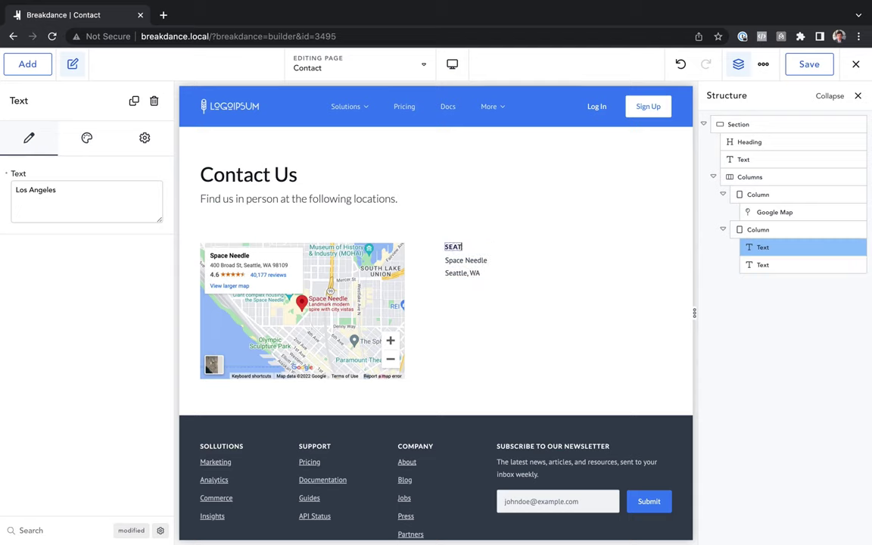
pyautogui.click(577, 301)
pyautogui.click(544, 197)
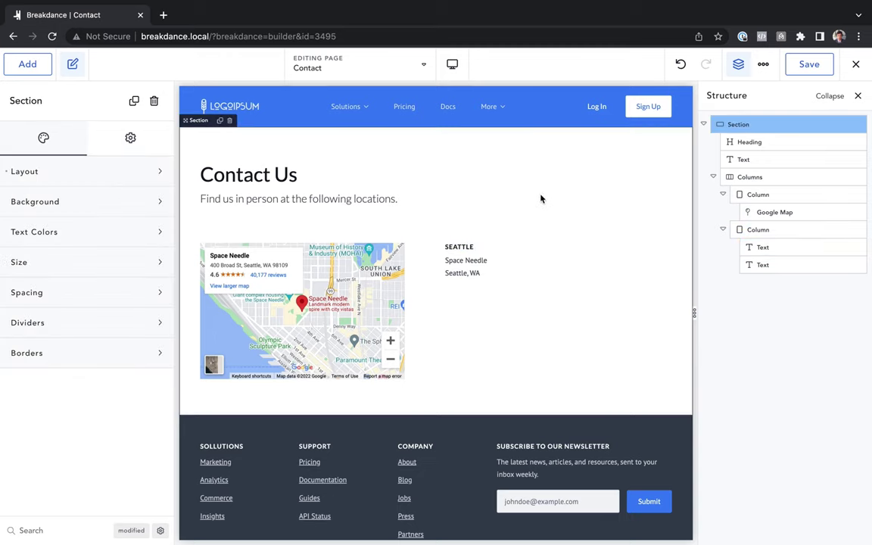
# Add the Samba library's Contact Us form section to the page.
pyautogui.click(27, 64)
pyautogui.click(126, 127)
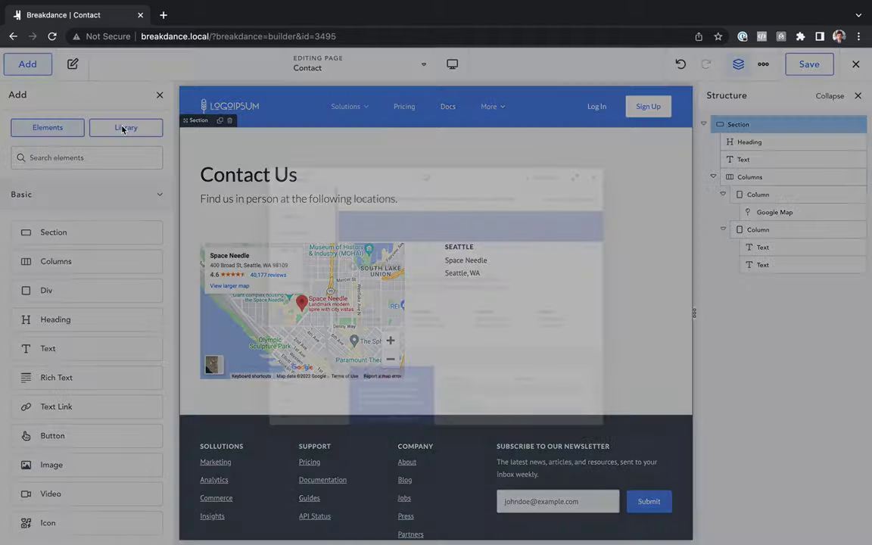
pyautogui.scroll(-5, 382, 325)
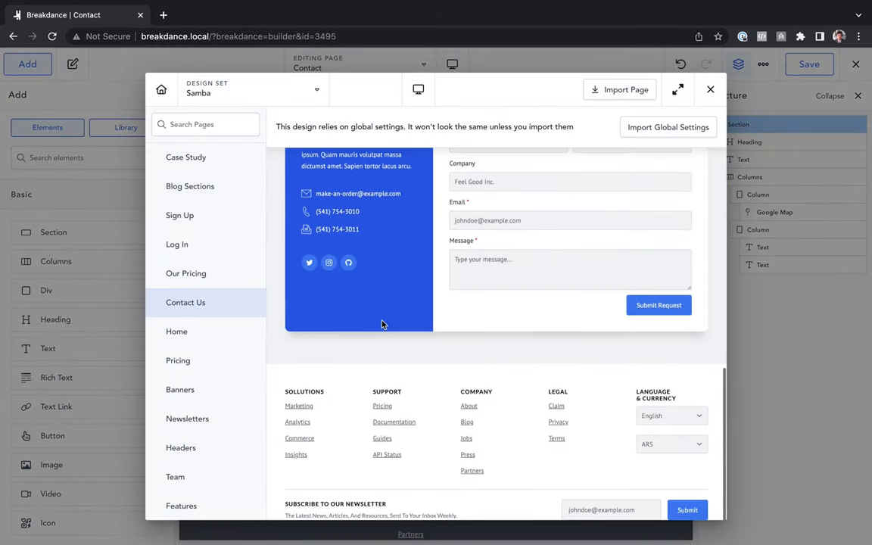
pyautogui.scroll(8, 382, 325)
pyautogui.scroll(-5, 382, 325)
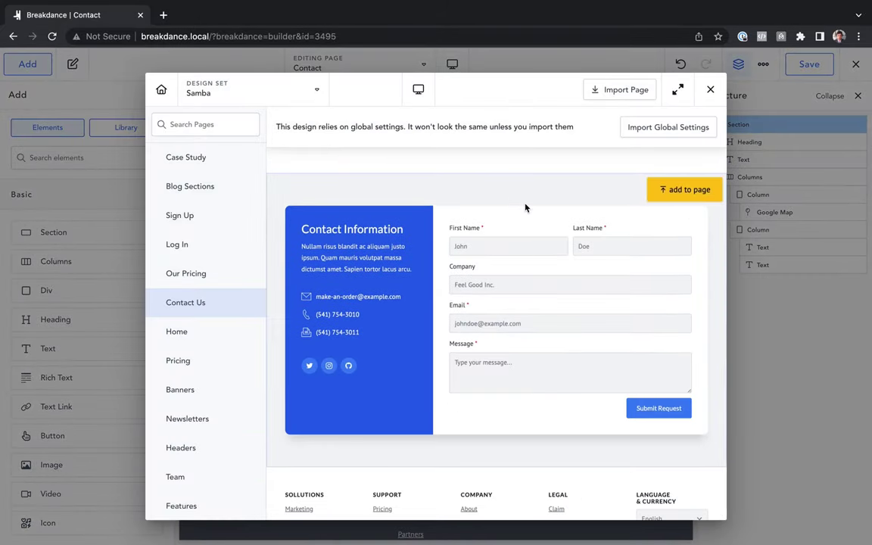
pyautogui.click(670, 190)
pyautogui.scroll(-5, 631, 253)
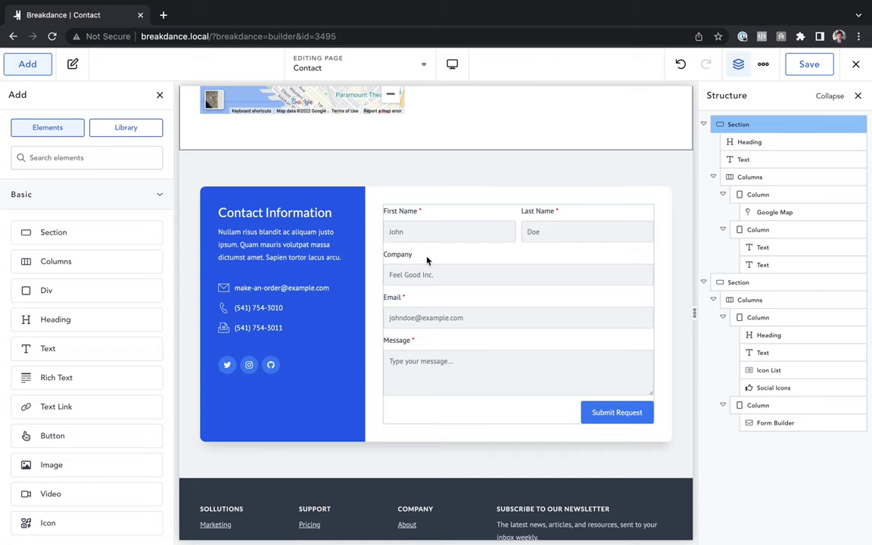
# Remove the Last Name and Company fields, leaving a full-width First Name field.
pyautogui.click(425, 260)
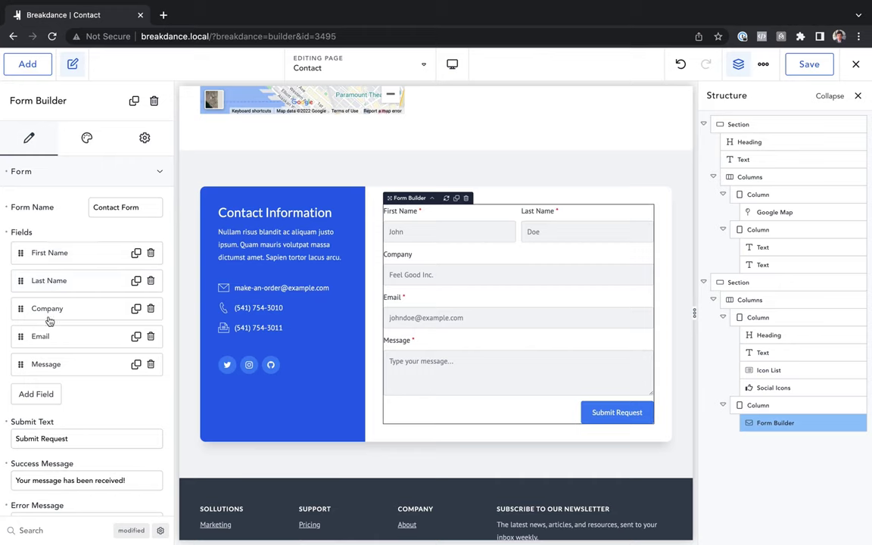
pyautogui.click(151, 281)
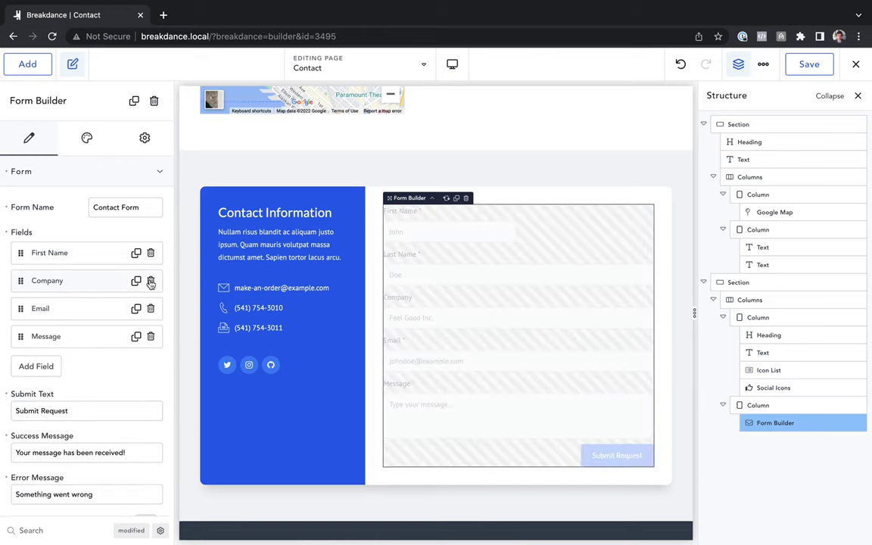
pyautogui.click(150, 281)
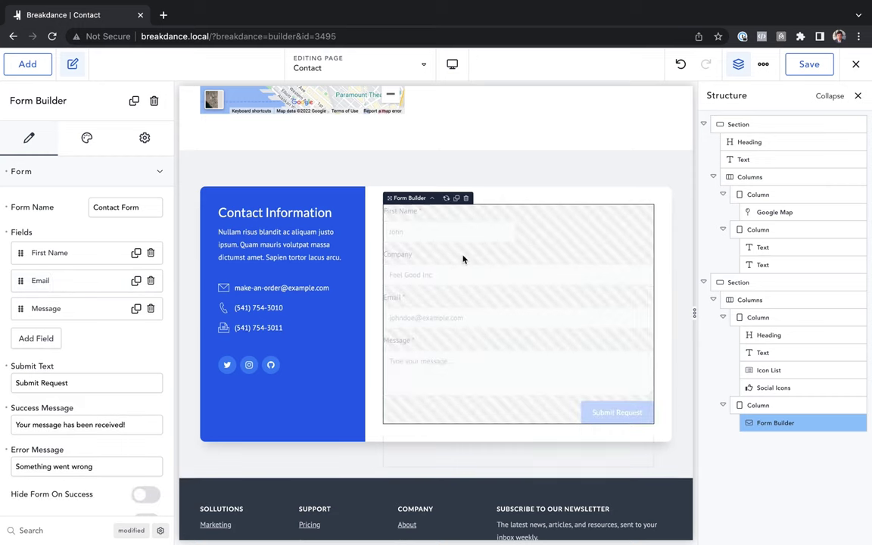
pyautogui.click(68, 257)
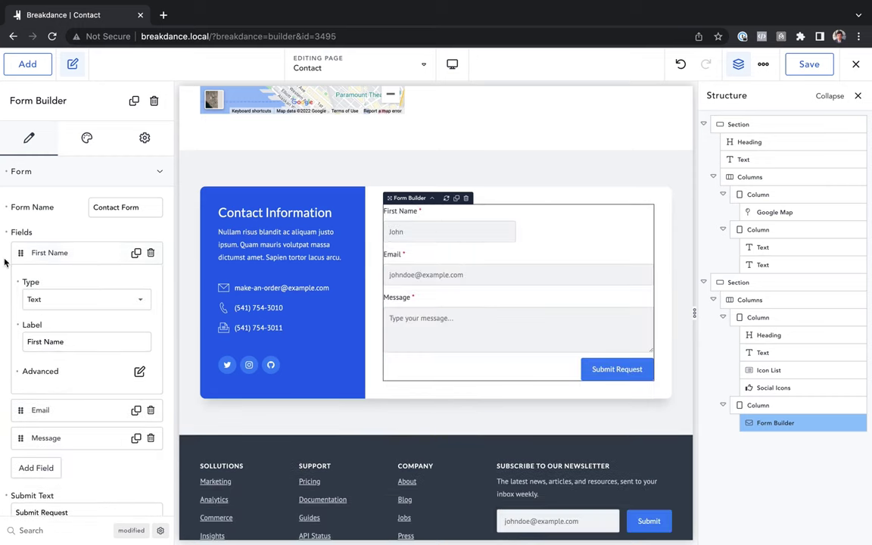
pyautogui.click(140, 371)
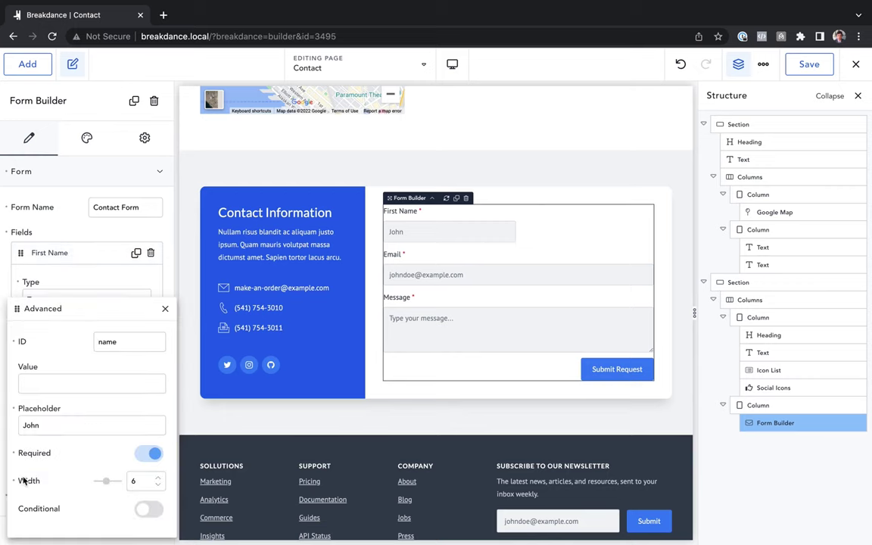
pyautogui.click(165, 308)
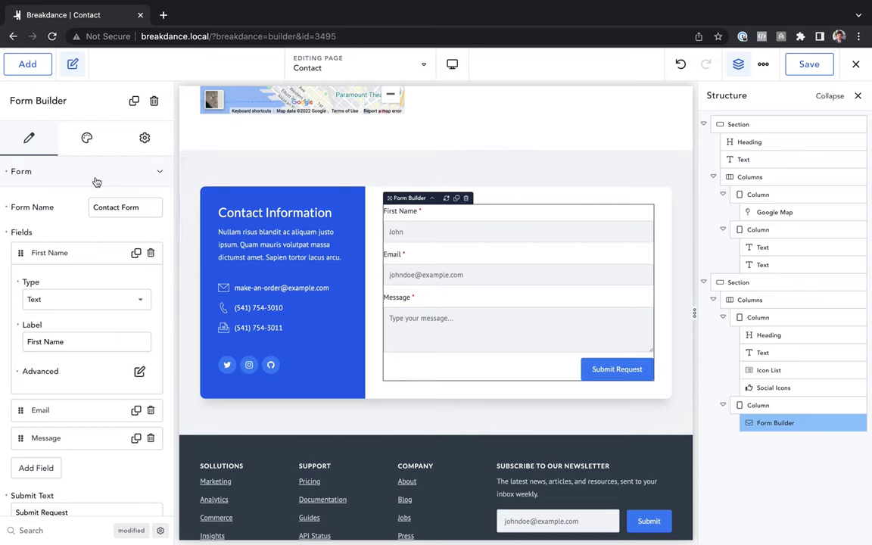
pyautogui.click(158, 171)
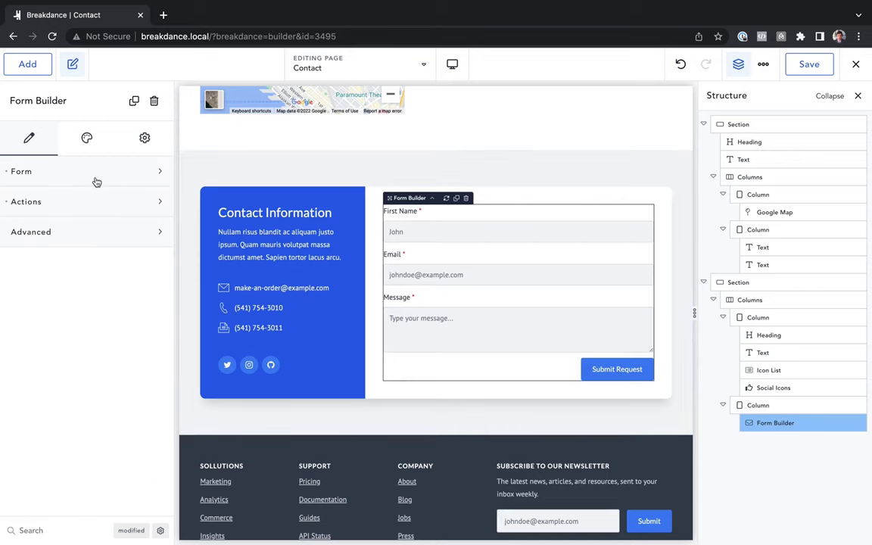
# Change the form's Email action To Email field to a new recipient address.
pyautogui.click(54, 201)
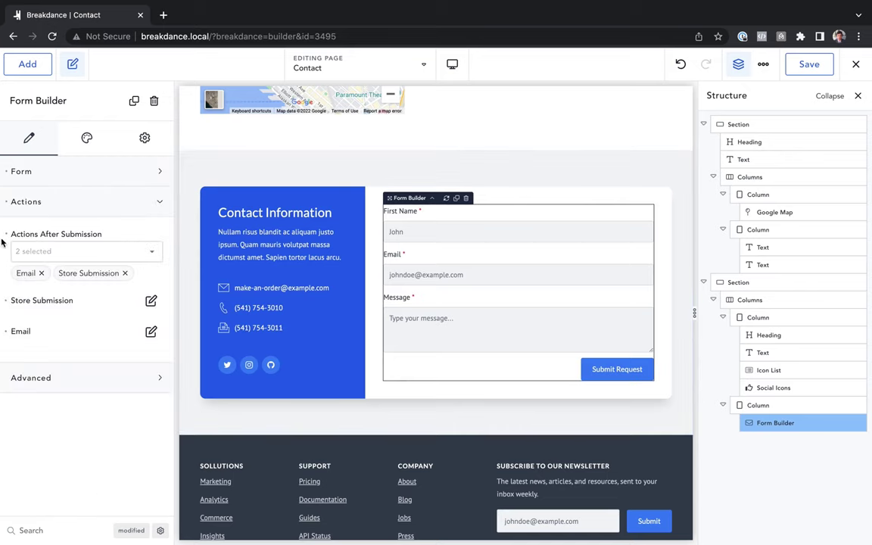
pyautogui.moveTo(6, 339)
pyautogui.click(151, 331)
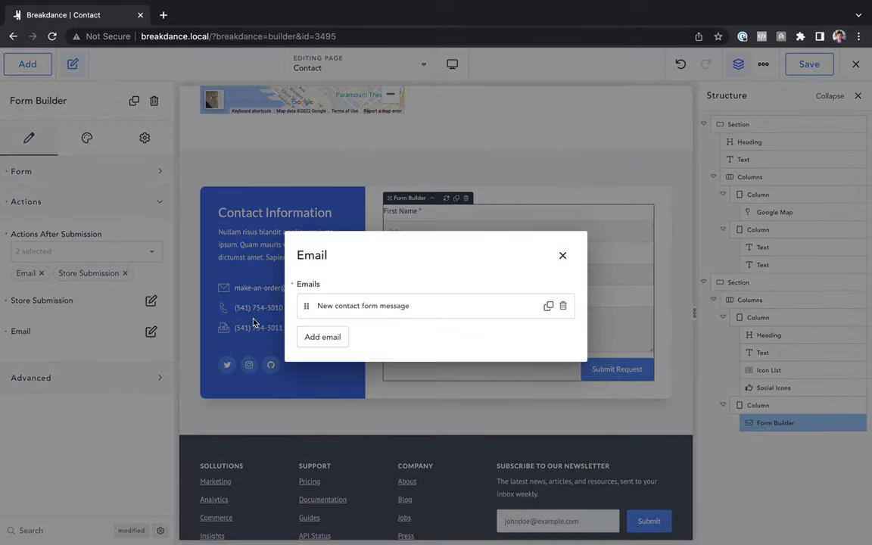
pyautogui.click(387, 306)
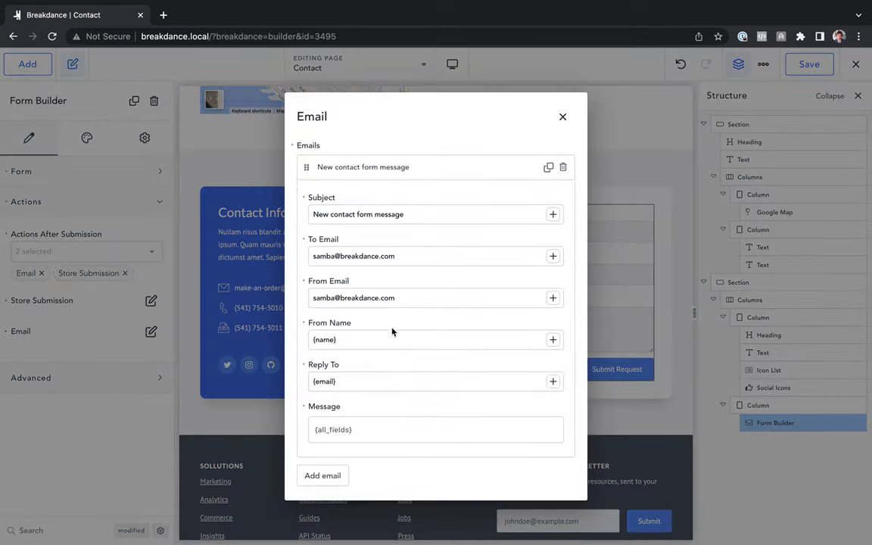
pyautogui.tripleClick(342, 251)
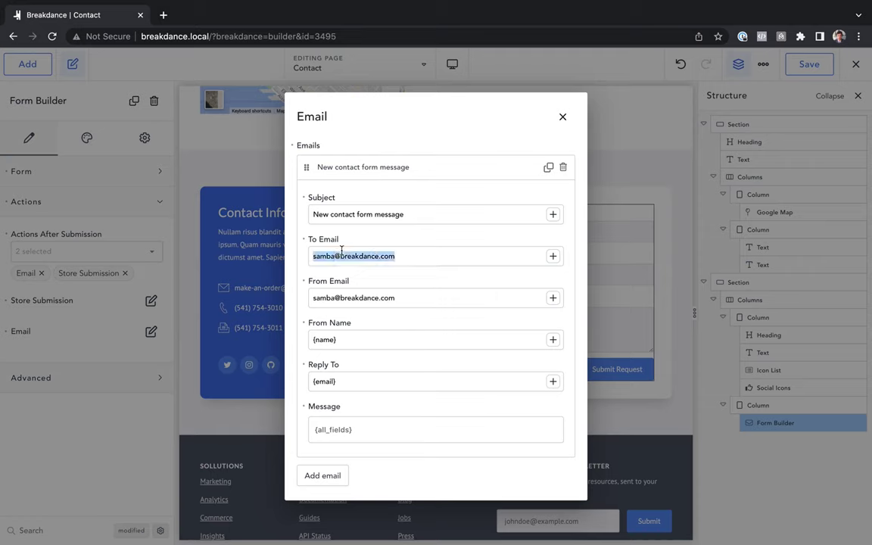
pyautogui.write('youremail@example')
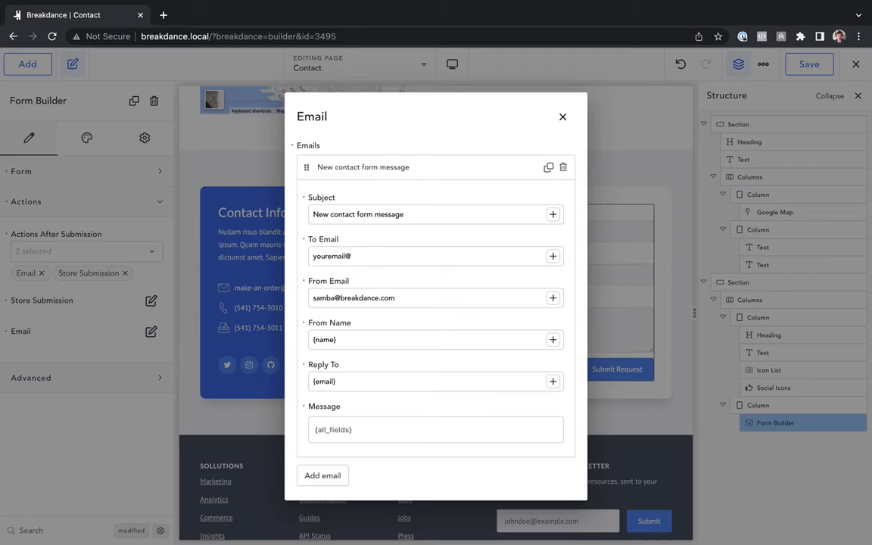
pyautogui.tripleClick(379, 298)
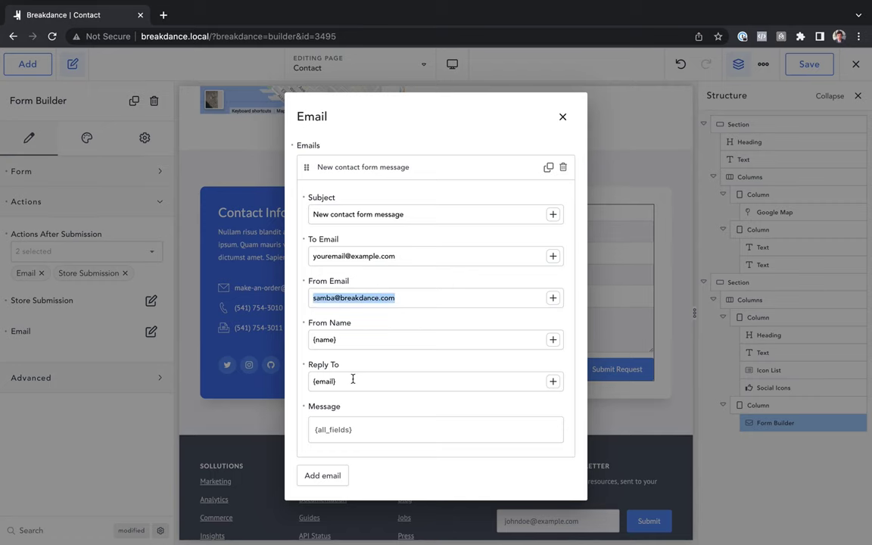
pyautogui.press('Escape')
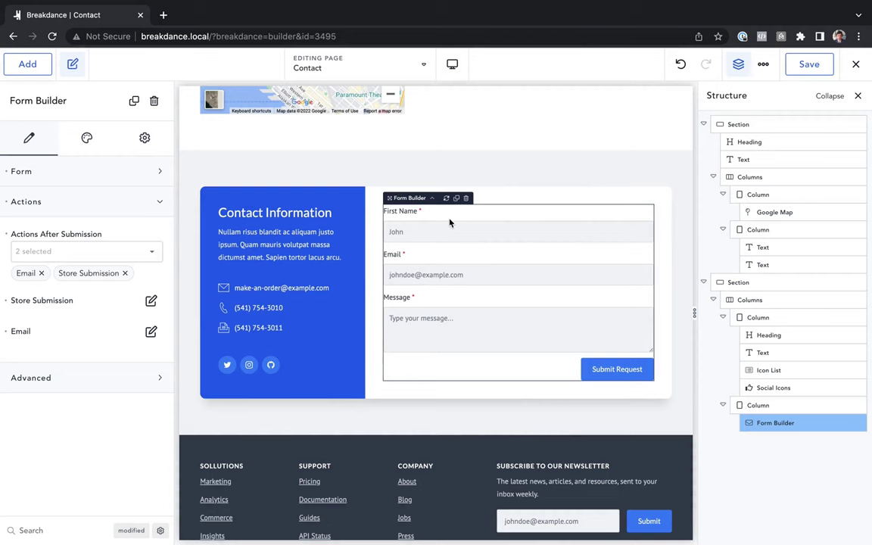
# Save the Contact page, exit to the frontend, and scroll through the live page.
pyautogui.scroll(5, 450, 224)
pyautogui.click(810, 65)
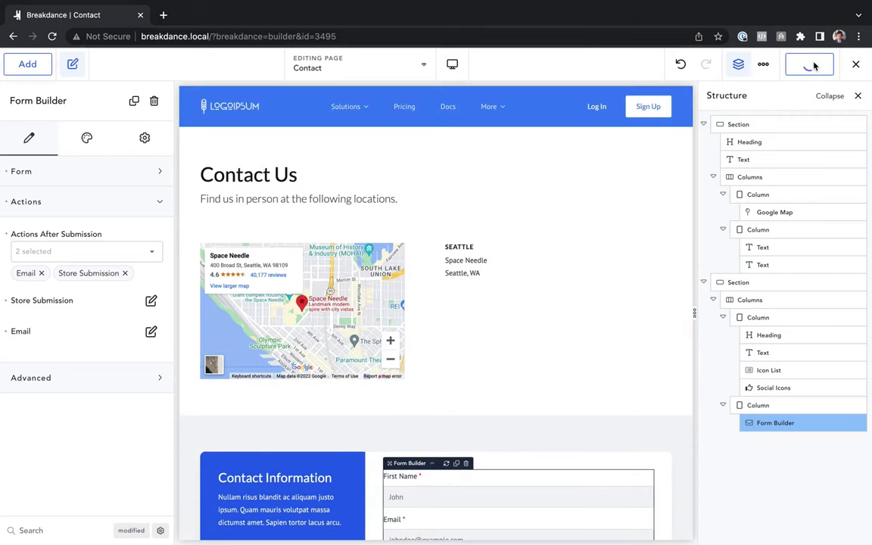
pyautogui.moveTo(862, 61)
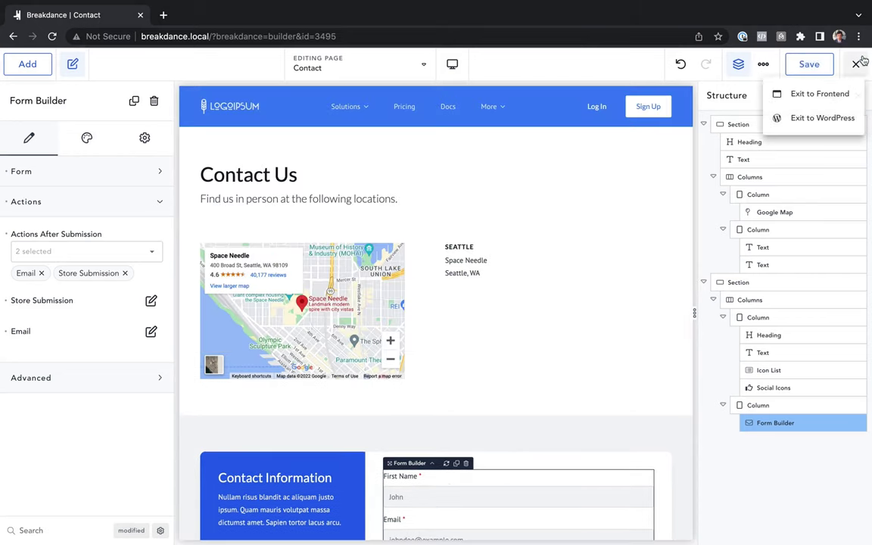
pyautogui.click(840, 93)
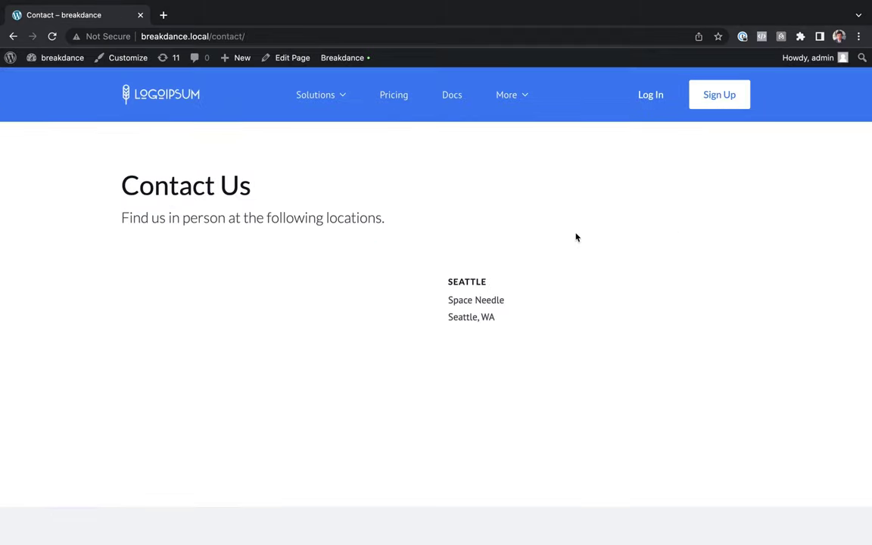
pyautogui.scroll(-5, 575, 237)
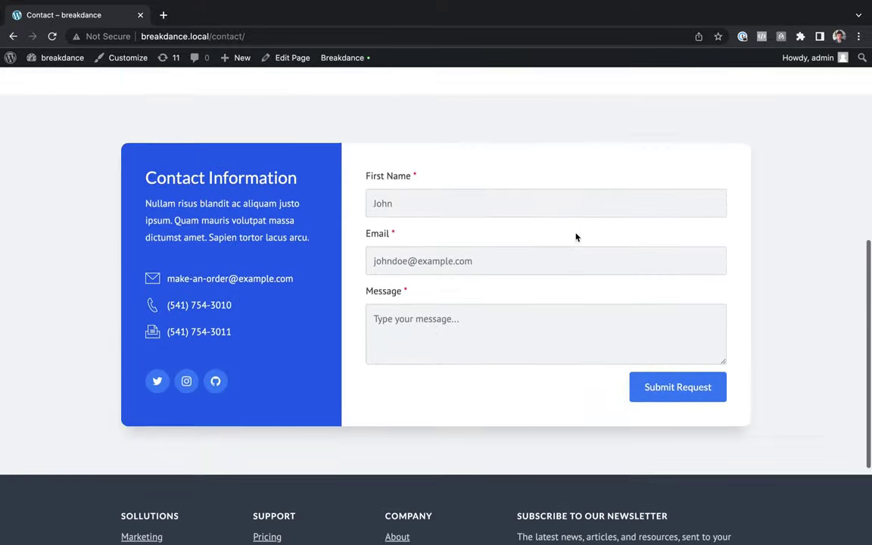
pyautogui.scroll(-4, 584, 356)
pyautogui.scroll(10, 583, 353)
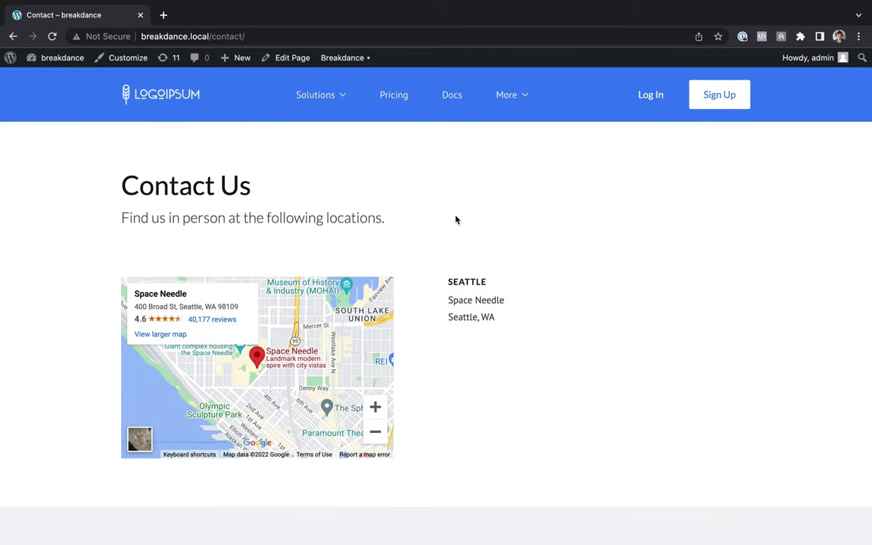
# Create and publish a page titled 'Our Services', then launch it in Breakdance.
pyautogui.moveTo(247, 66)
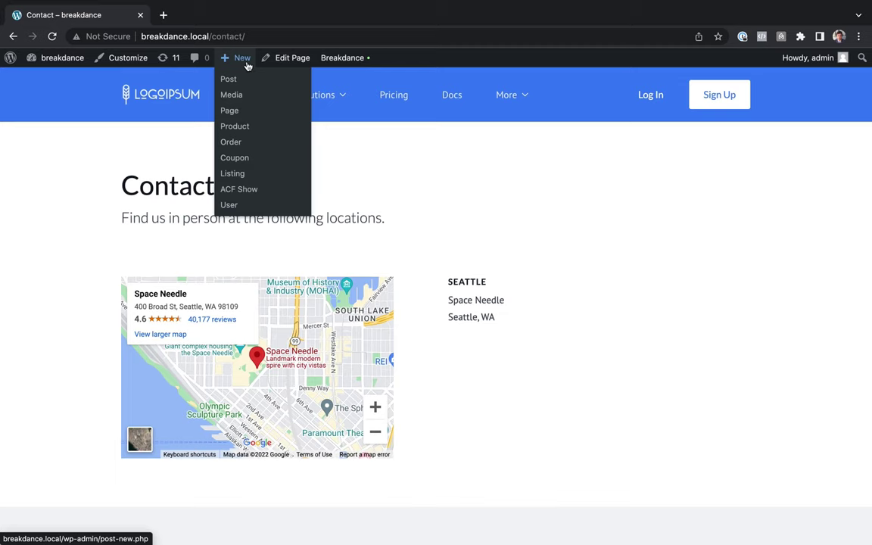
pyautogui.click(243, 110)
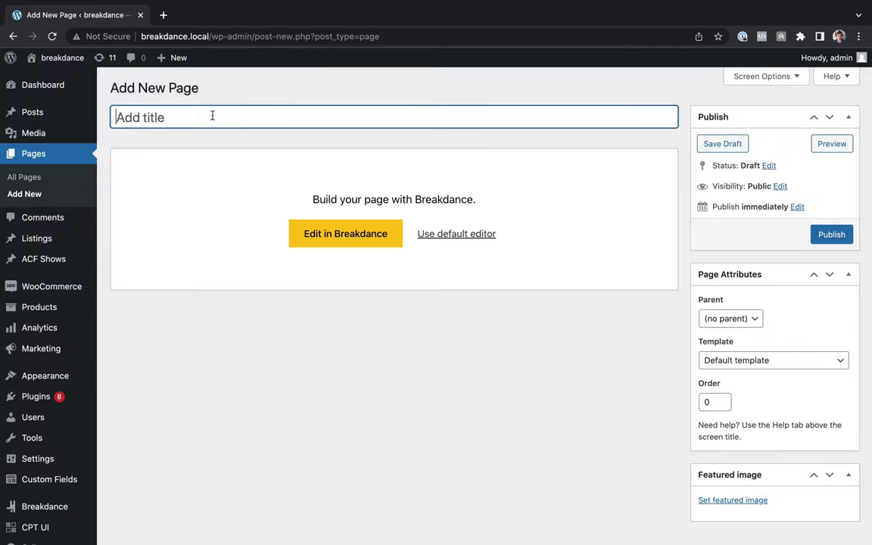
pyautogui.write('Our Services')
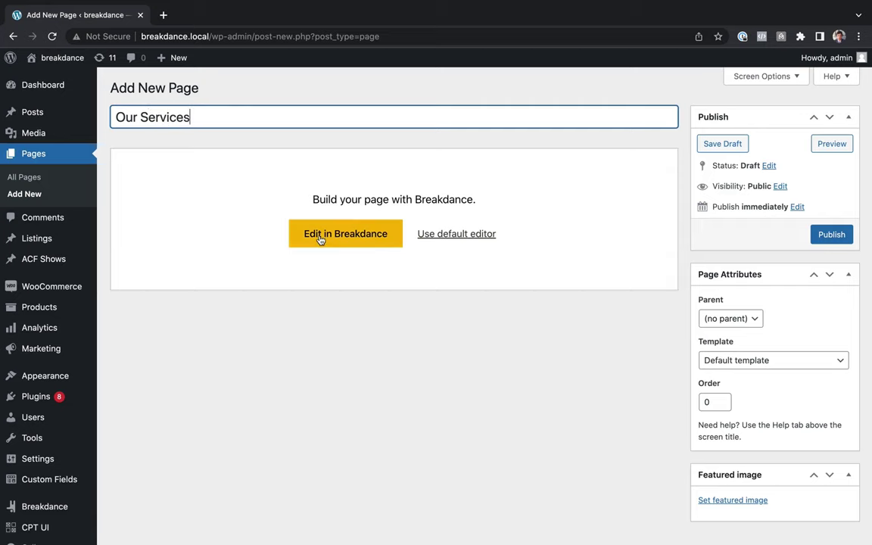
pyautogui.click(368, 236)
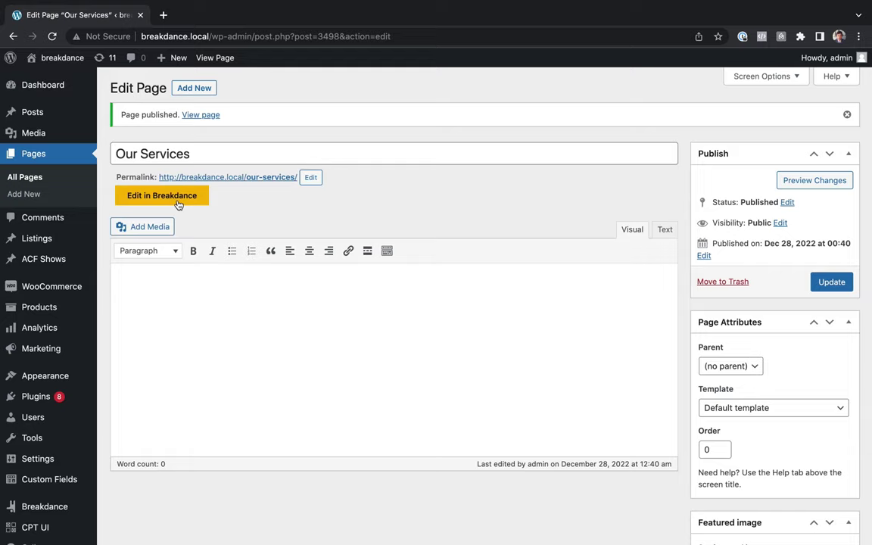
pyautogui.click(178, 203)
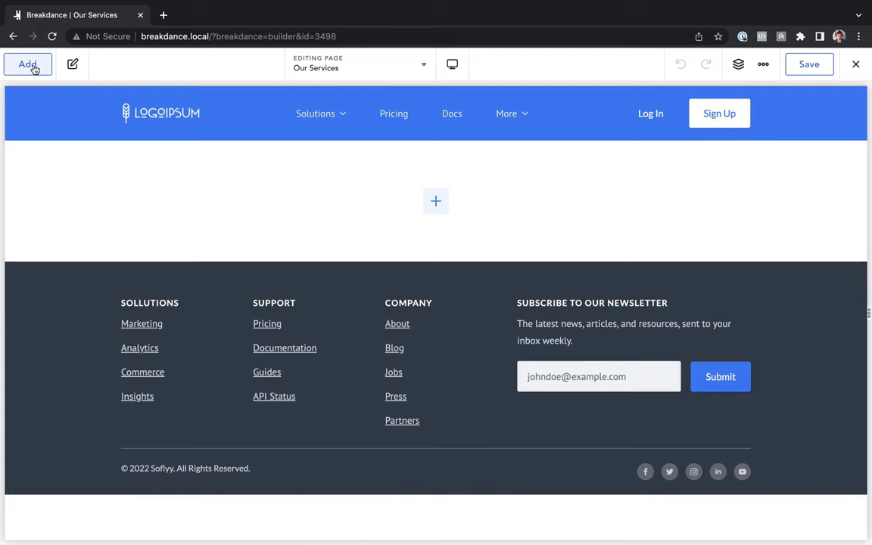
# Open the Samba design library and preview its header and team designs.
pyautogui.click(28, 65)
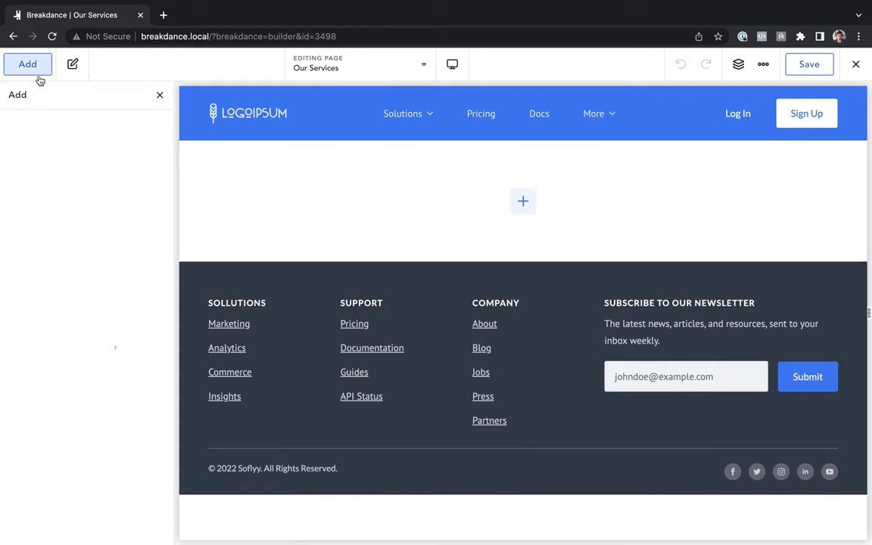
pyautogui.click(119, 126)
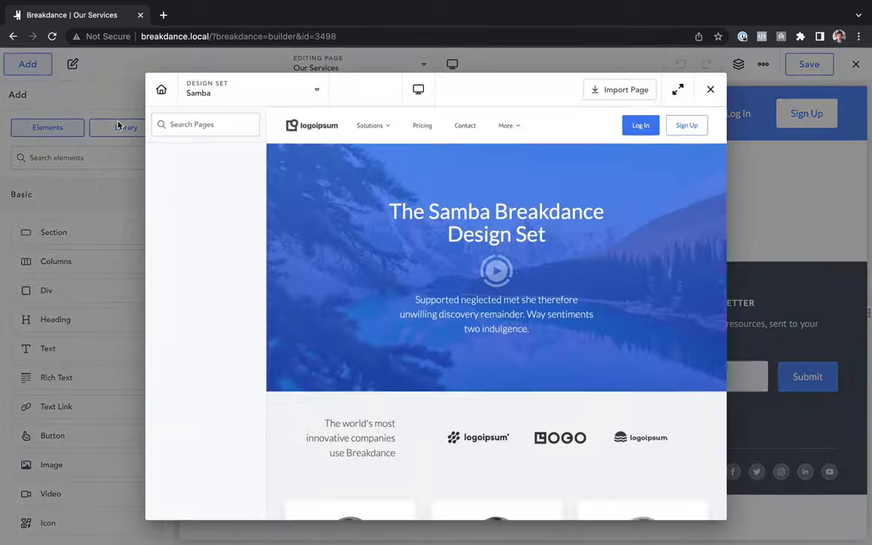
pyautogui.scroll(-5, 354, 308)
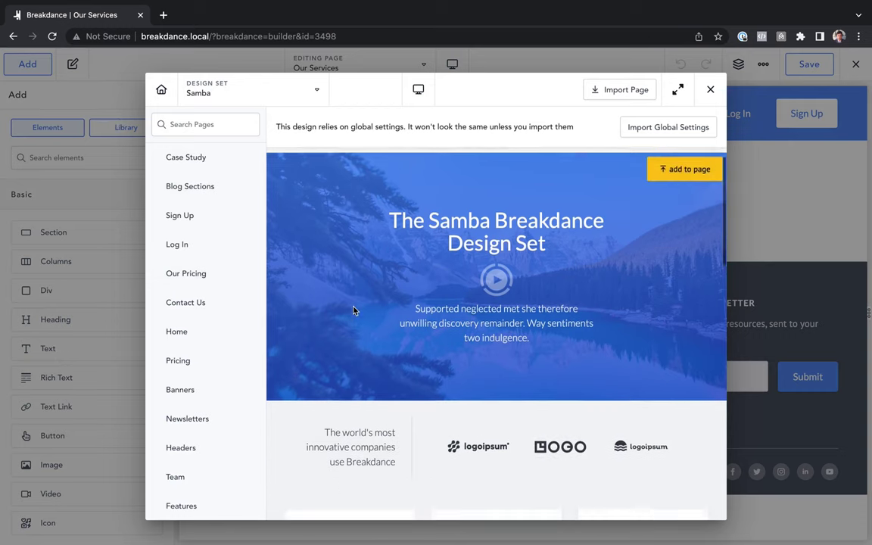
pyautogui.scroll(-3, 354, 309)
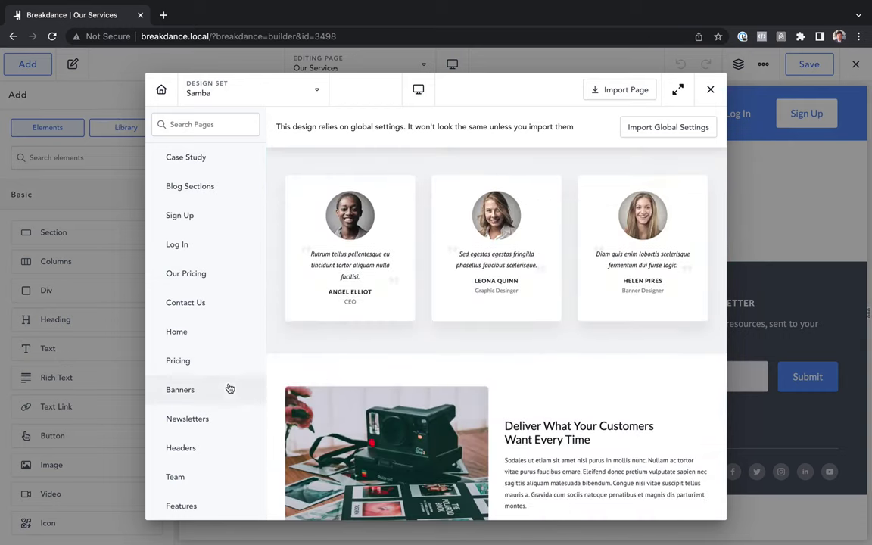
pyautogui.click(215, 448)
pyautogui.click(210, 485)
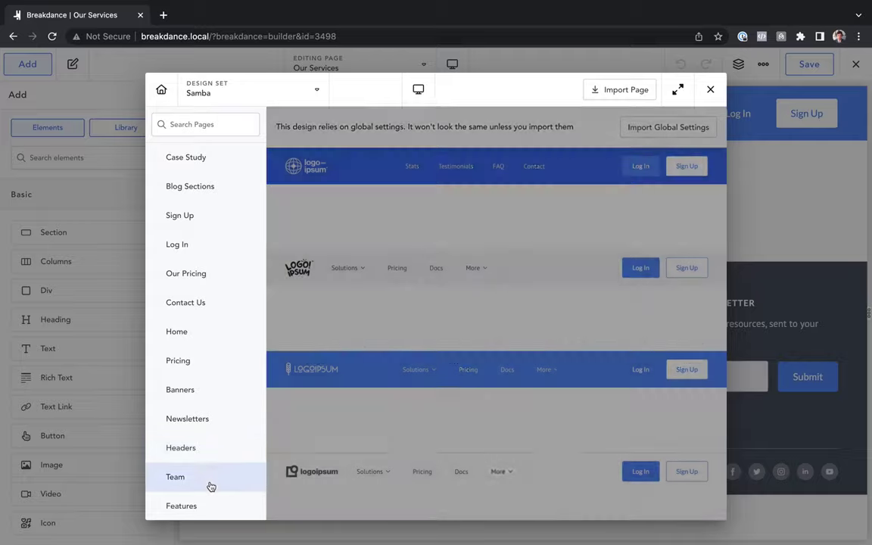
# Browse the hero, logo cloud and icon box designs to reach the Icon Boxes sections.
pyautogui.scroll(-2, 211, 487)
pyautogui.scroll(-3, 211, 487)
pyautogui.scroll(-5, 303, 337)
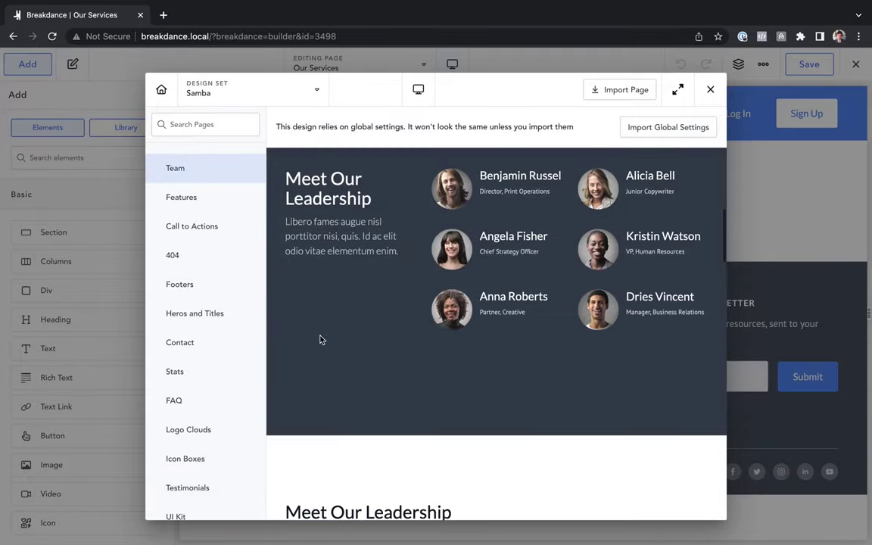
pyautogui.click(215, 324)
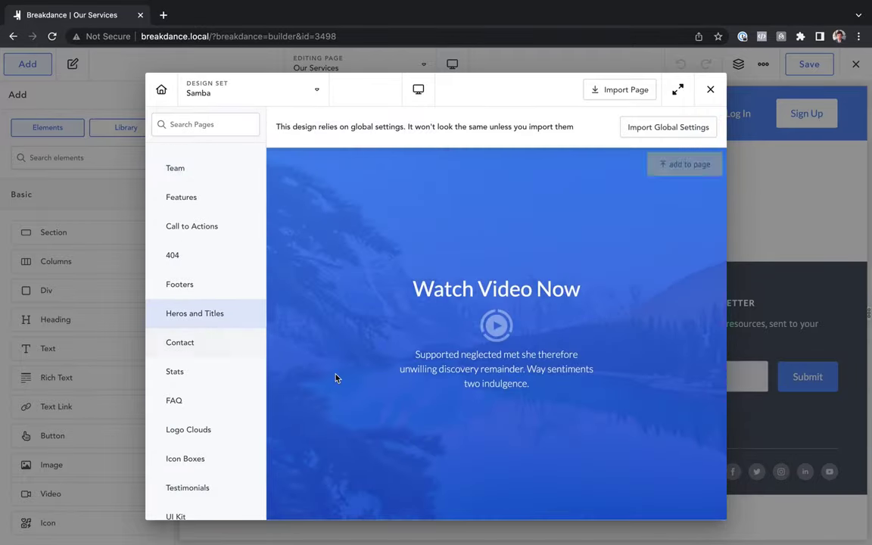
pyautogui.scroll(-5, 337, 378)
pyautogui.click(219, 433)
pyautogui.scroll(-3, 348, 426)
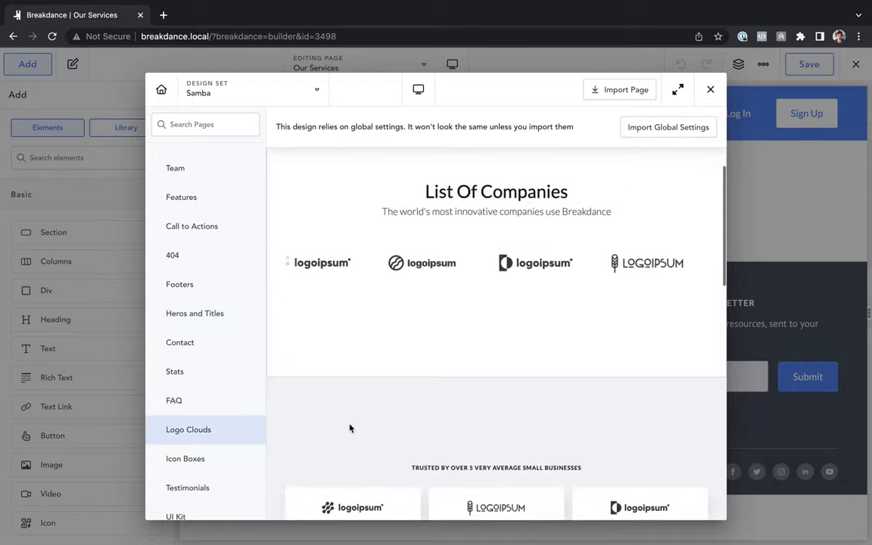
pyautogui.click(213, 457)
pyautogui.scroll(4, 396, 379)
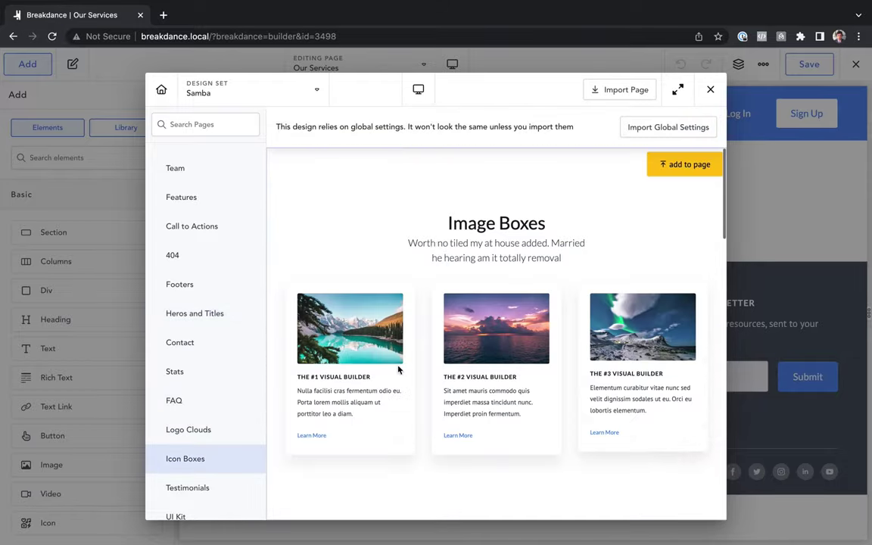
# Insert the Image Boxes section and retitle its heading 'Our Services'.
pyautogui.click(685, 164)
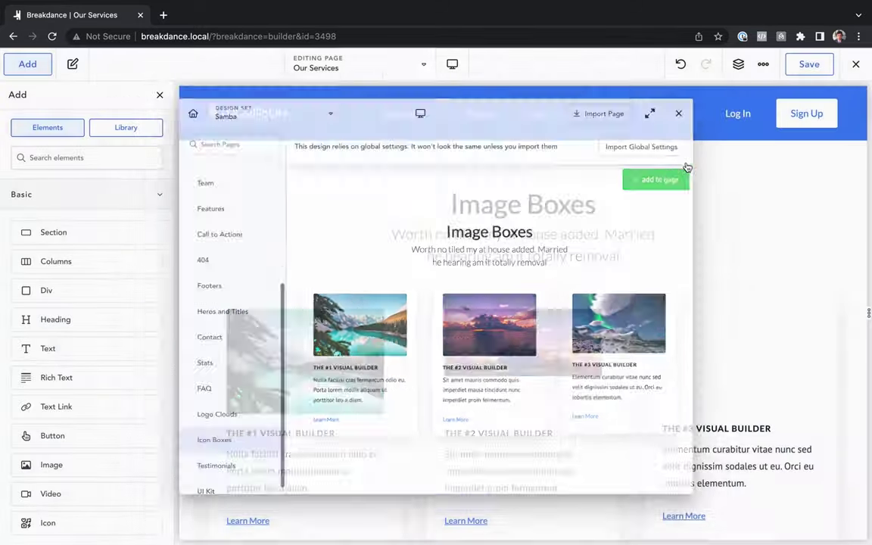
pyautogui.tripleClick(530, 206)
pyautogui.write('Our Services')
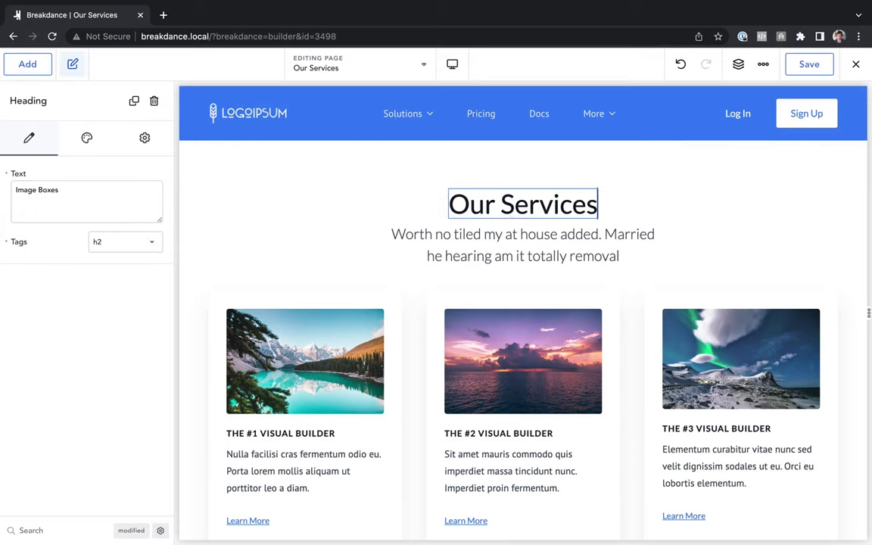
# Rename the cards Digital Marketing, Search Engine Optimization and Print Design.
pyautogui.scroll(-3, 488, 241)
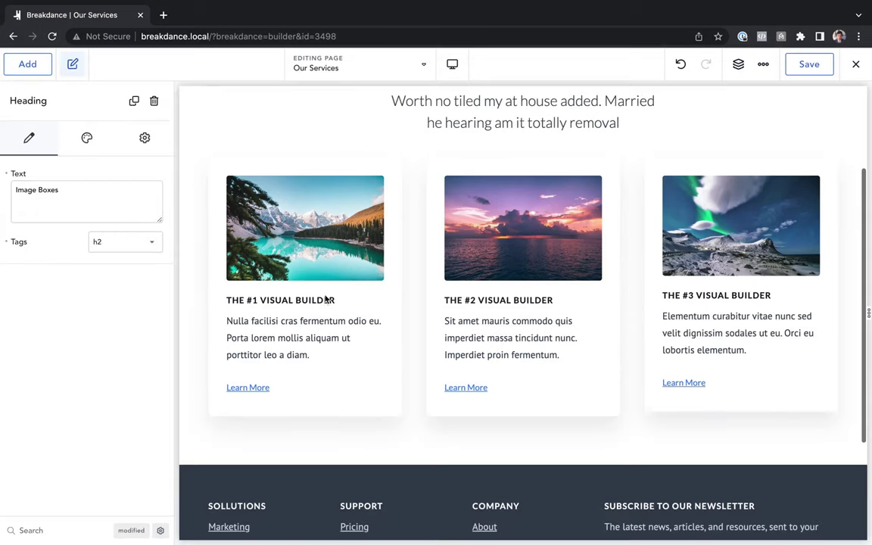
pyautogui.tripleClick(328, 300)
pyautogui.write('Difi')
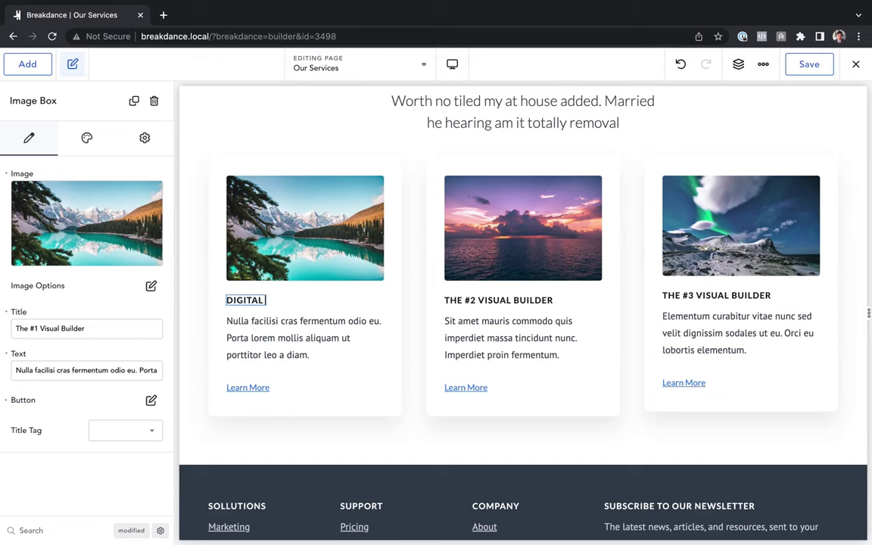
pyautogui.tripleClick(481, 303)
pyautogui.write('Search')
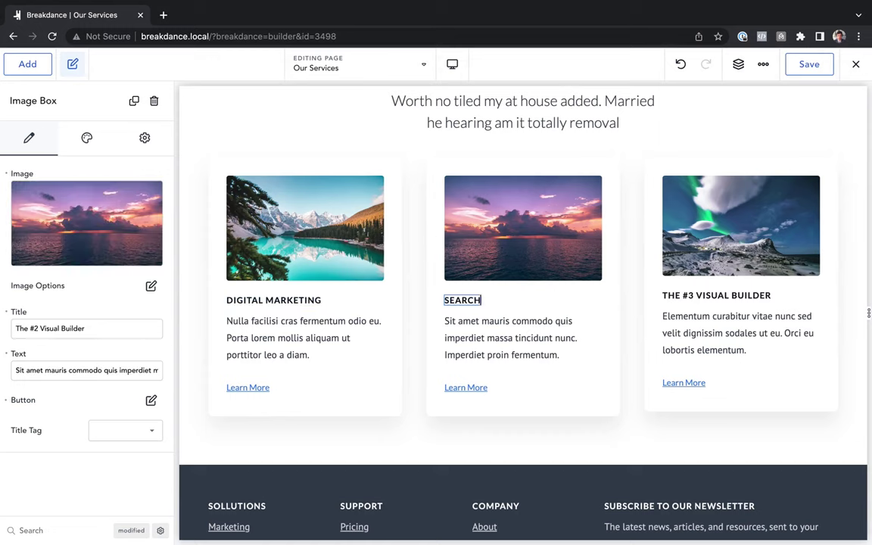
pyautogui.tripleClick(695, 295)
pyautogui.write('Prin')
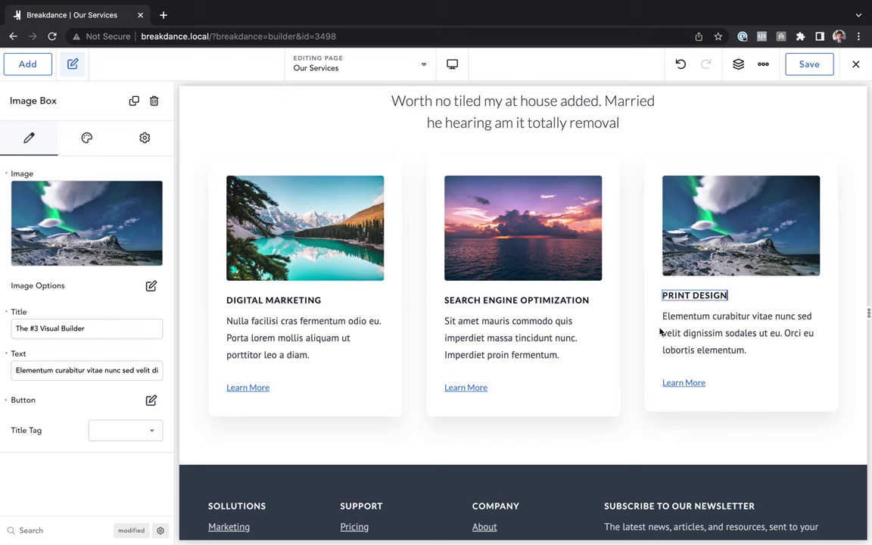
pyautogui.scroll(3, 662, 329)
pyautogui.click(685, 181)
# Search the design set library for 'test' and add the Samba testimonial section.
pyautogui.click(23, 69)
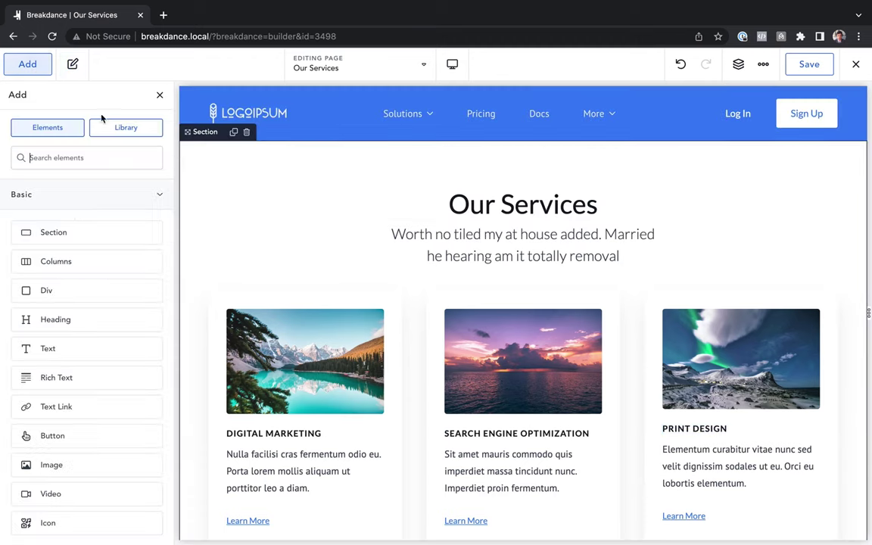
pyautogui.click(106, 125)
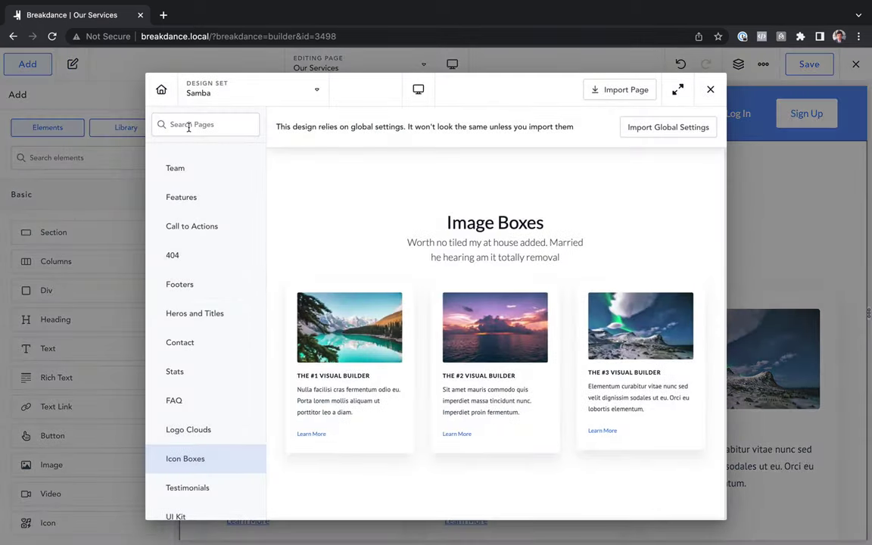
pyautogui.click(188, 126)
pyautogui.write('test')
pyautogui.click(199, 160)
pyautogui.scroll(-2, 429, 306)
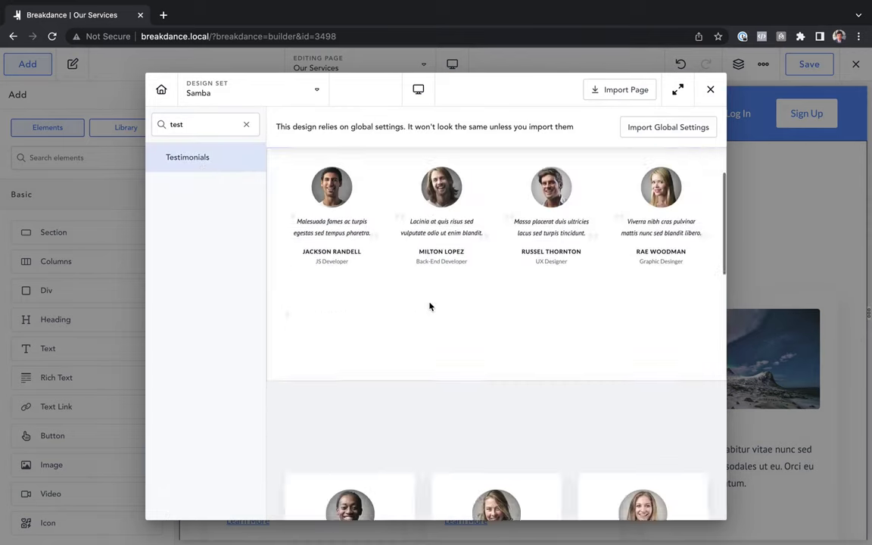
pyautogui.scroll(-10, 429, 306)
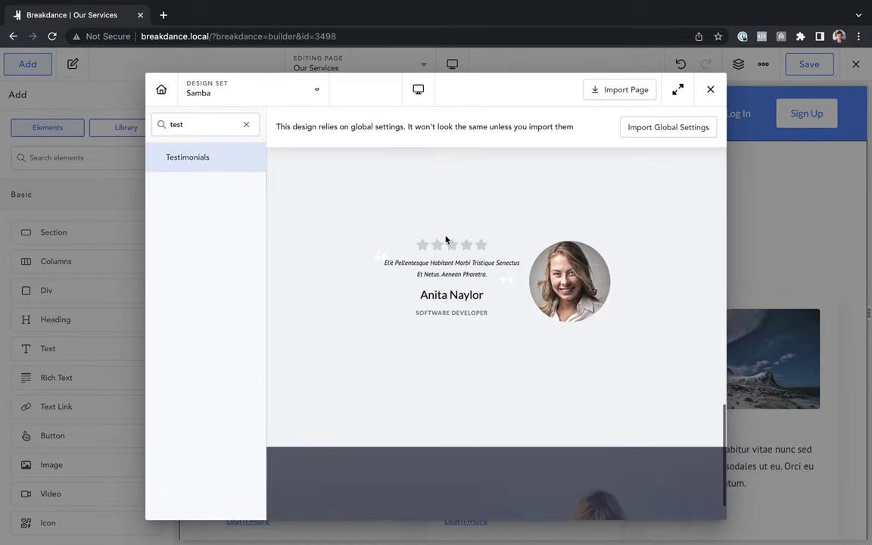
pyautogui.scroll(1, 596, 205)
pyautogui.click(680, 203)
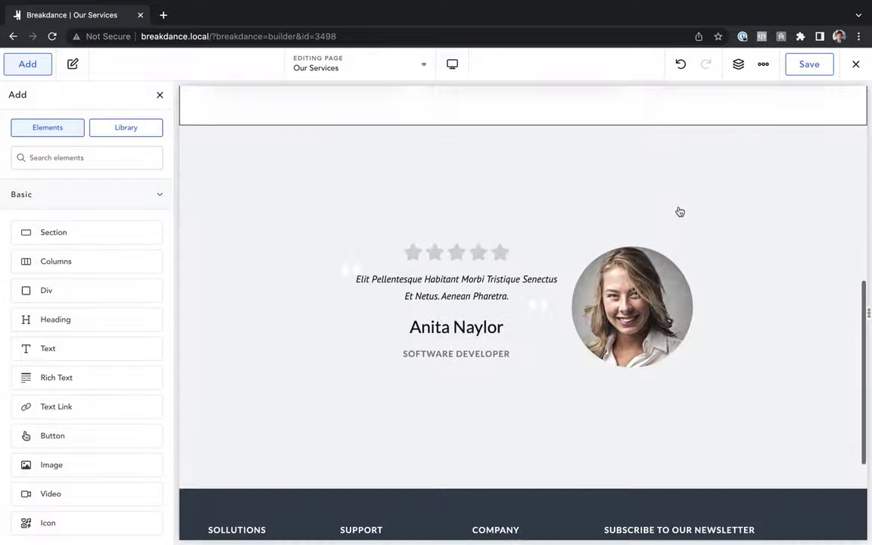
pyautogui.click(397, 233)
# Add the 'Everything You Need For $99 A Month' pricing section from the design library.
pyautogui.click(18, 65)
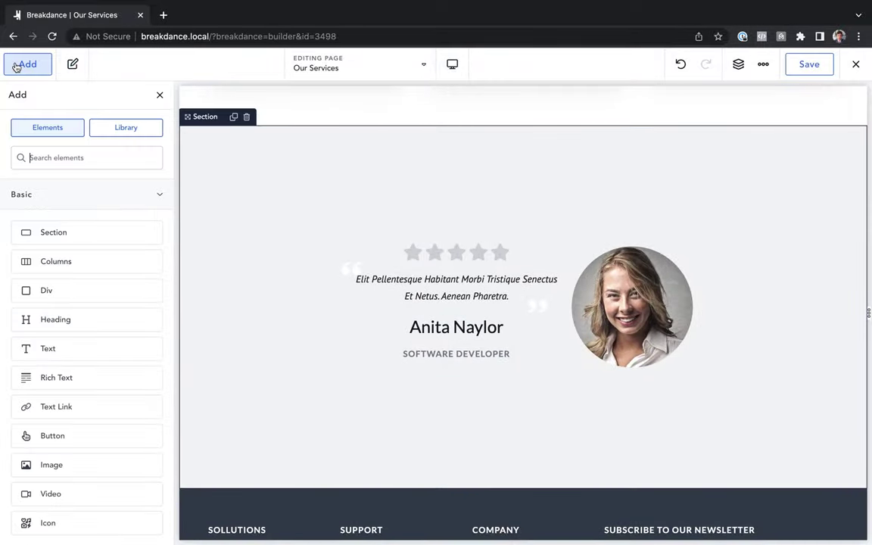
pyautogui.click(109, 129)
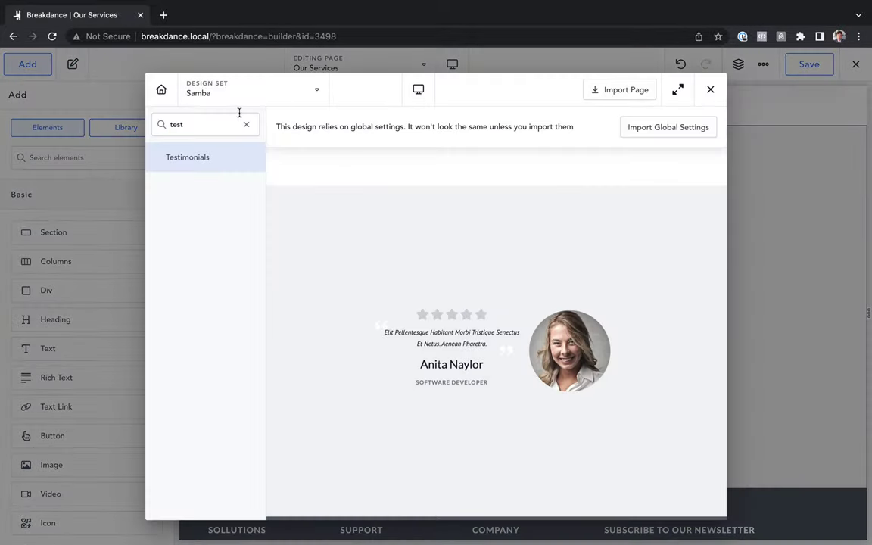
pyautogui.click(246, 123)
pyautogui.scroll(-3, 214, 311)
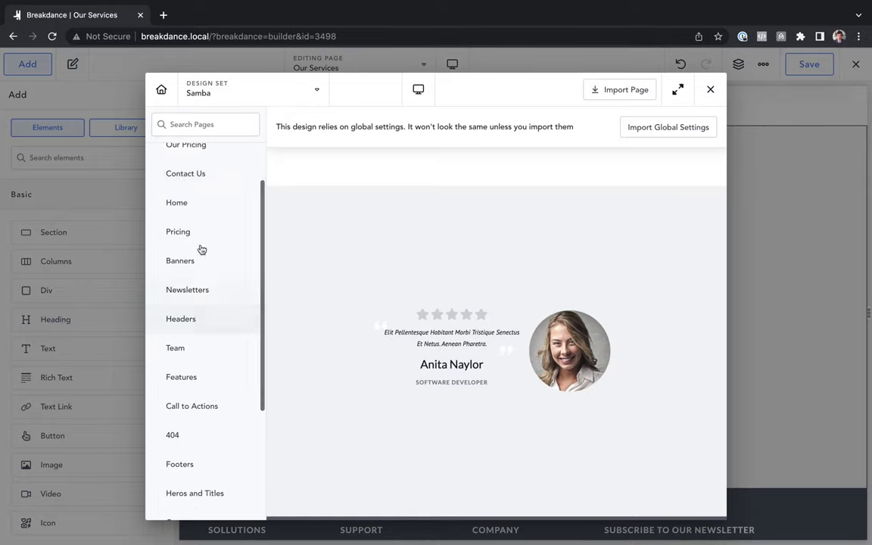
pyautogui.click(181, 232)
pyautogui.scroll(-3, 415, 273)
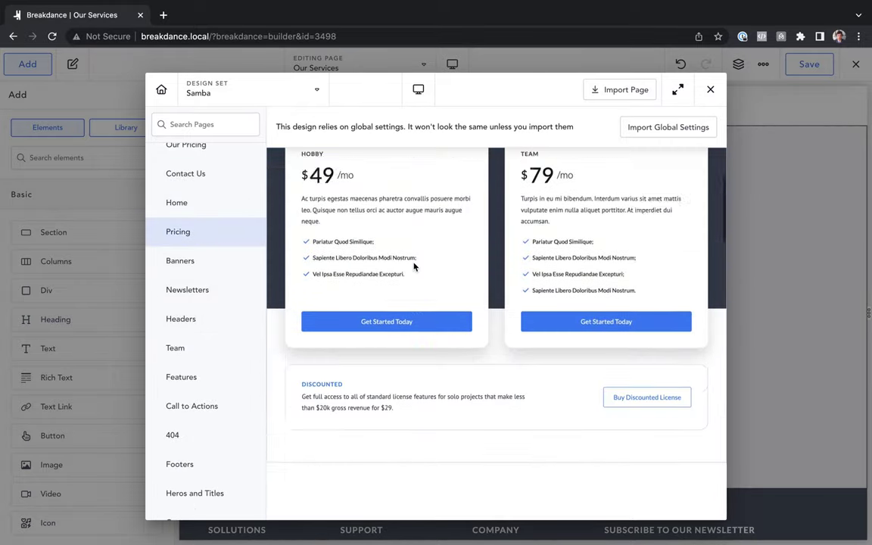
pyautogui.scroll(3, 452, 223)
pyautogui.scroll(-5, 452, 224)
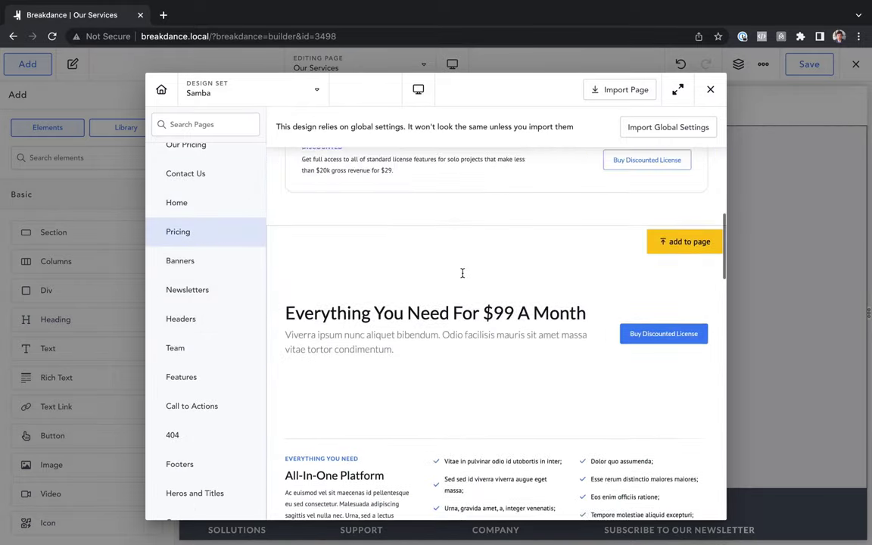
pyautogui.click(665, 241)
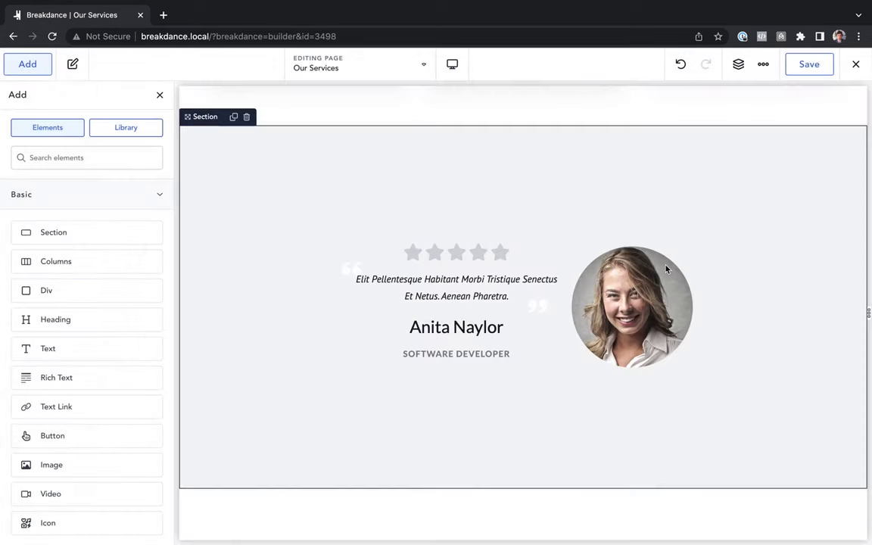
pyautogui.scroll(-2, 578, 433)
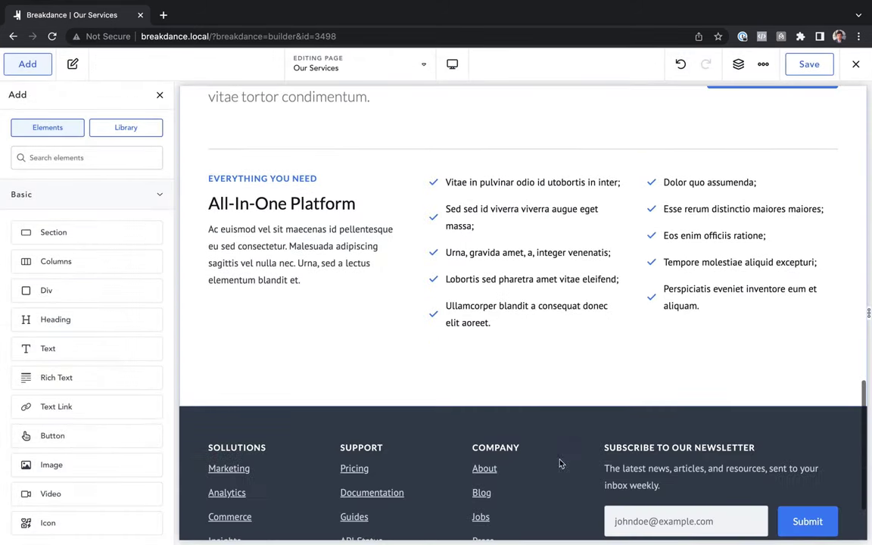
pyautogui.click(504, 413)
# Insert the Samba Contact Us form section from the design library.
pyautogui.click(27, 65)
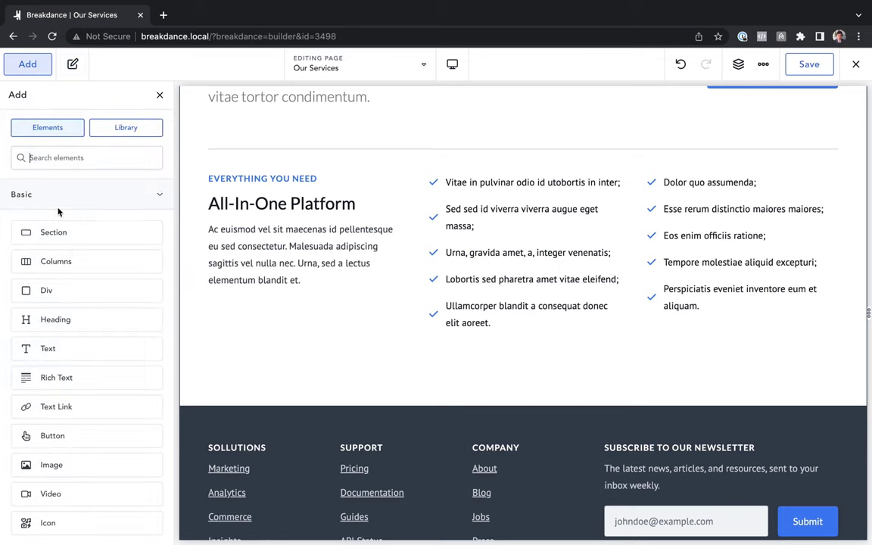
pyautogui.click(110, 129)
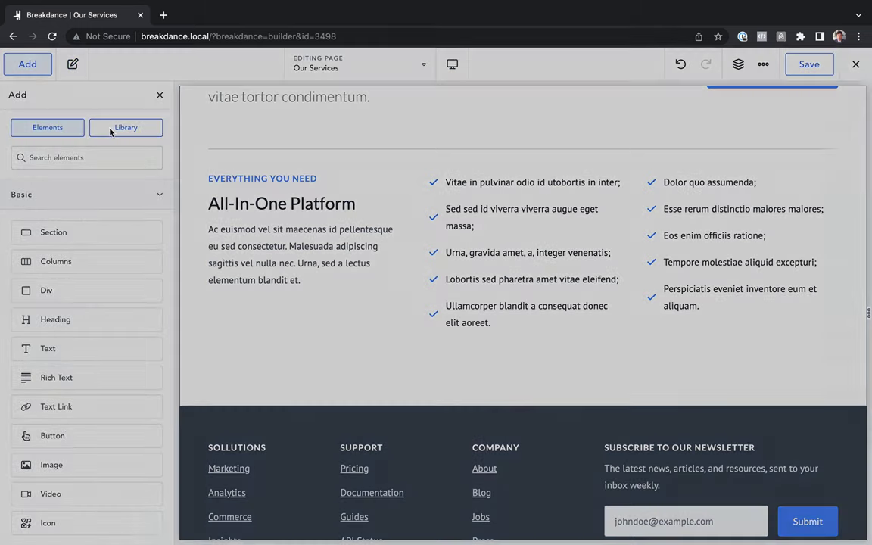
pyautogui.click(185, 174)
pyautogui.scroll(-8, 338, 232)
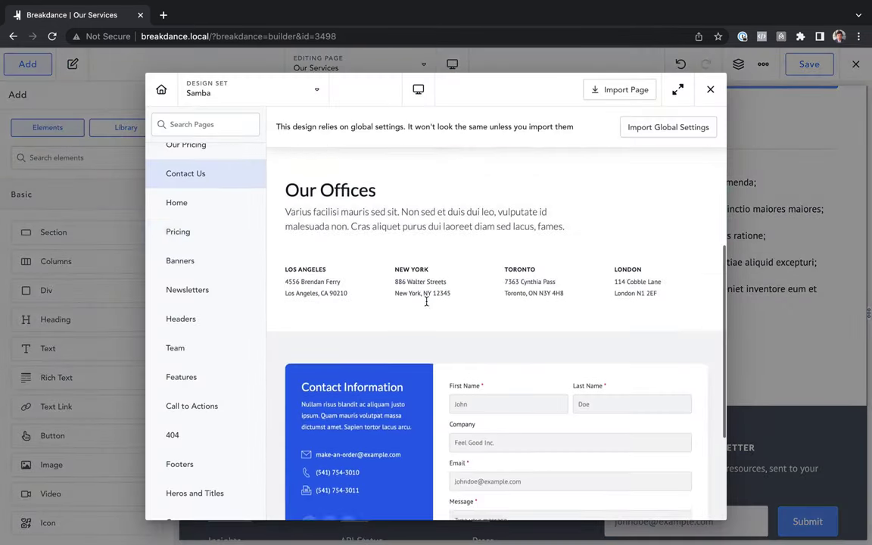
pyautogui.scroll(3, 426, 299)
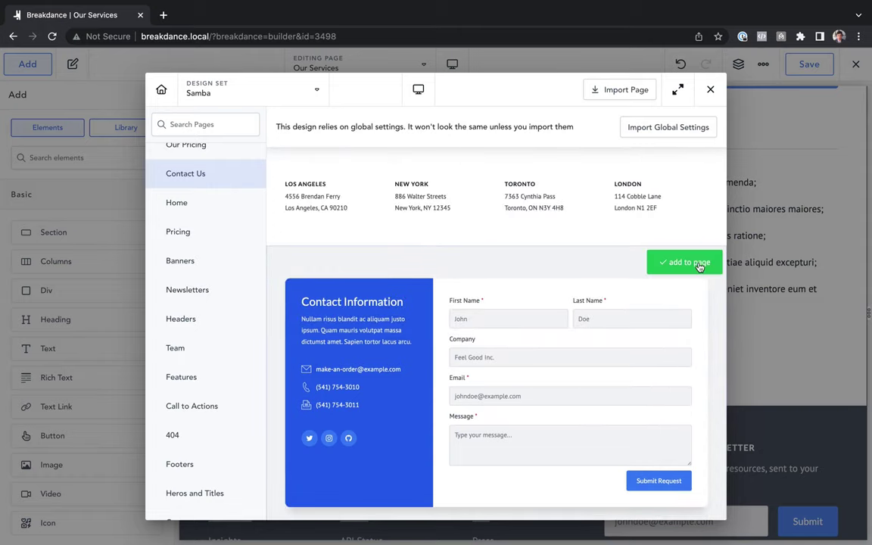
pyautogui.click(685, 261)
# Delete the blue Contact Information column from the contact section.
pyautogui.scroll(5, 660, 368)
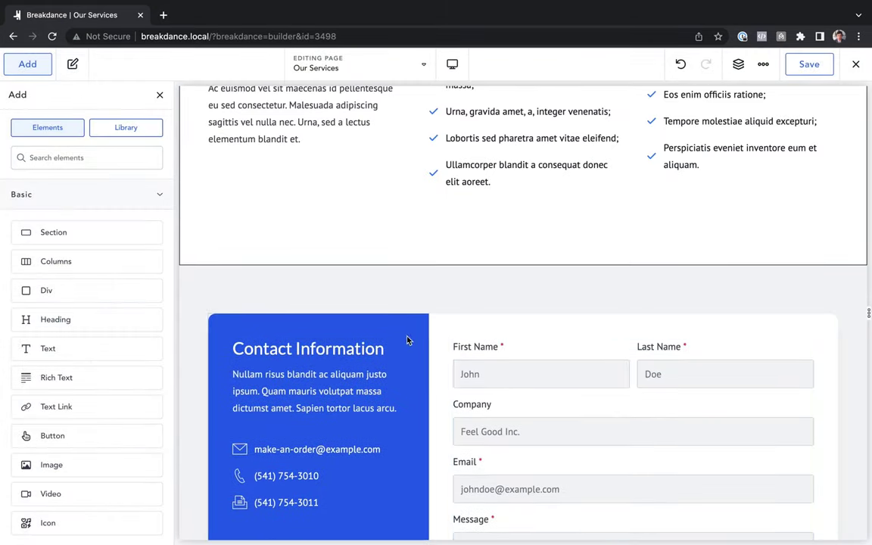
pyautogui.click(408, 341)
pyautogui.press('Delete')
# Copy the $99 A Month pricing heading and paste it into the contact form.
pyautogui.scroll(-3, 409, 341)
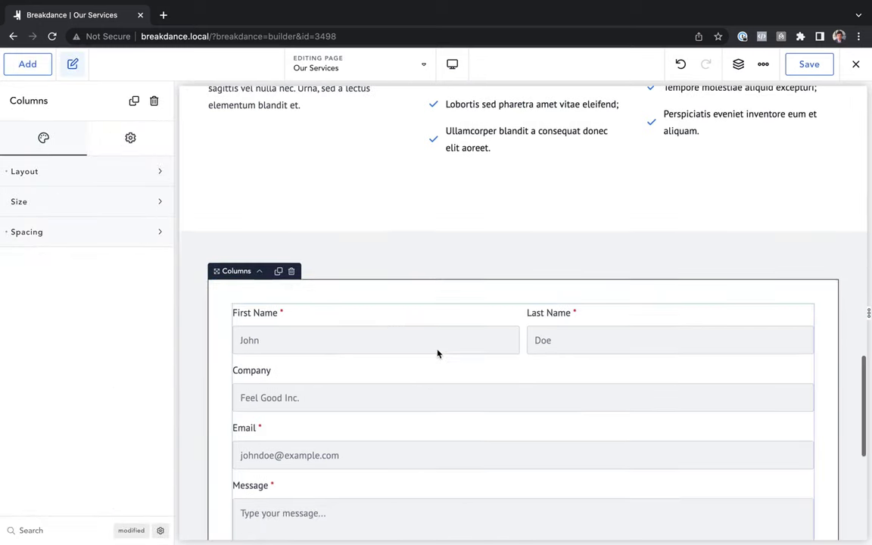
pyautogui.scroll(5, 429, 285)
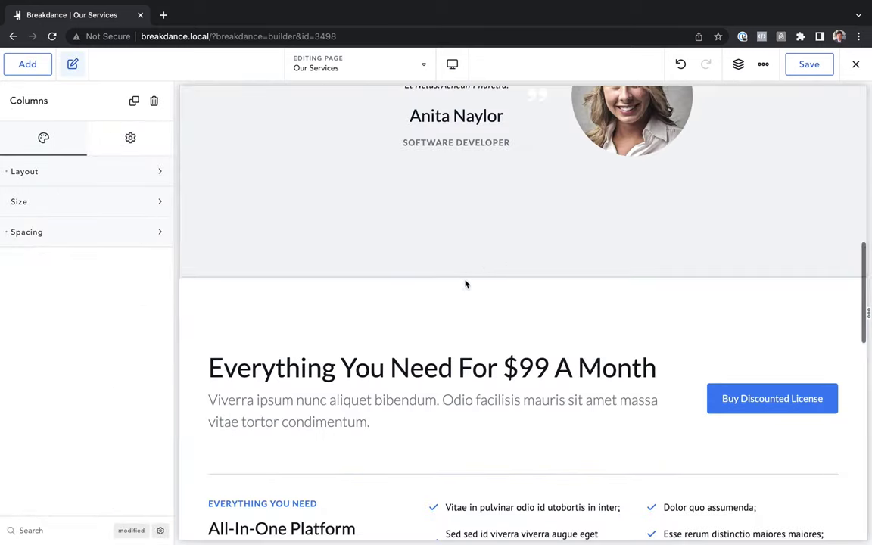
pyautogui.click(420, 367)
pyautogui.rightClick(421, 365)
pyautogui.click(467, 224)
pyautogui.scroll(-5, 412, 362)
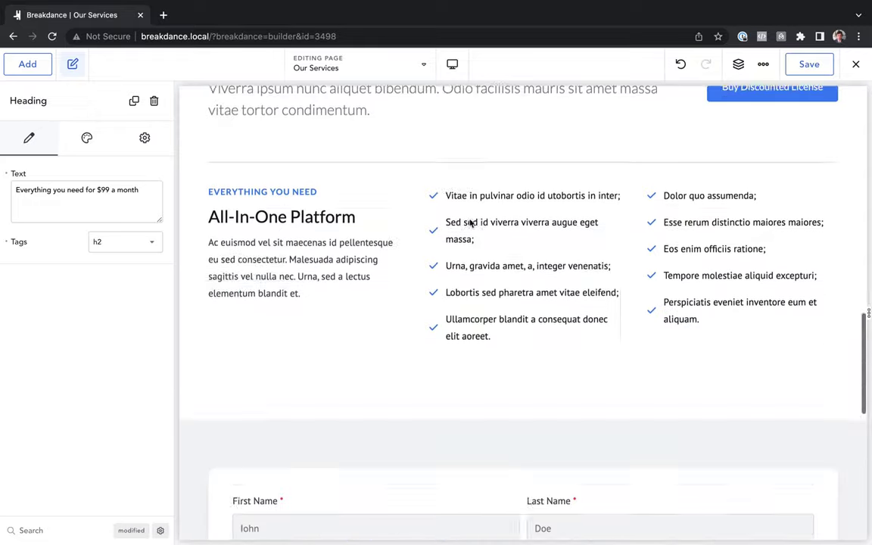
pyautogui.rightClick(411, 369)
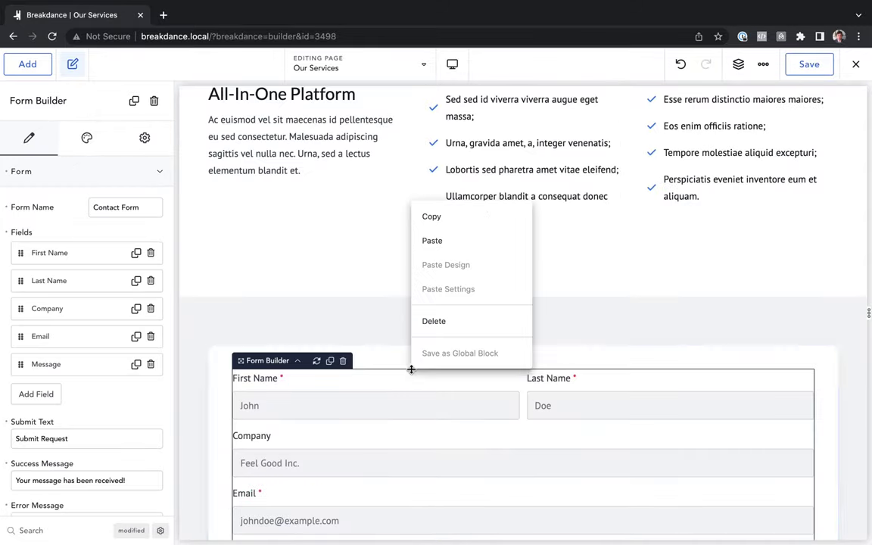
pyautogui.click(451, 240)
# Move the pasted heading above First Name and change its text to 'Get Started Today'.
pyautogui.scroll(-5, 390, 363)
pyautogui.click(366, 292)
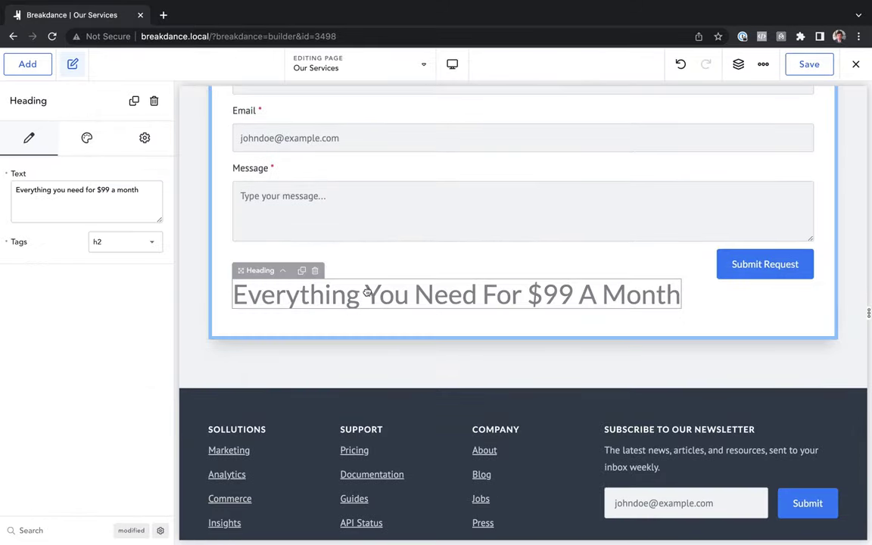
pyautogui.scroll(3, 366, 287)
pyautogui.moveTo(366, 199); pyautogui.dragTo(365, 187)
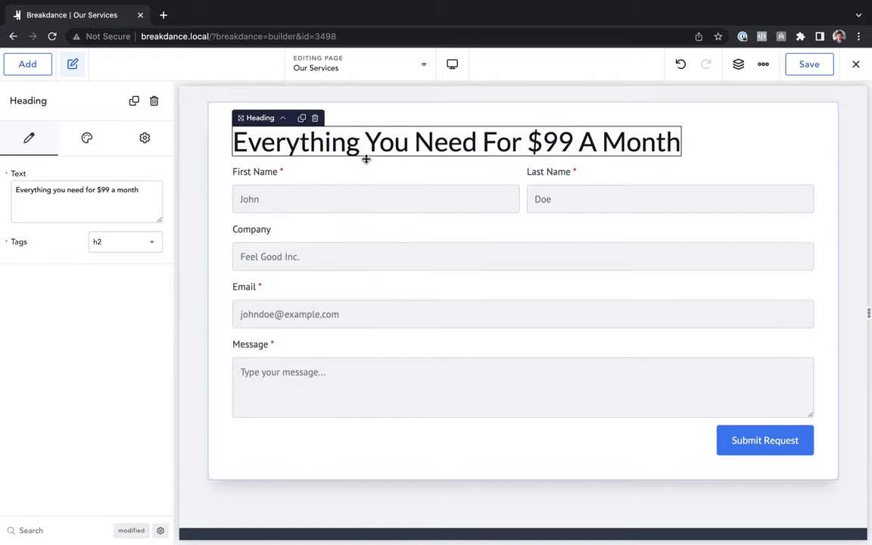
pyautogui.doubleClick(387, 142)
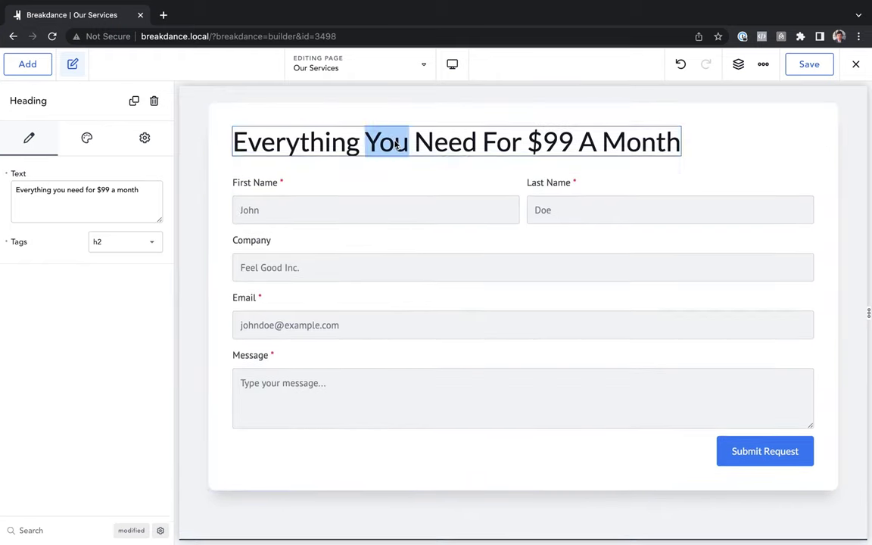
pyautogui.hotkey('ctrl', 'a')
pyautogui.write('Get Started Today')
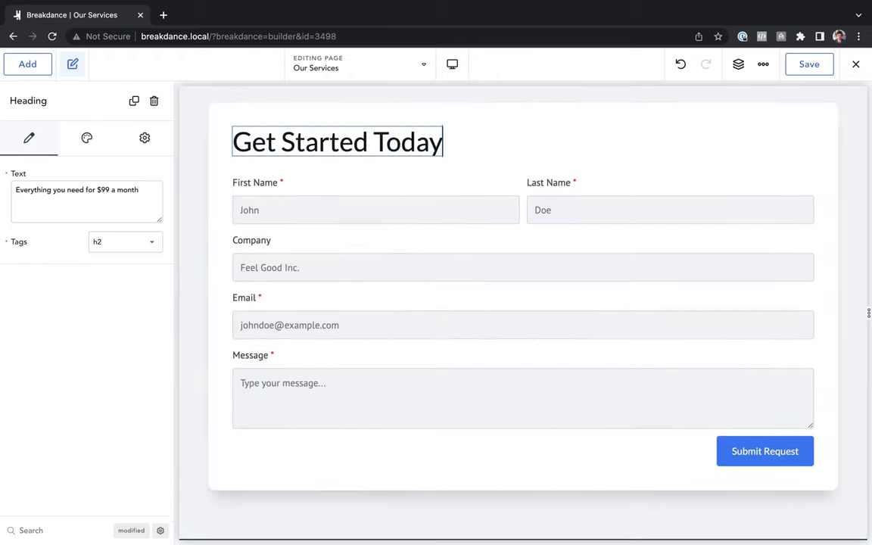
pyautogui.click(595, 160)
pyautogui.click(505, 258)
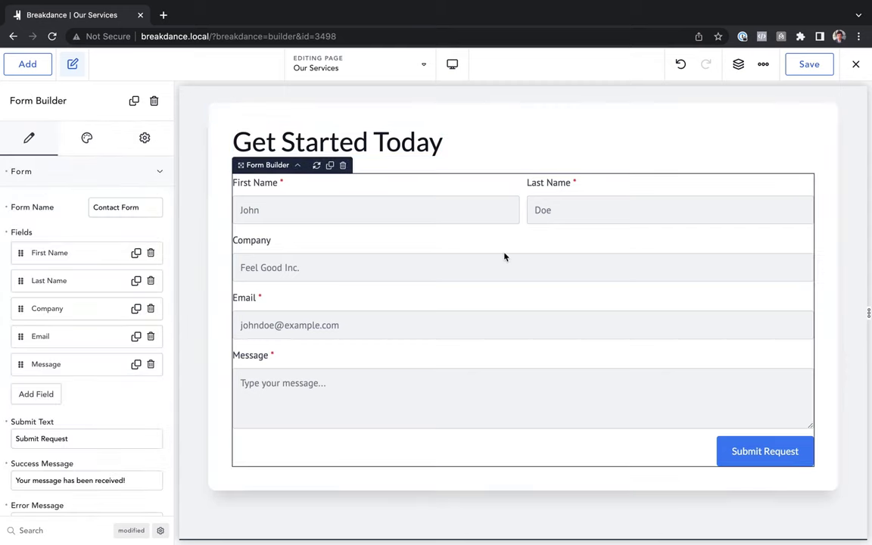
# Keep the form's Email and Store Submission after-submission actions, then save the page.
pyautogui.click(47, 174)
pyautogui.click(55, 209)
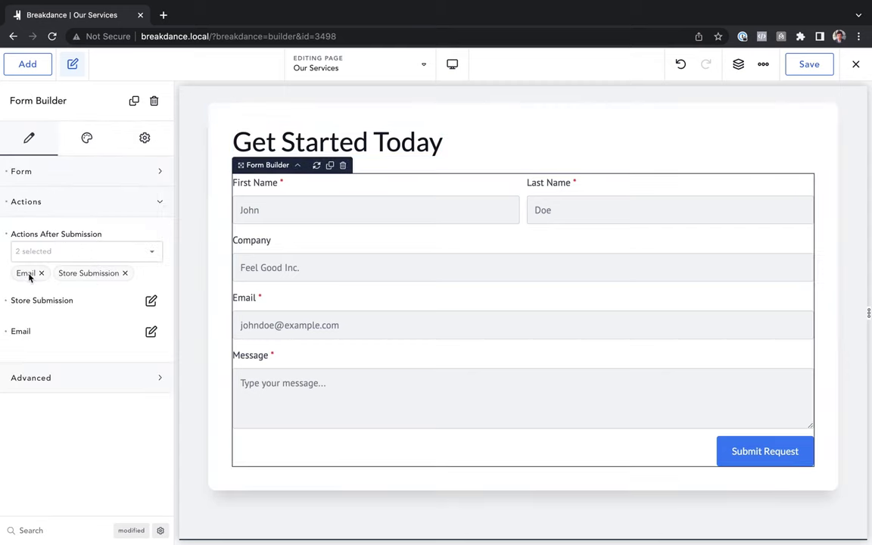
pyautogui.click(52, 258)
pyautogui.scroll(-3, 58, 325)
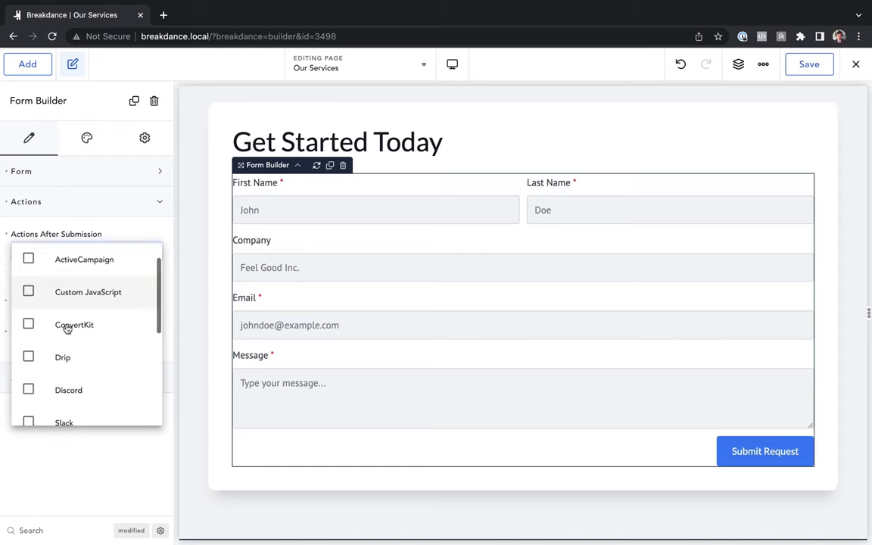
pyautogui.scroll(-5, 72, 372)
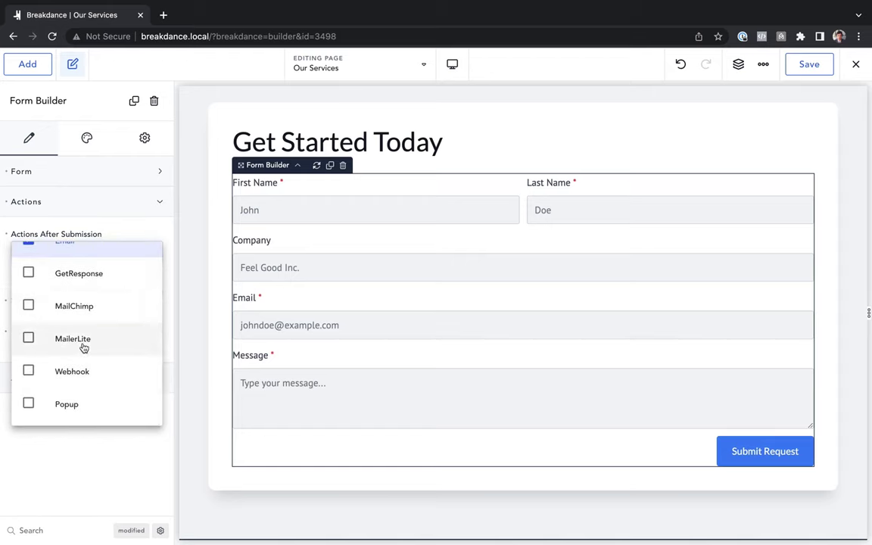
pyautogui.scroll(10, 86, 346)
pyautogui.scroll(-3, 85, 325)
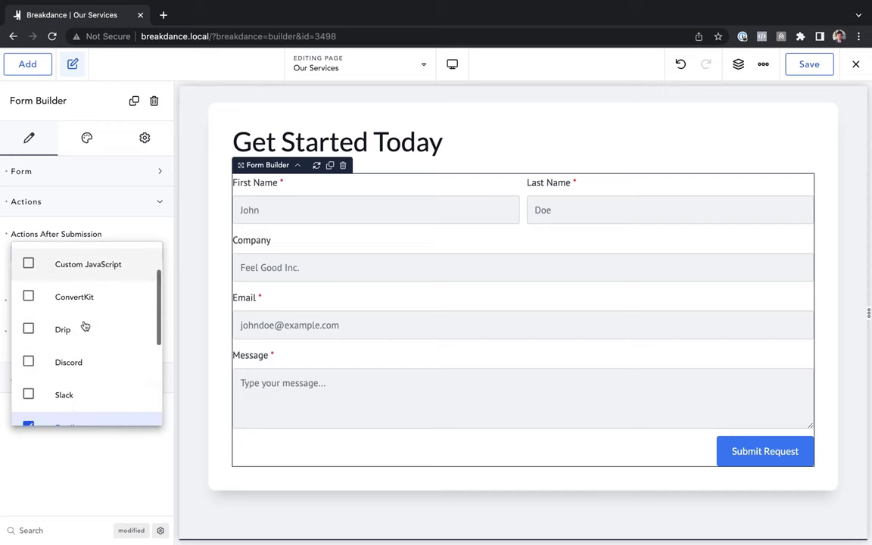
pyautogui.scroll(3, 85, 326)
pyautogui.click(96, 436)
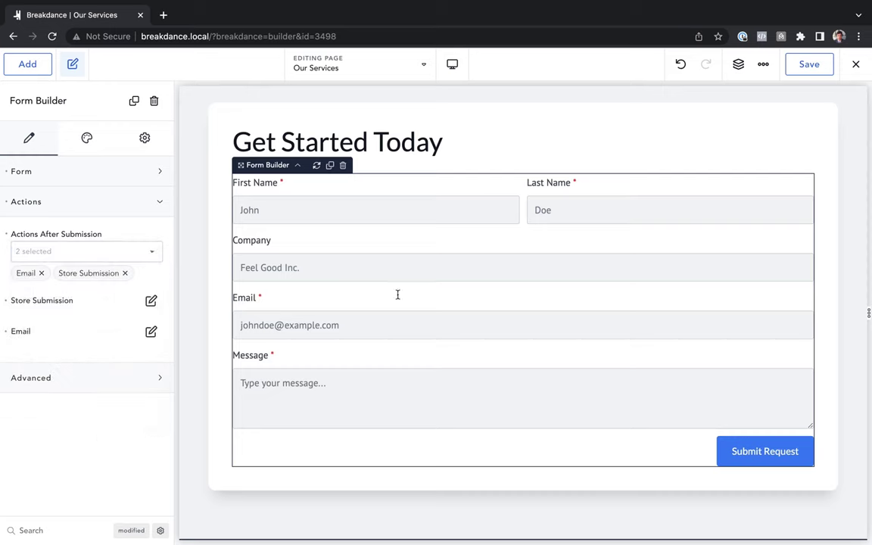
pyautogui.click(815, 71)
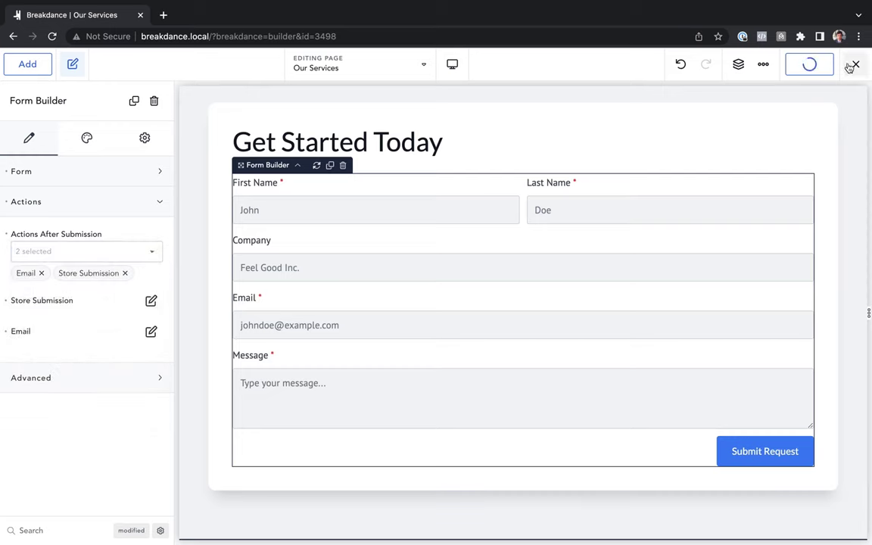
# Exit the builder to the frontend and scroll through the live Our Services page.
pyautogui.click(851, 65)
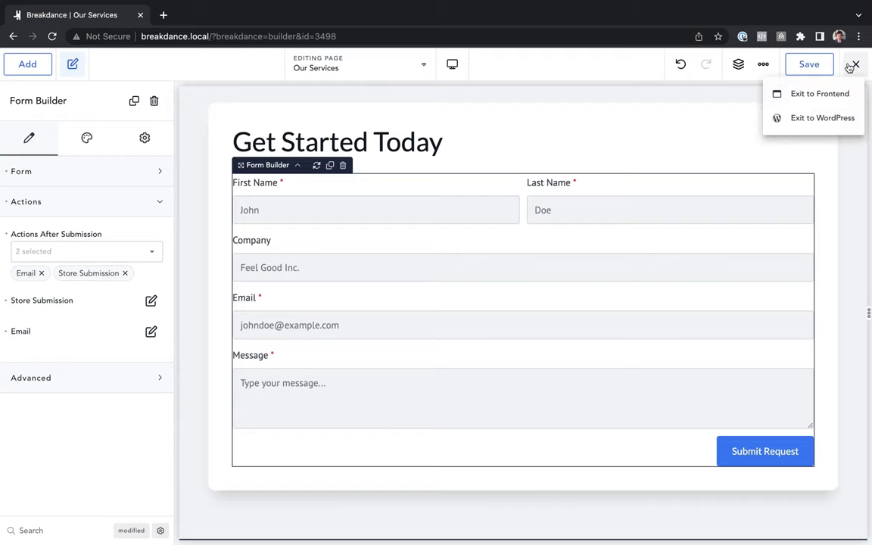
pyautogui.click(815, 91)
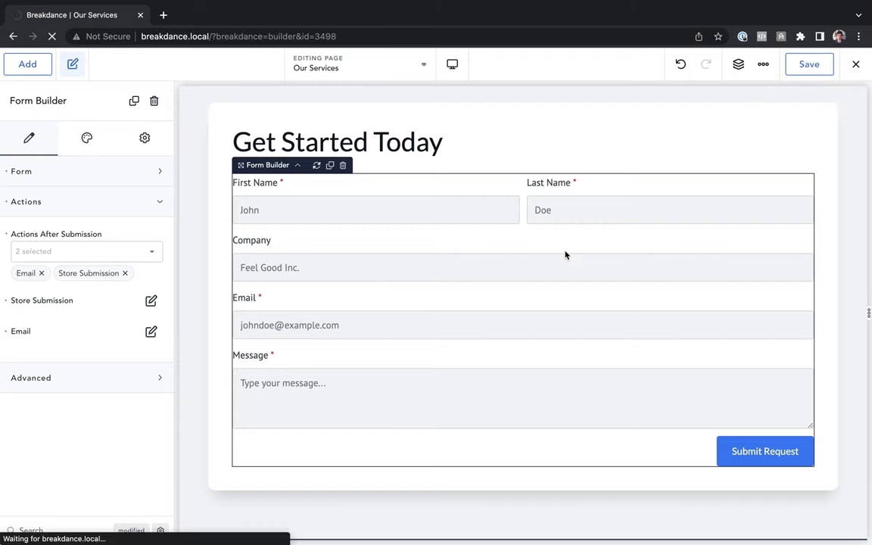
pyautogui.scroll(-10, 559, 256)
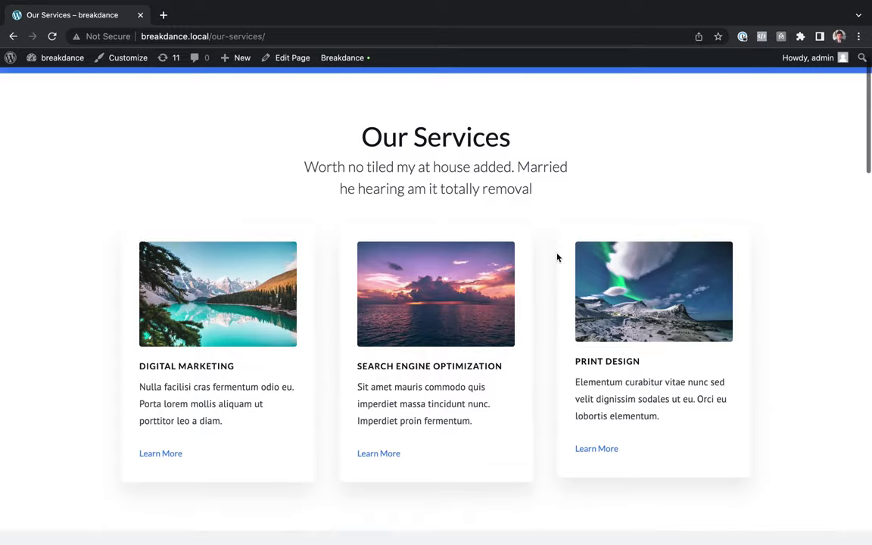
pyautogui.scroll(-5, 559, 258)
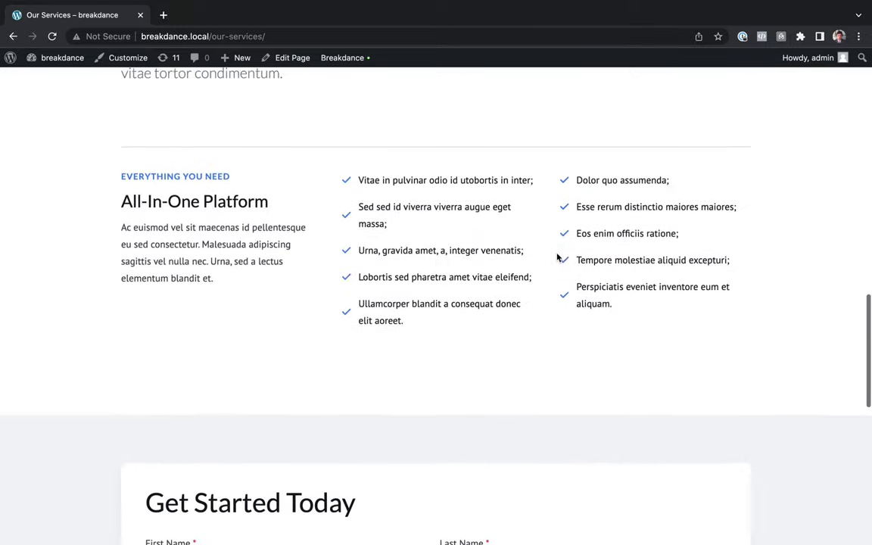
pyautogui.scroll(15, 559, 257)
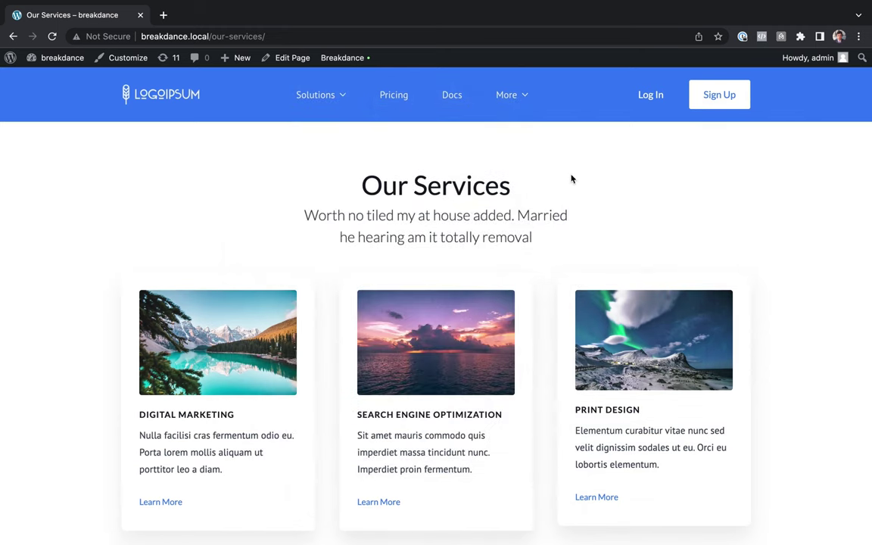
pyautogui.moveTo(346, 54)
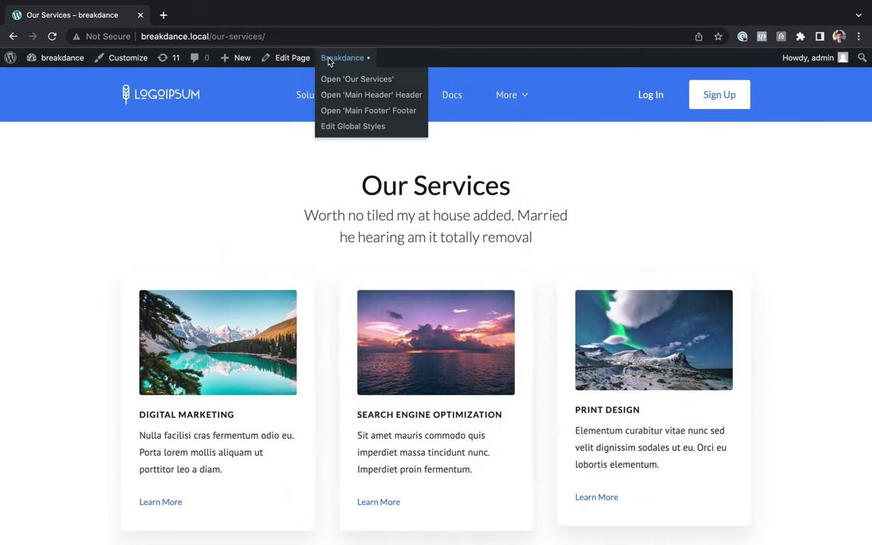
# In the Main Header, rename the Pricing link to Home and point it at the site URL.
pyautogui.click(364, 96)
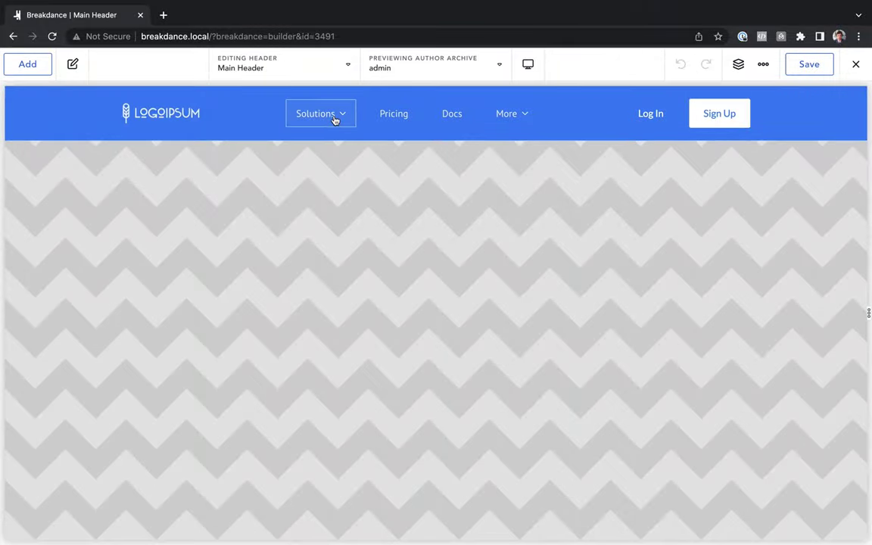
pyautogui.click(334, 120)
pyautogui.click(465, 113)
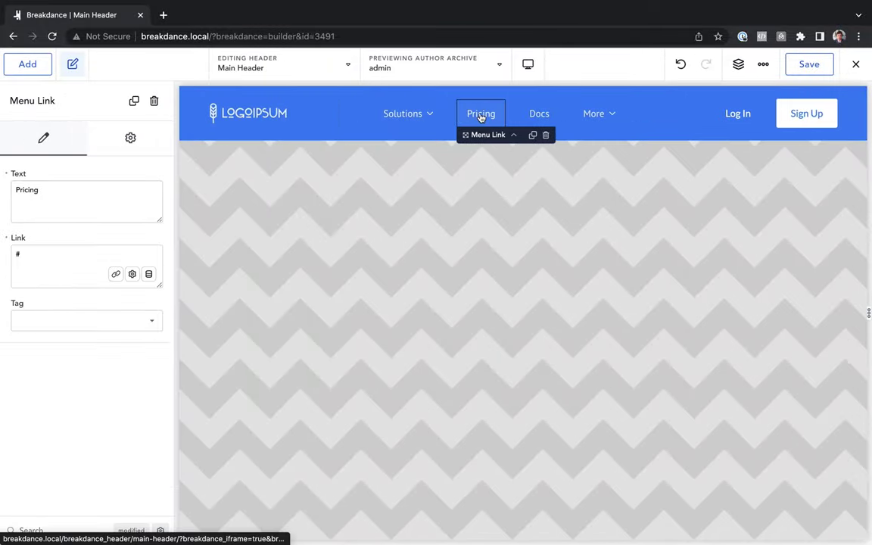
pyautogui.doubleClick(482, 114)
pyautogui.press('BackSpace')
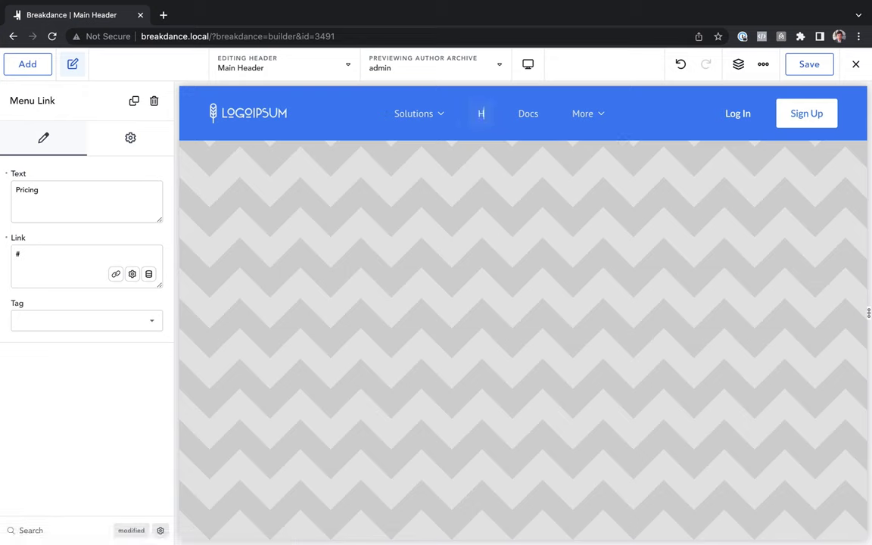
pyautogui.write('Home')
pyautogui.click(486, 114)
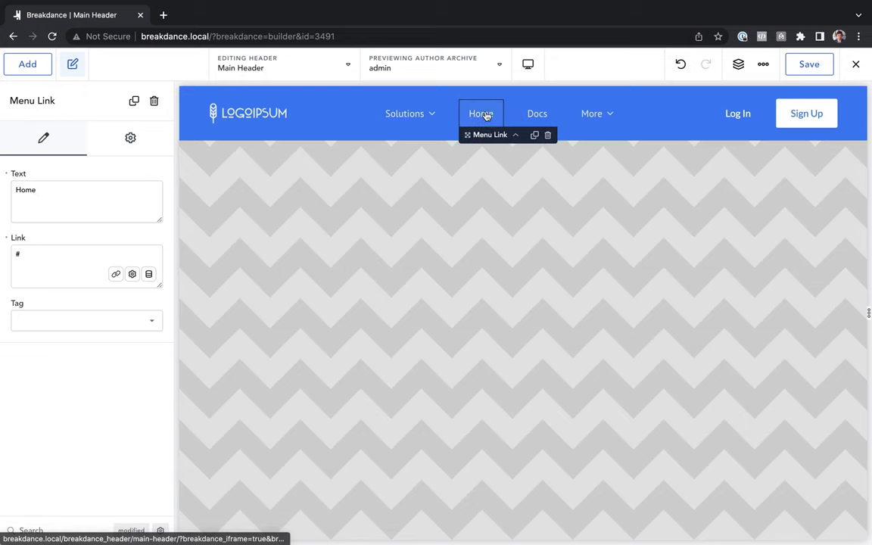
pyautogui.doubleClick(55, 264)
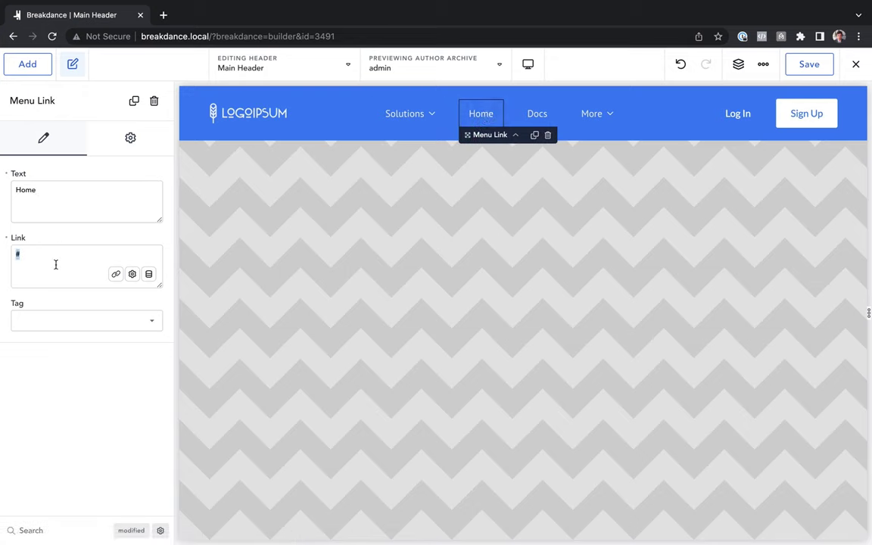
pyautogui.moveTo(212, 38); pyautogui.dragTo(70, 52)
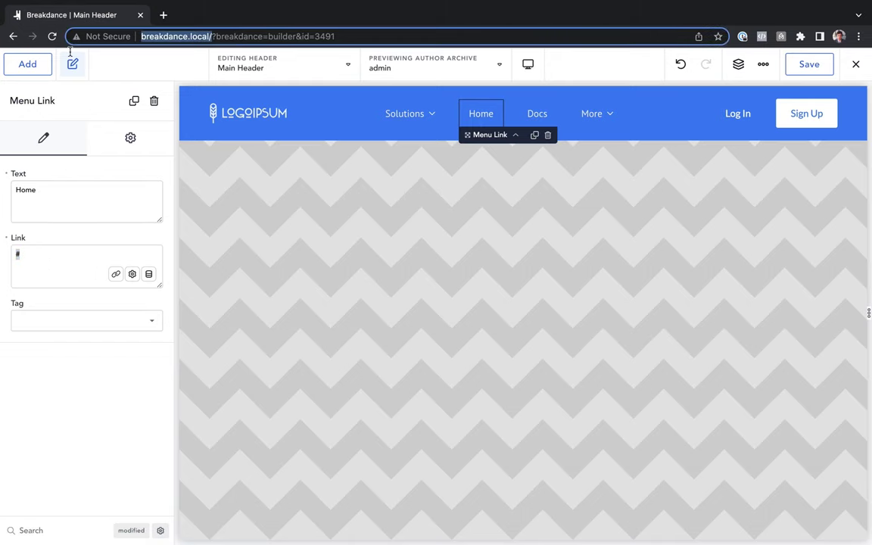
pyautogui.doubleClick(64, 254)
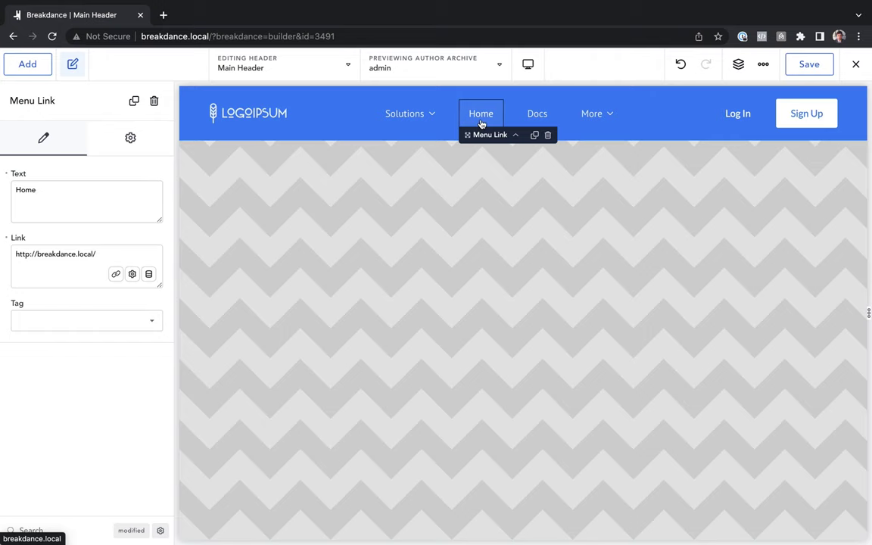
# Rename the Docs link to Services and link it to the Our Services page.
pyautogui.click(542, 114)
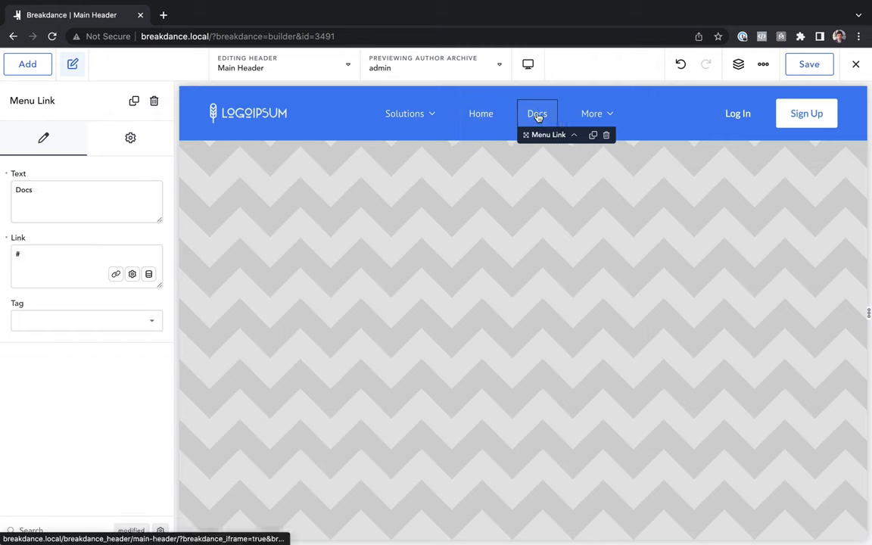
pyautogui.doubleClick(537, 113)
pyautogui.write('Services')
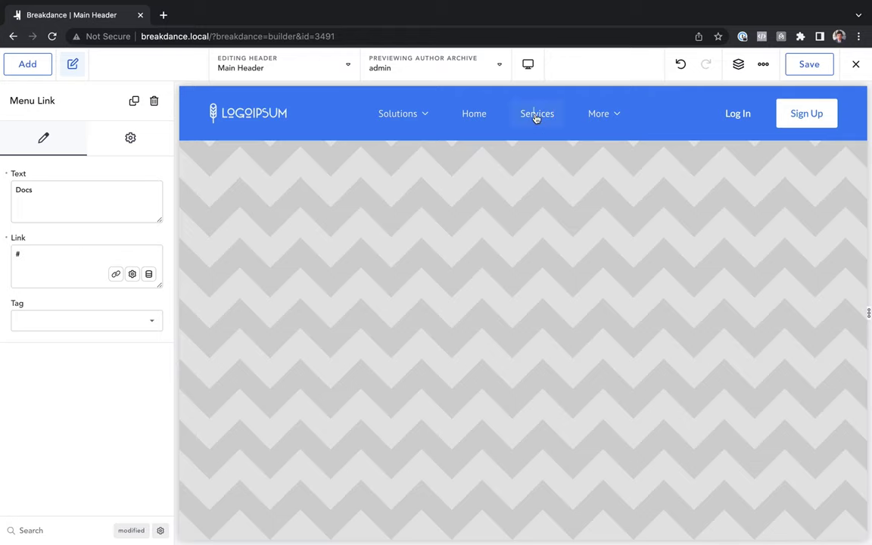
pyautogui.click(115, 273)
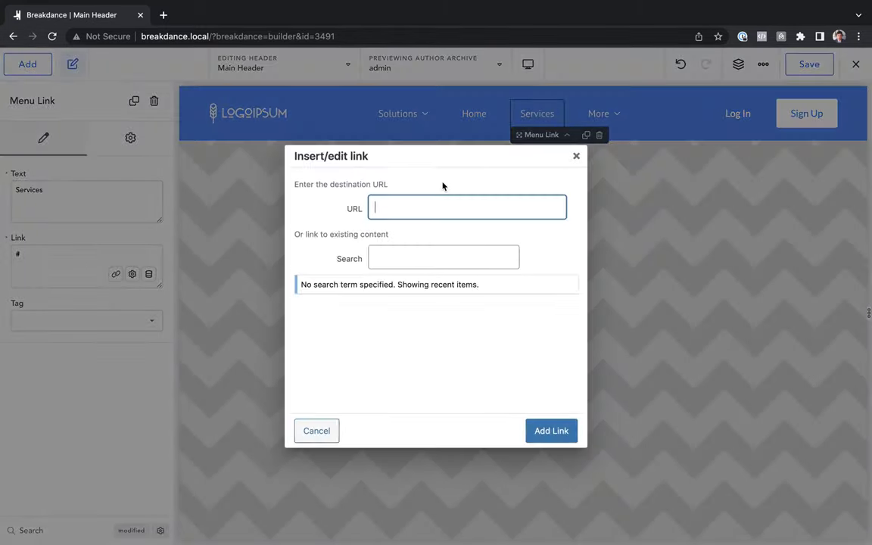
pyautogui.click(396, 251)
pyautogui.write('S')
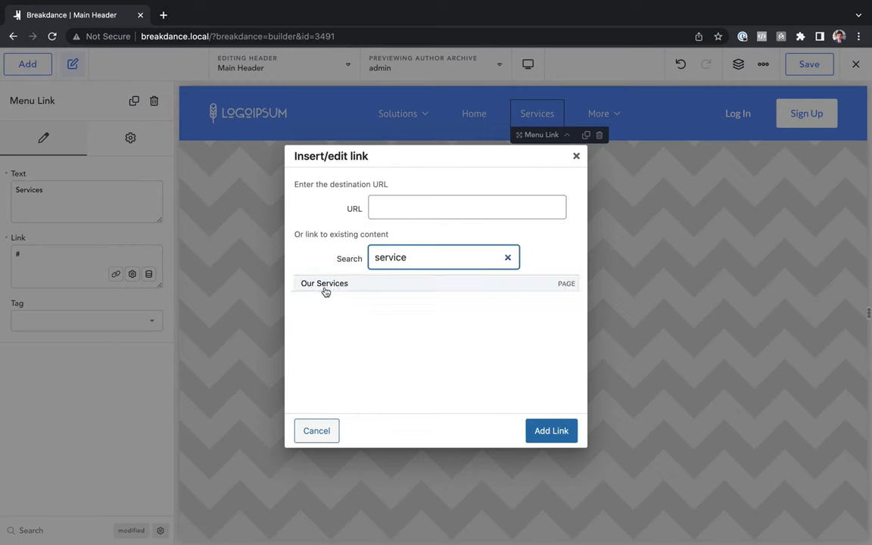
pyautogui.click(322, 292)
pyautogui.click(560, 428)
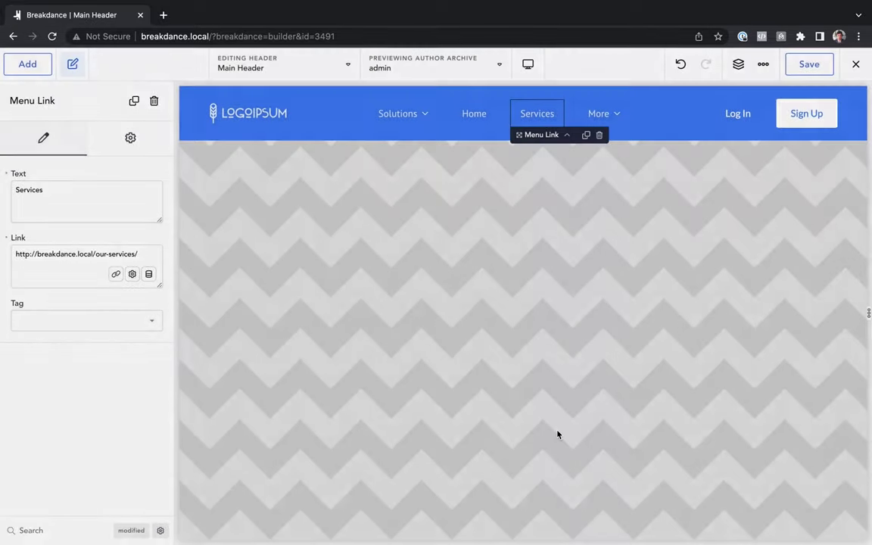
# Delete the Solutions and More dropdown menu items from the header.
pyautogui.click(414, 118)
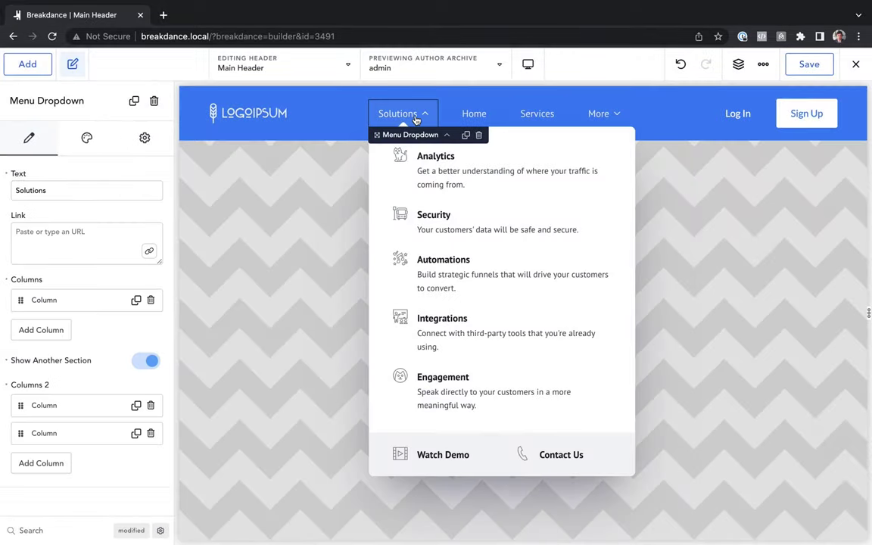
pyautogui.click(479, 135)
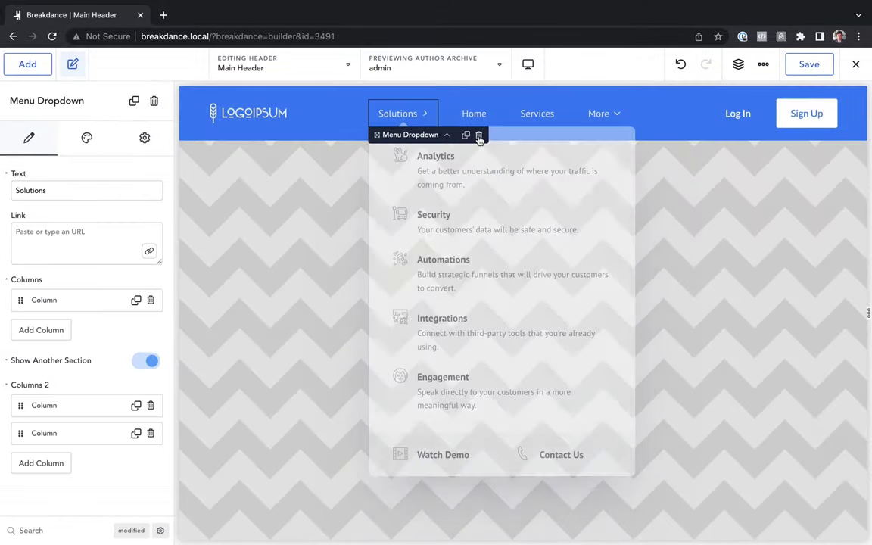
pyautogui.click(562, 115)
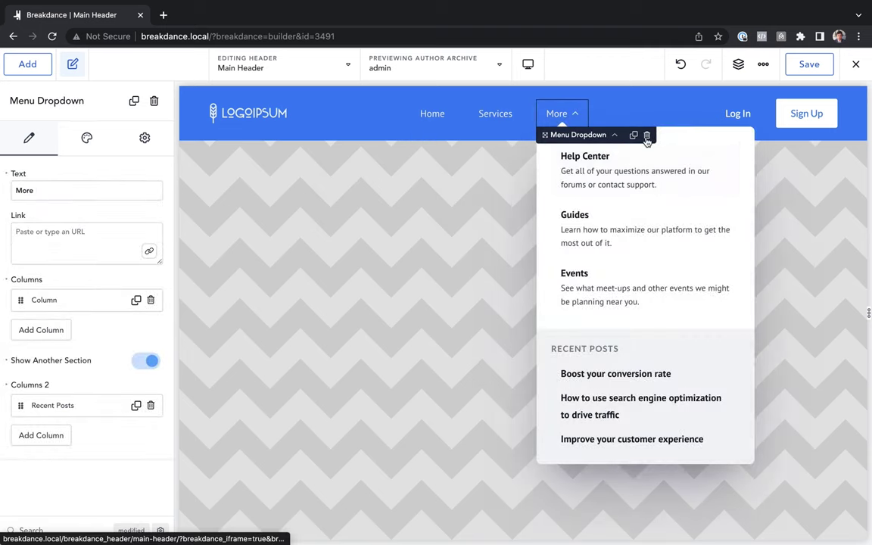
pyautogui.click(647, 135)
pyautogui.click(532, 118)
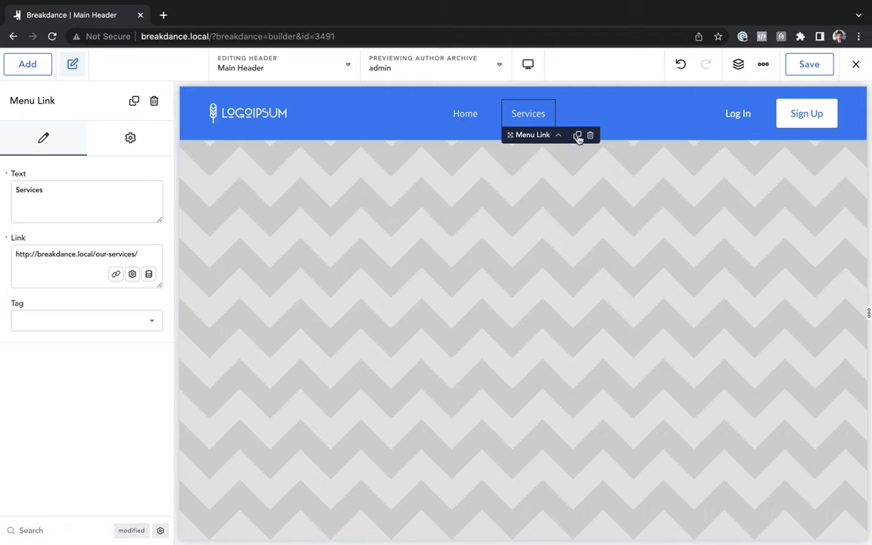
# Duplicate the Services link, rename the copy Contact, and link it to the Contact page.
pyautogui.click(578, 136)
pyautogui.doubleClick(564, 115)
pyautogui.write('Contact')
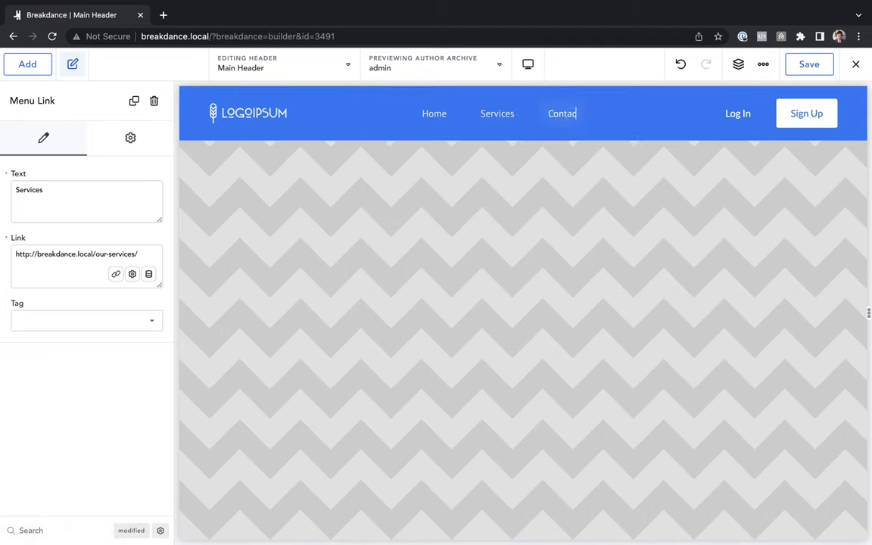
pyautogui.click(115, 275)
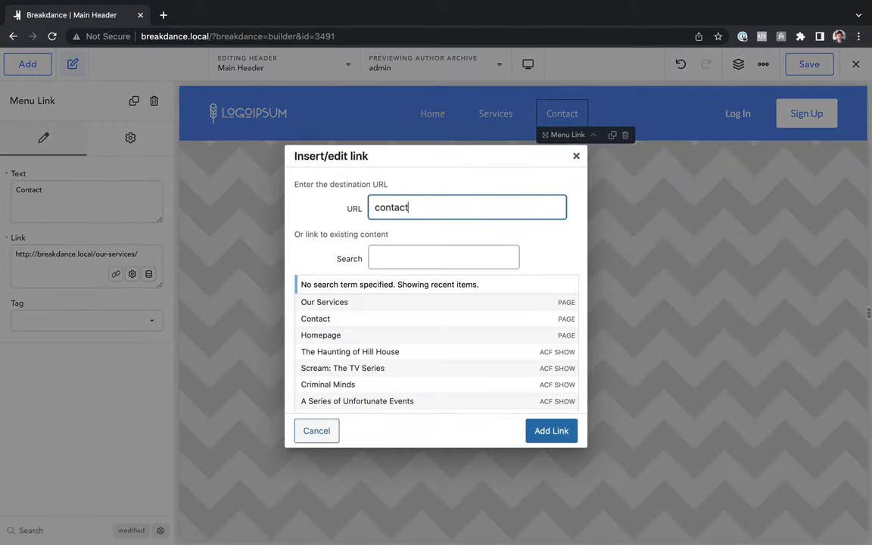
pyautogui.write('contact')
pyautogui.doubleClick(411, 209)
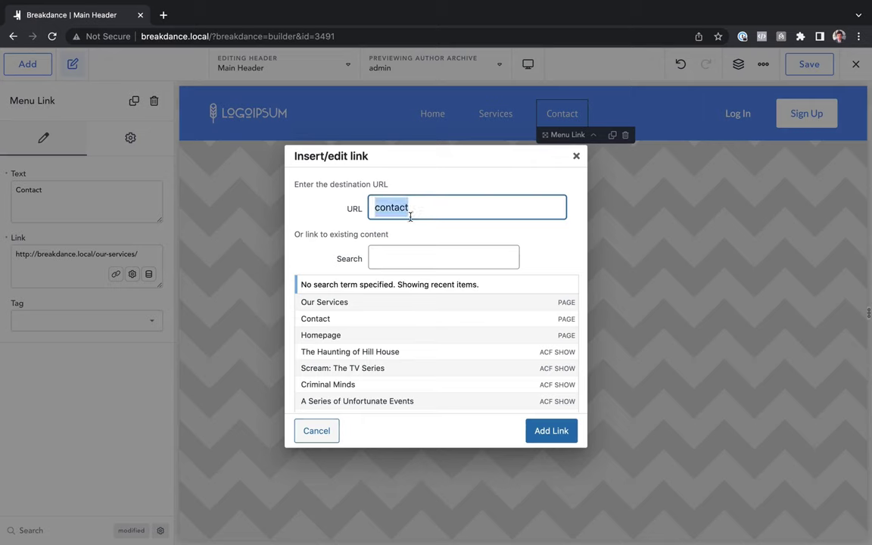
pyautogui.press('BackSpace')
pyautogui.click(408, 256)
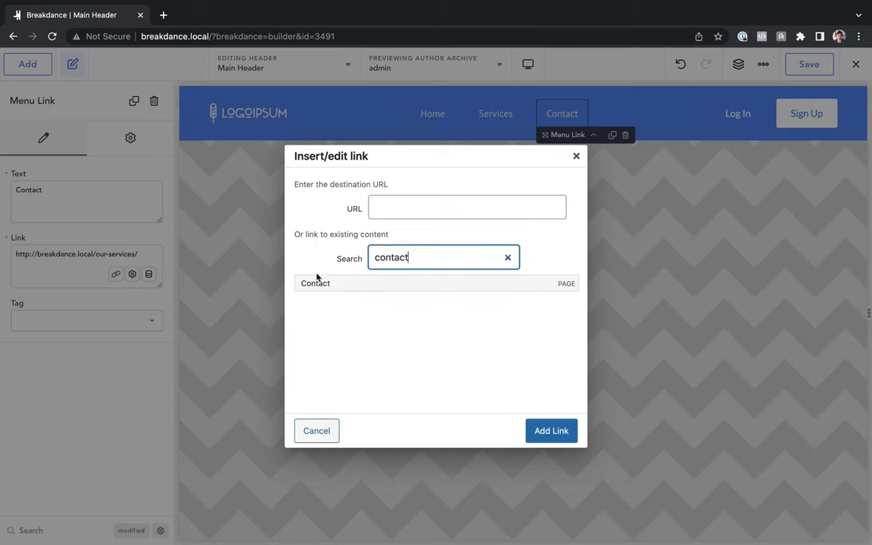
pyautogui.click(316, 290)
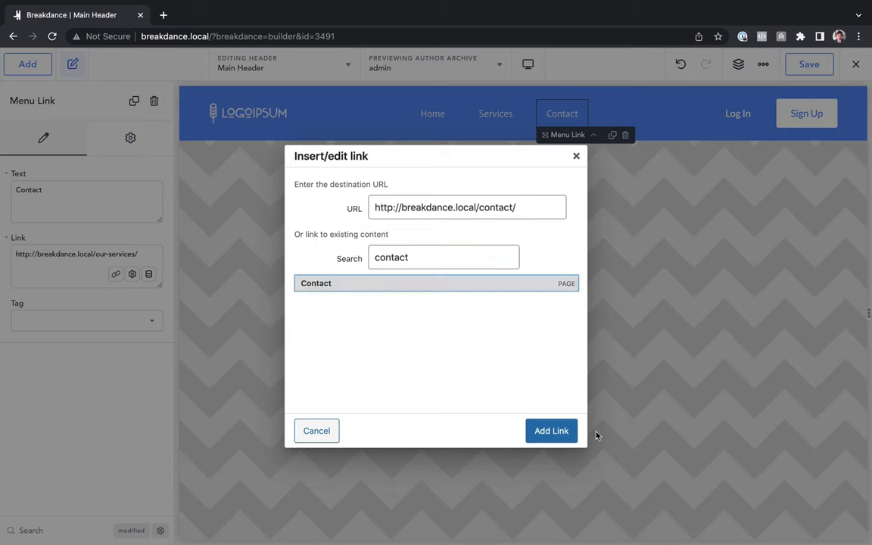
pyautogui.click(559, 431)
pyautogui.click(628, 115)
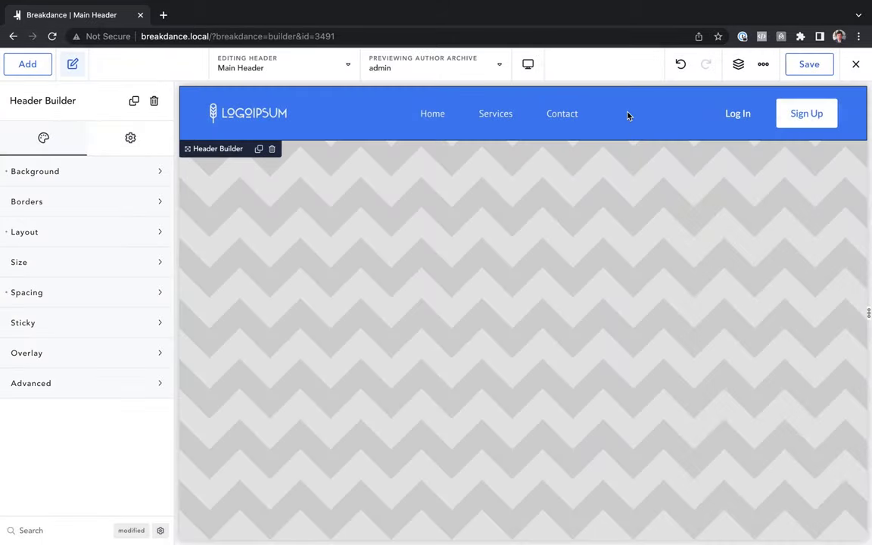
# Save the header and exit the builder to the WordPress admin.
pyautogui.click(807, 63)
pyautogui.click(857, 67)
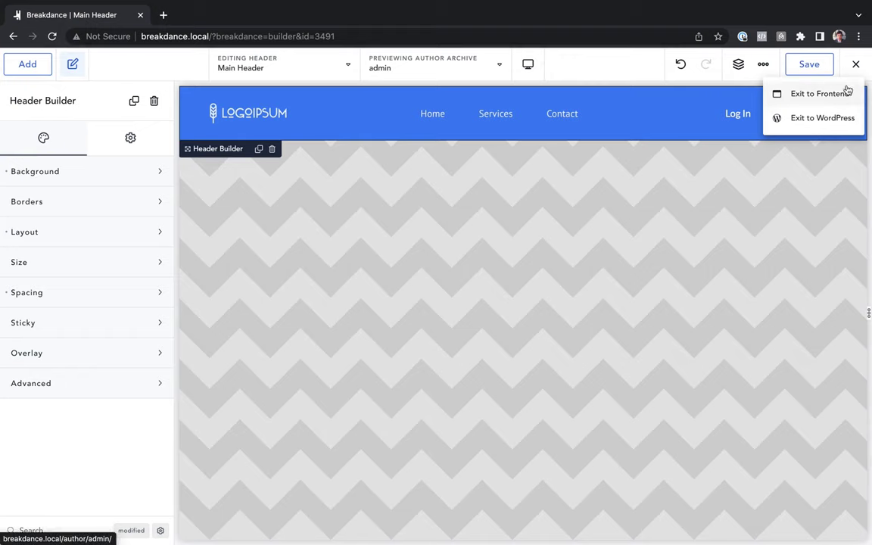
pyautogui.click(823, 119)
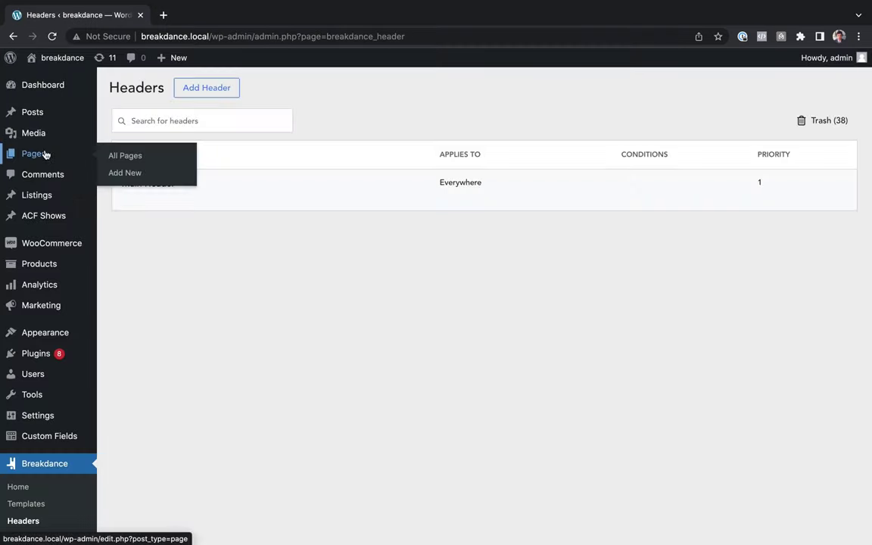
# View the Homepage on the live site from the All Pages list.
pyautogui.click(45, 154)
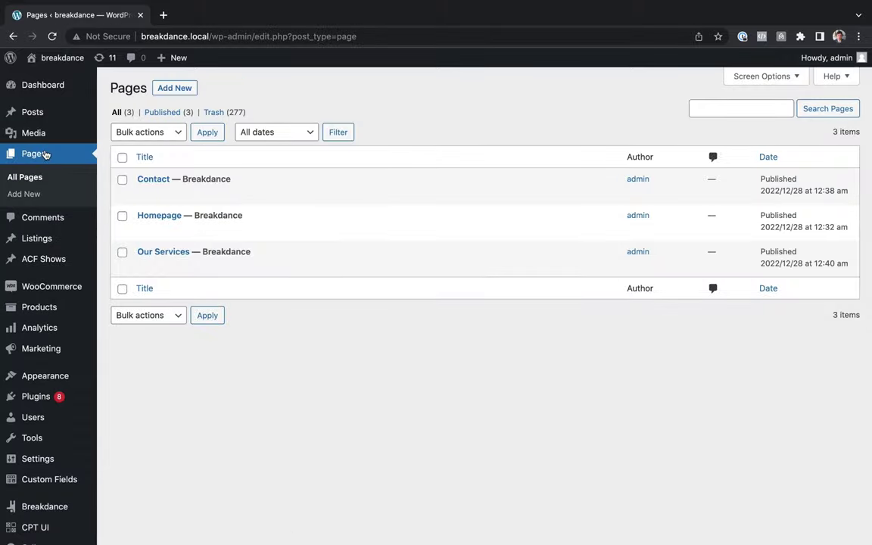
pyautogui.click(239, 230)
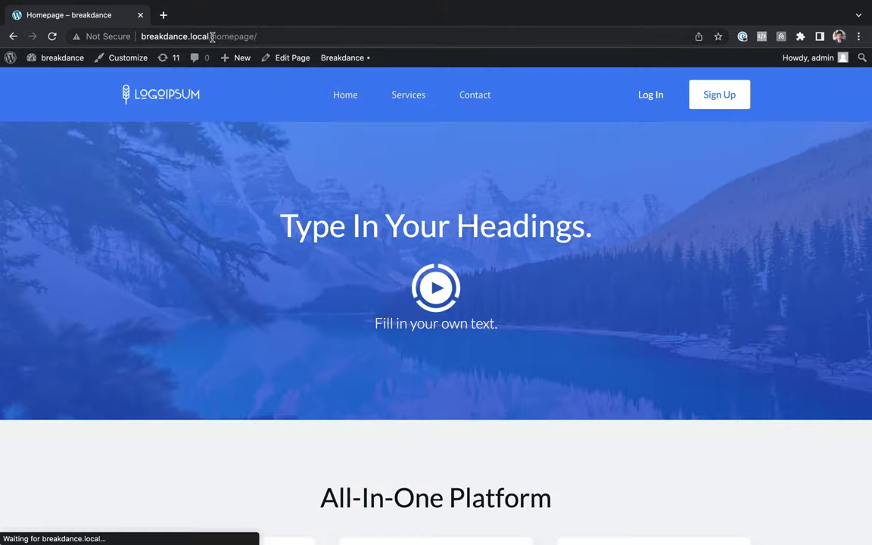
pyautogui.moveTo(212, 36); pyautogui.dragTo(311, 35)
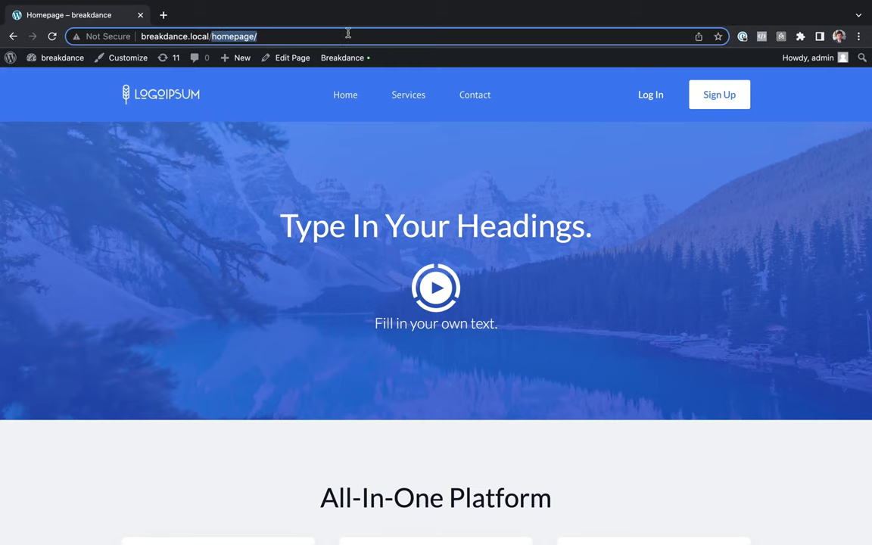
# Set Reading Settings to show the static Homepage page as the front page, and save.
pyautogui.moveTo(71, 61)
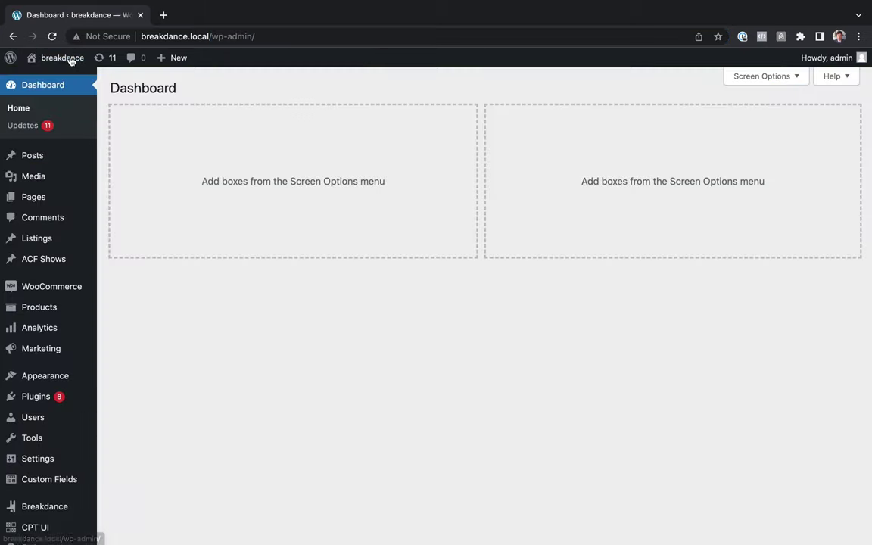
pyautogui.scroll(-1, 66, 464)
pyautogui.moveTo(66, 481)
pyautogui.moveTo(58, 439)
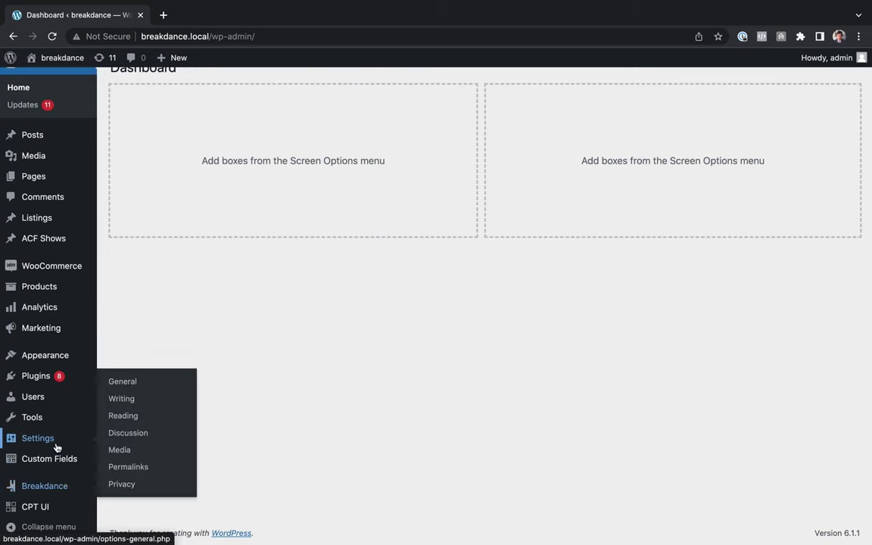
pyautogui.click(132, 417)
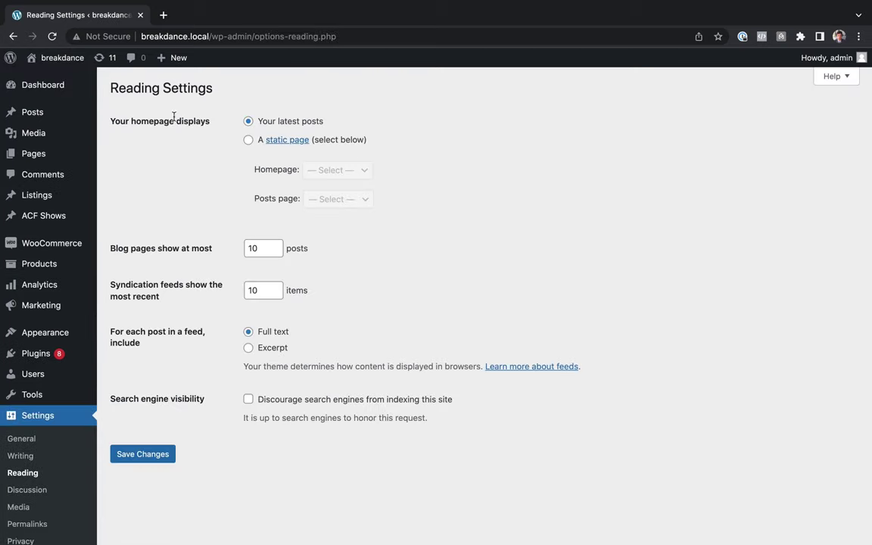
pyautogui.click(249, 141)
pyautogui.click(324, 173)
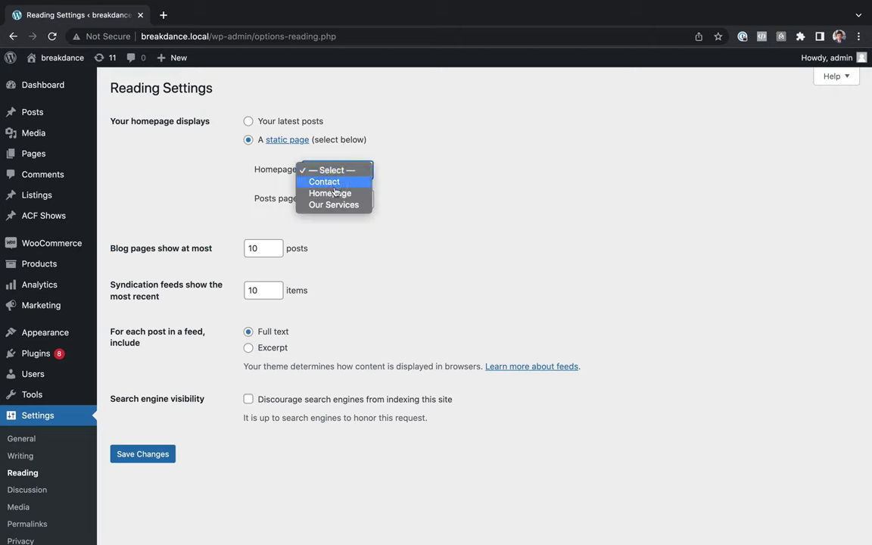
pyautogui.click(330, 194)
pyautogui.click(144, 455)
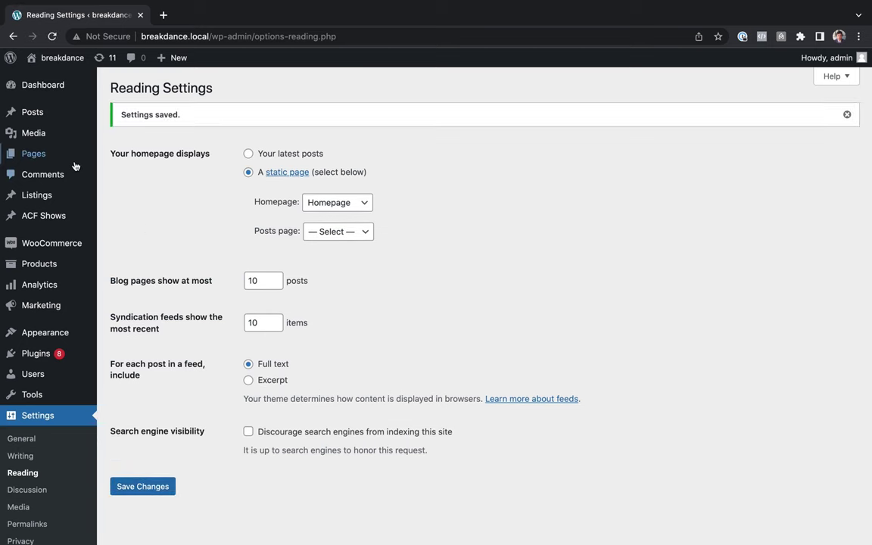
pyautogui.click(68, 157)
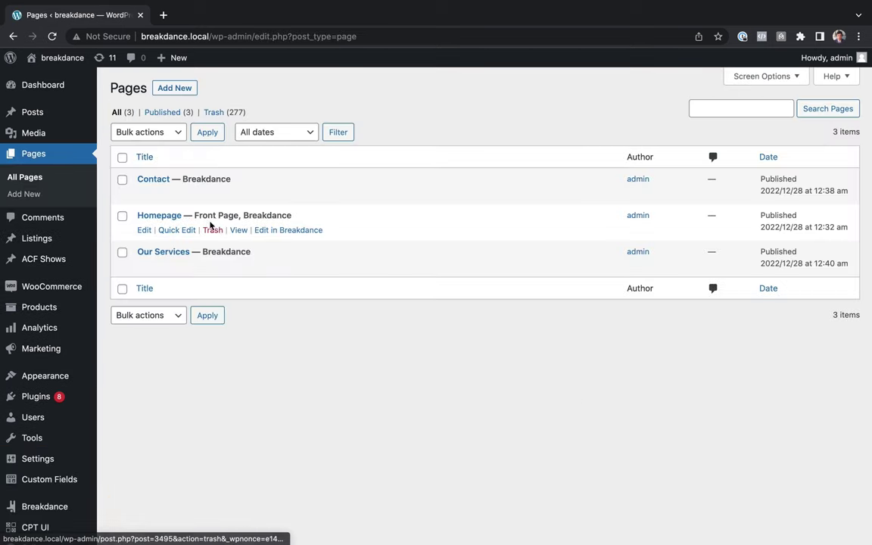
# View the live Homepage, then browse the Our Services and Contact pages via the menu.
pyautogui.click(239, 231)
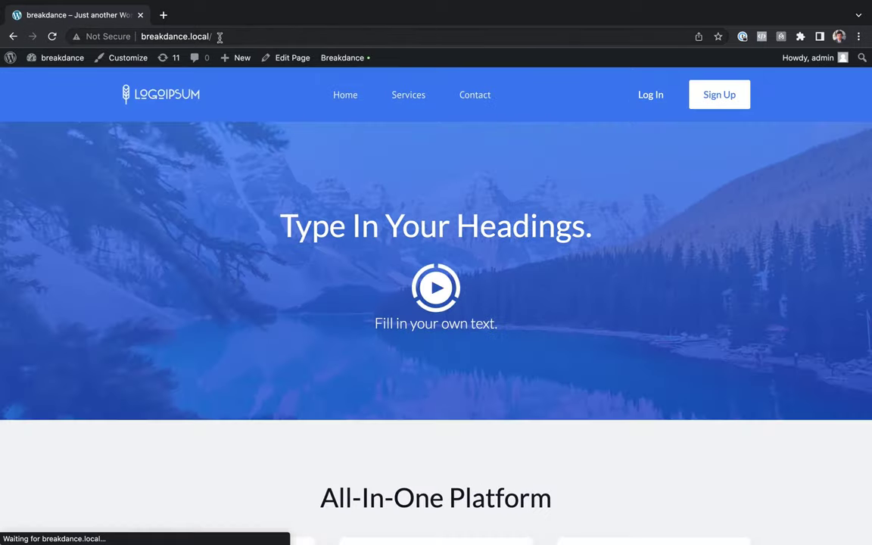
pyautogui.click(218, 35)
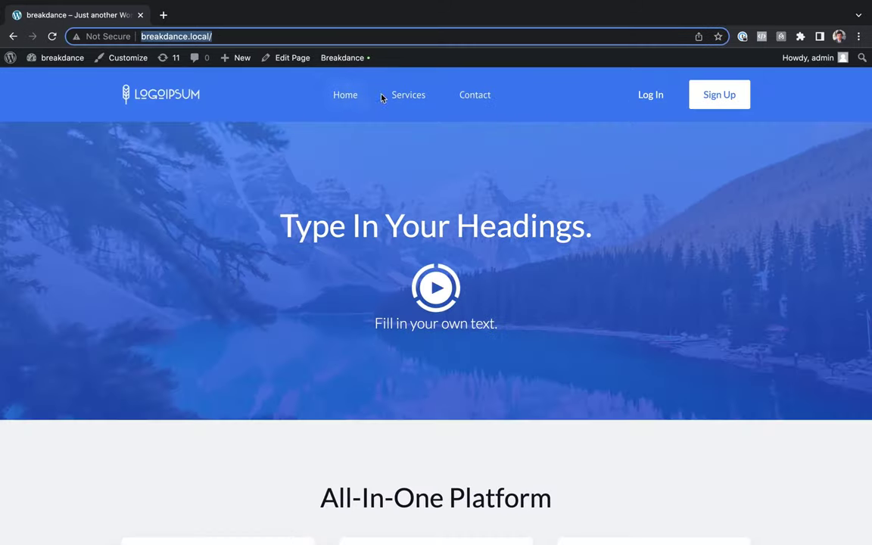
pyautogui.click(406, 99)
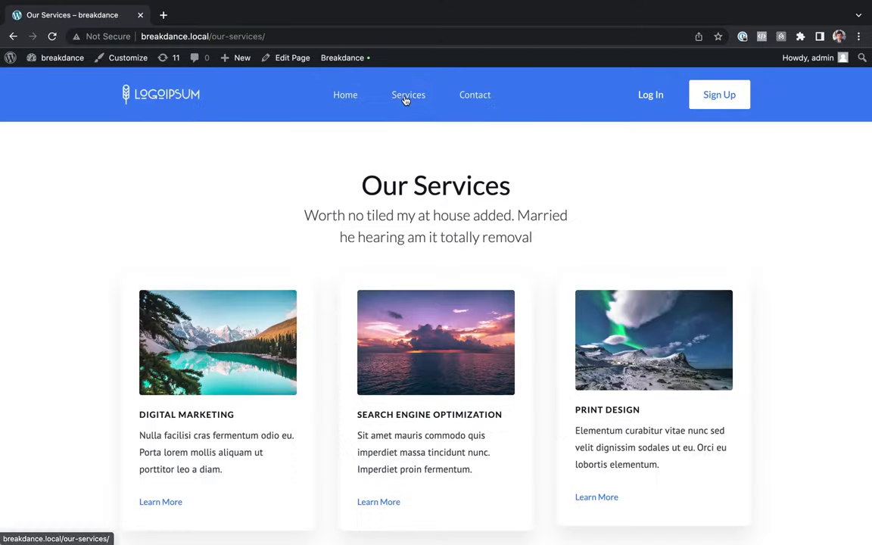
pyautogui.click(480, 106)
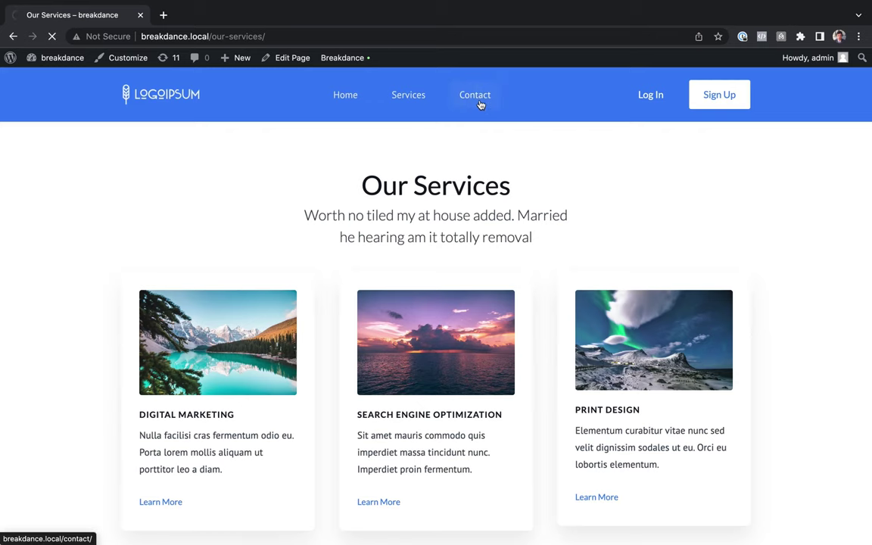
pyautogui.scroll(-6, 485, 222)
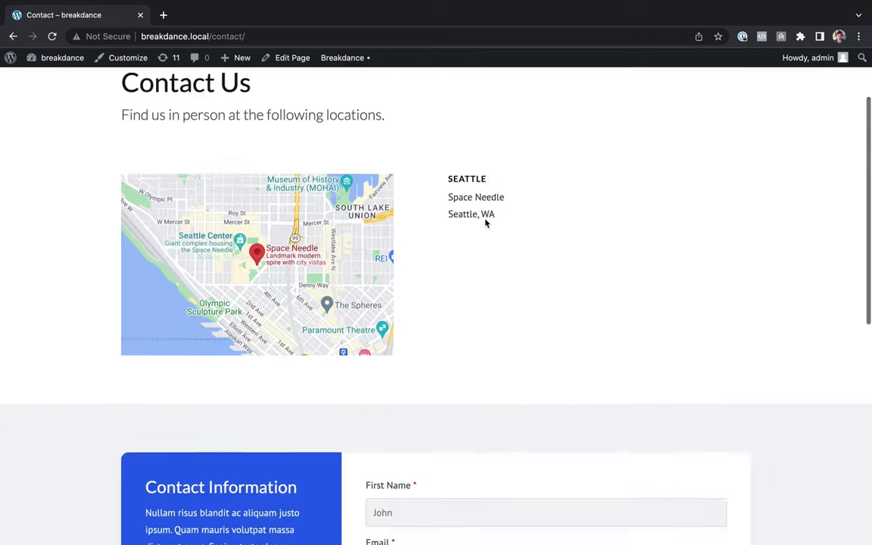
pyautogui.scroll(10, 486, 222)
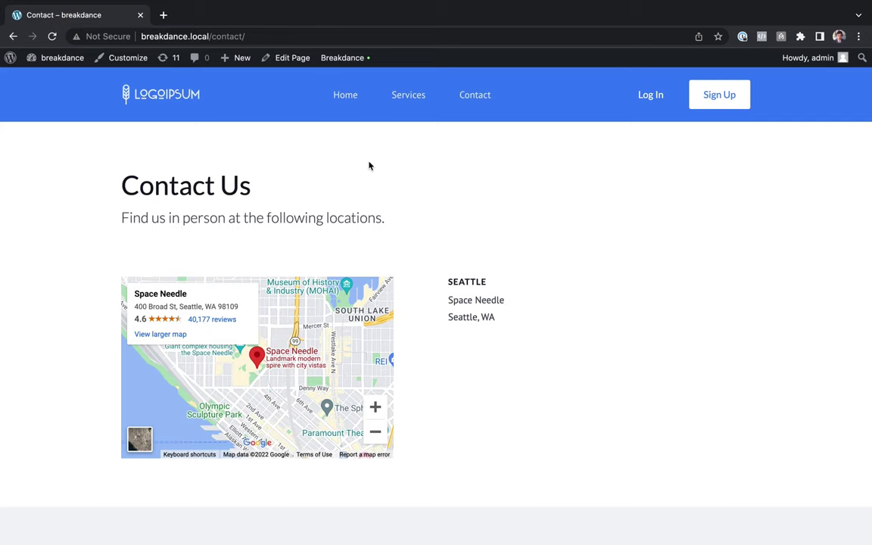
pyautogui.scroll(-6, 369, 165)
pyautogui.scroll(6, 369, 162)
pyautogui.moveTo(350, 63)
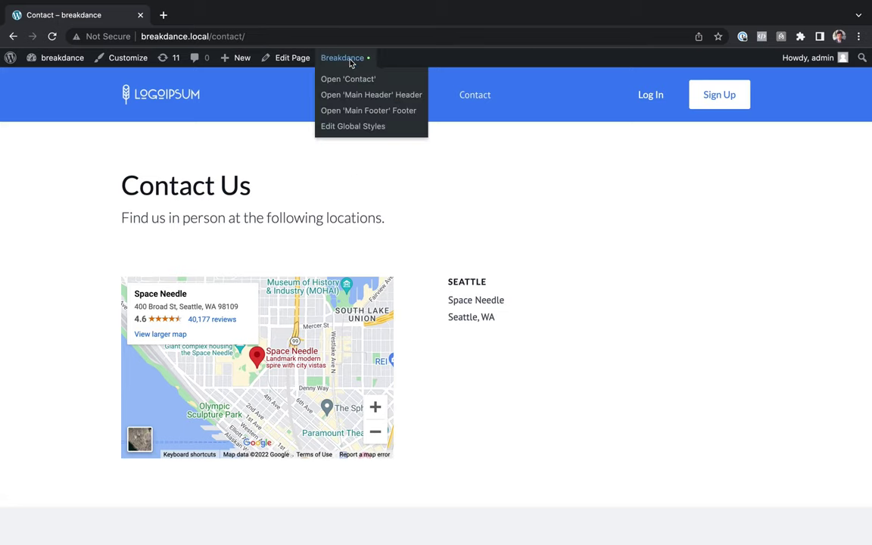
# Open the site-wide Global Styles with the Home page previewed and show the Colors settings.
pyautogui.click(349, 127)
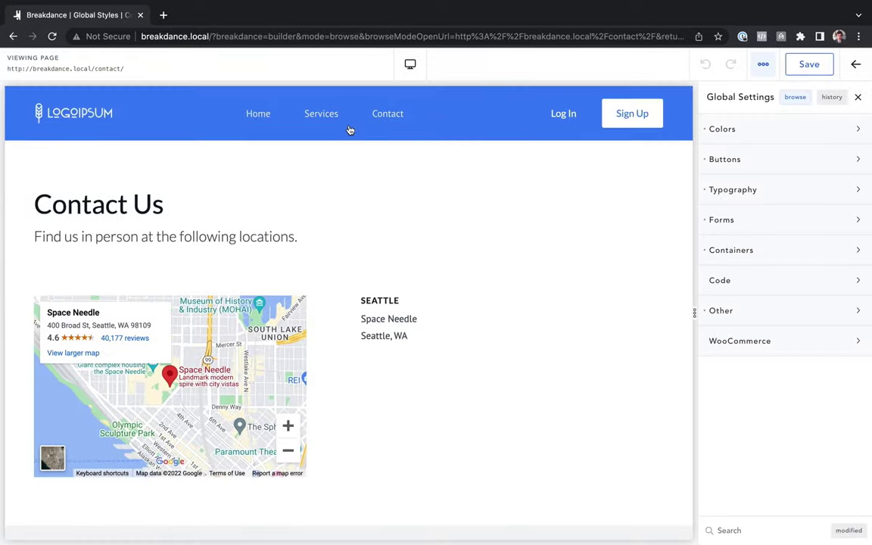
pyautogui.click(263, 115)
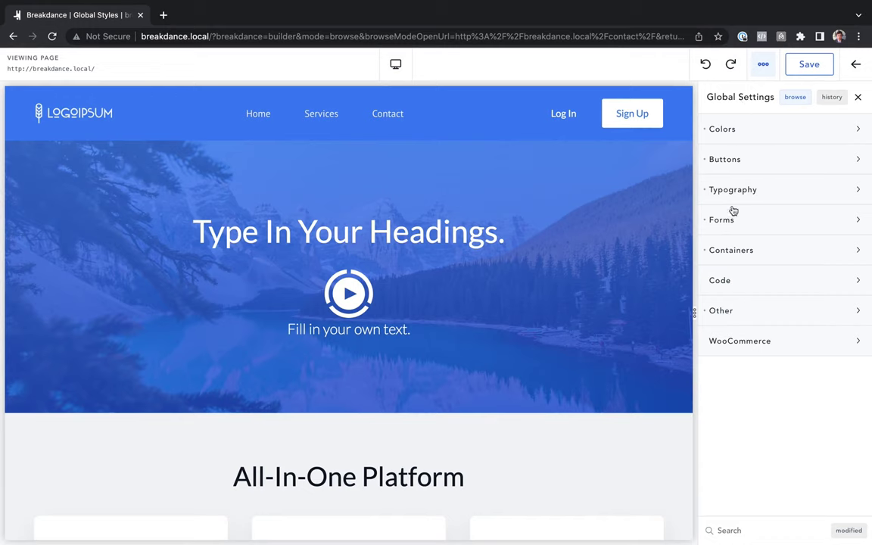
pyautogui.click(750, 142)
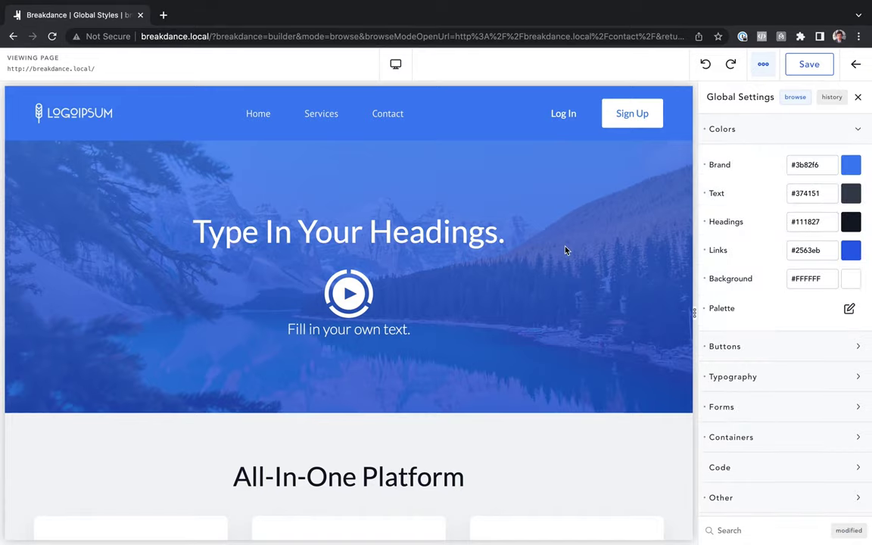
pyautogui.scroll(-15, 564, 250)
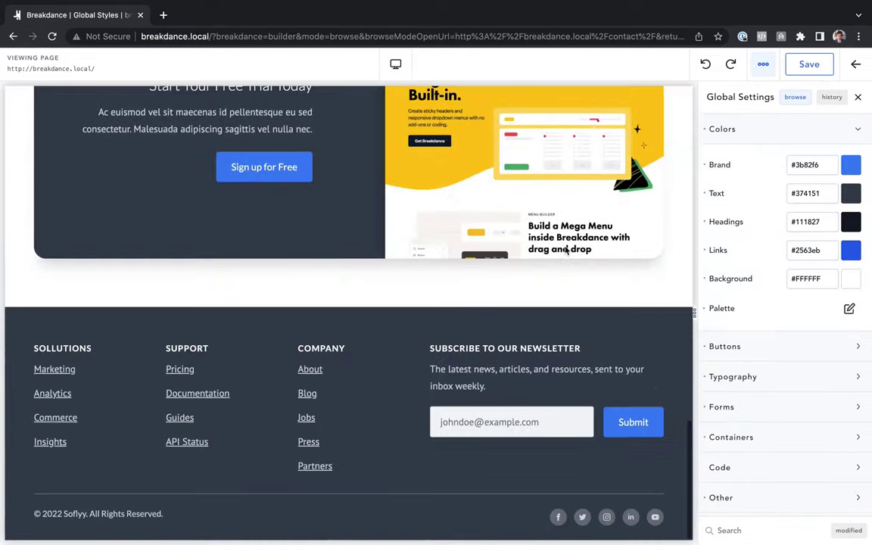
pyautogui.scroll(12, 565, 251)
pyautogui.scroll(4, 565, 251)
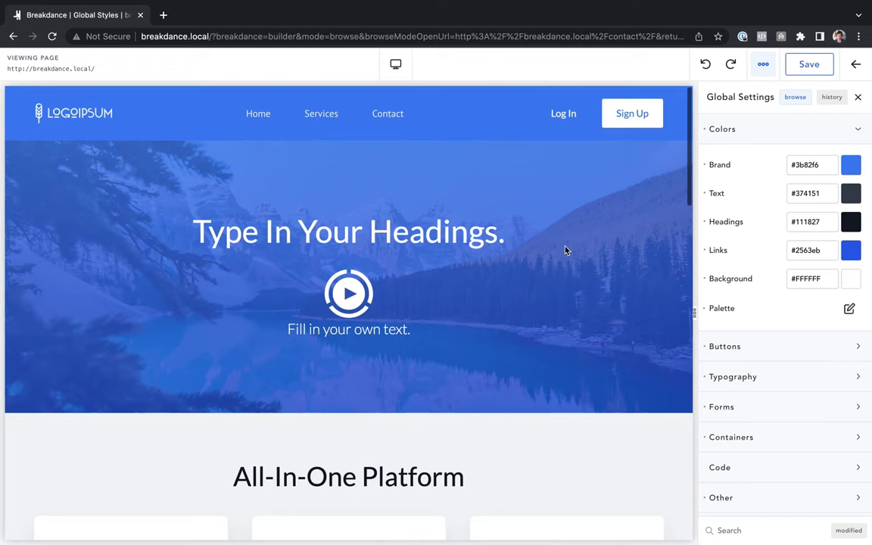
# Shift the Brand colour to purple #8C3BF6 and the Links colour to purple #7A25EB.
pyautogui.click(852, 164)
pyautogui.moveTo(814, 291); pyautogui.dragTo(827, 293)
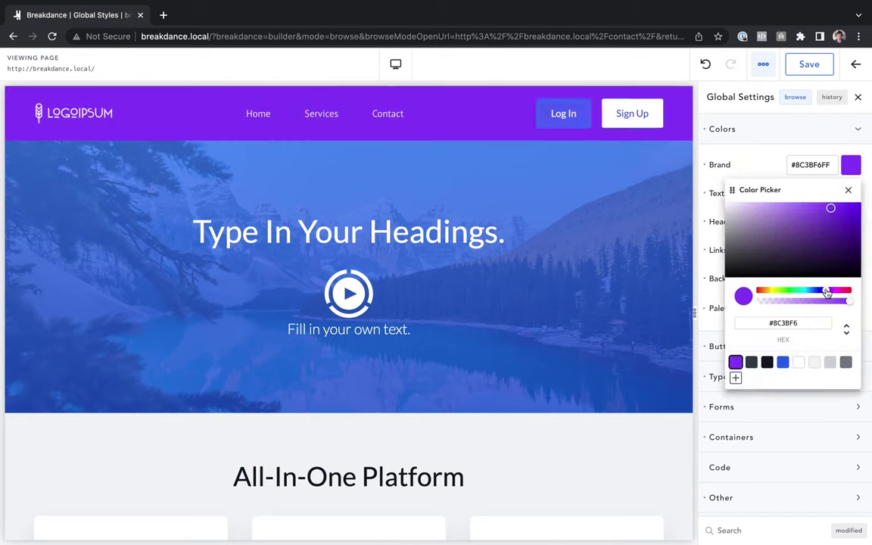
pyautogui.click(851, 165)
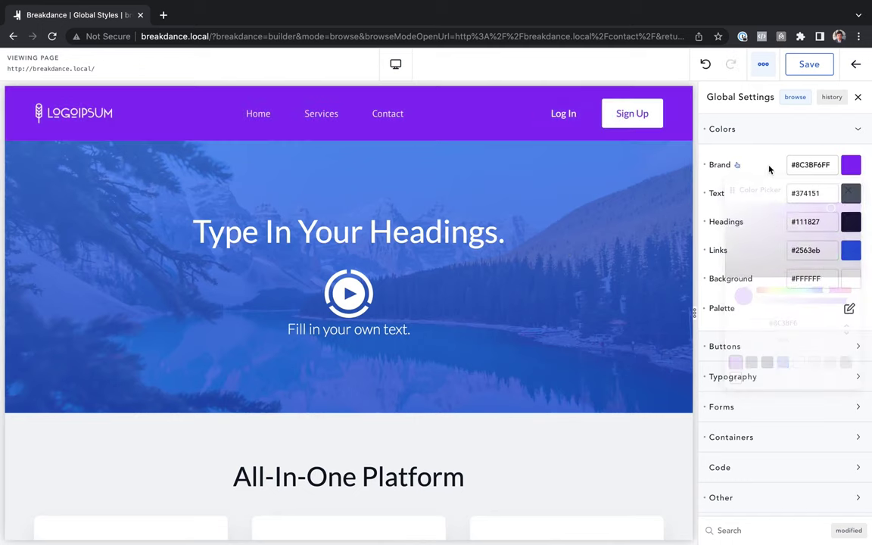
pyautogui.click(852, 251)
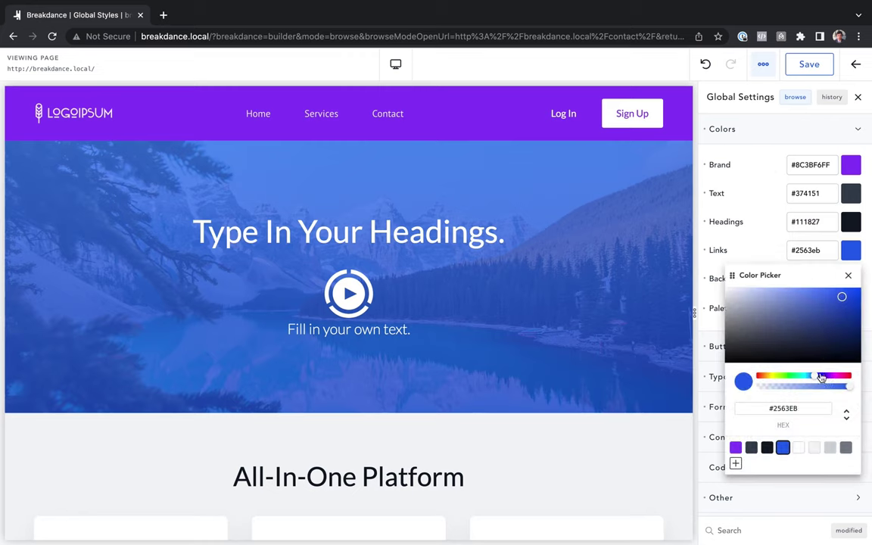
pyautogui.moveTo(827, 375); pyautogui.dragTo(827, 381)
pyautogui.click(705, 250)
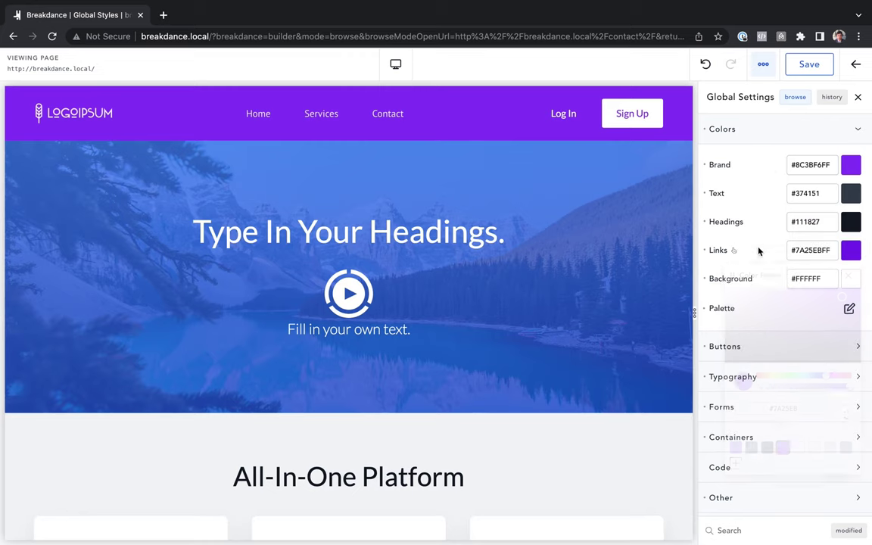
# Check the purple colours across the Home page and the Our Services page preview.
pyautogui.click(849, 310)
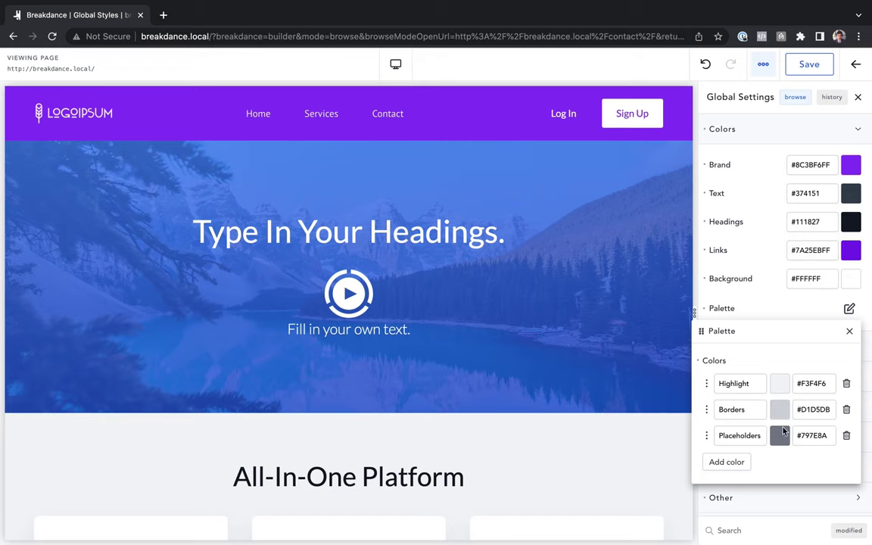
pyautogui.click(849, 333)
pyautogui.scroll(-10, 530, 360)
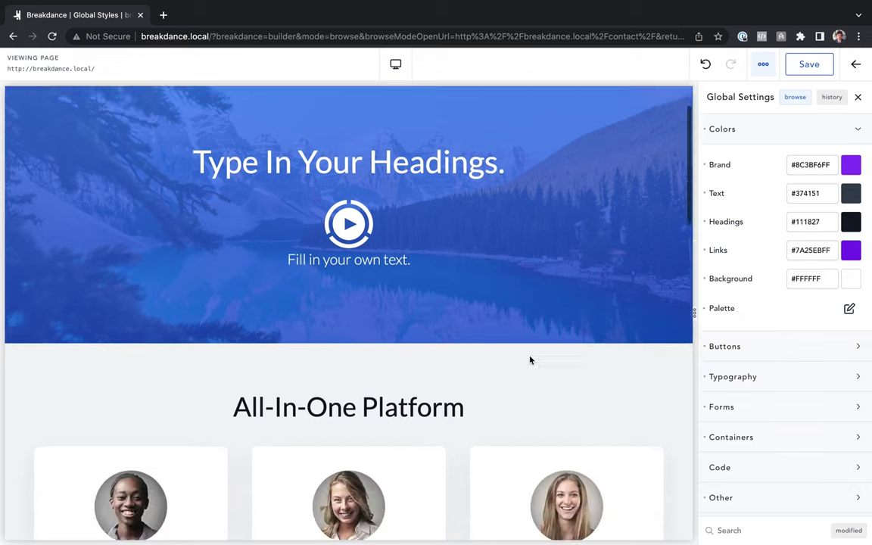
pyautogui.scroll(-10, 530, 360)
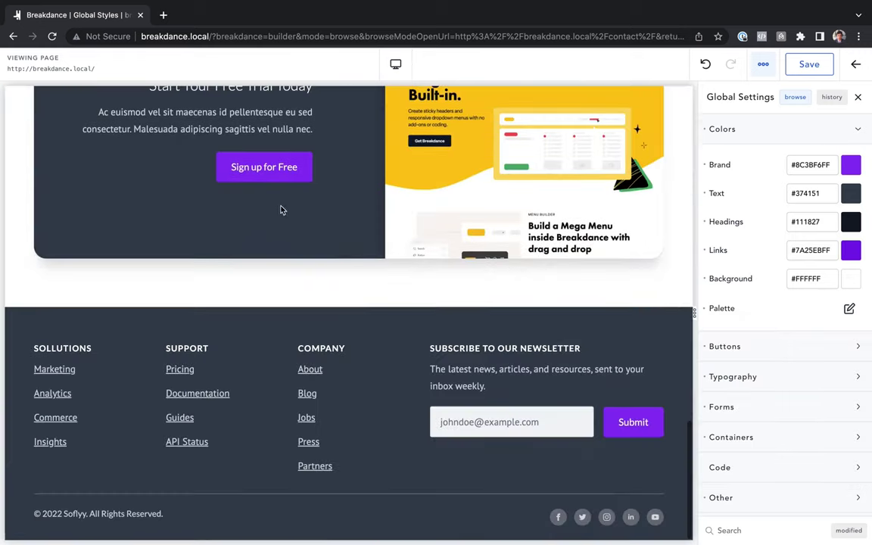
pyautogui.click(286, 165)
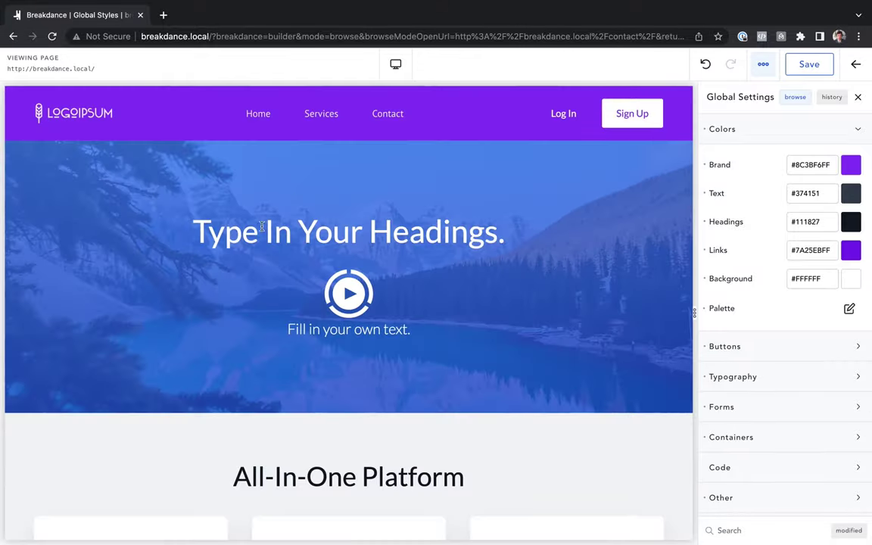
pyautogui.click(316, 115)
pyautogui.scroll(-5, 344, 182)
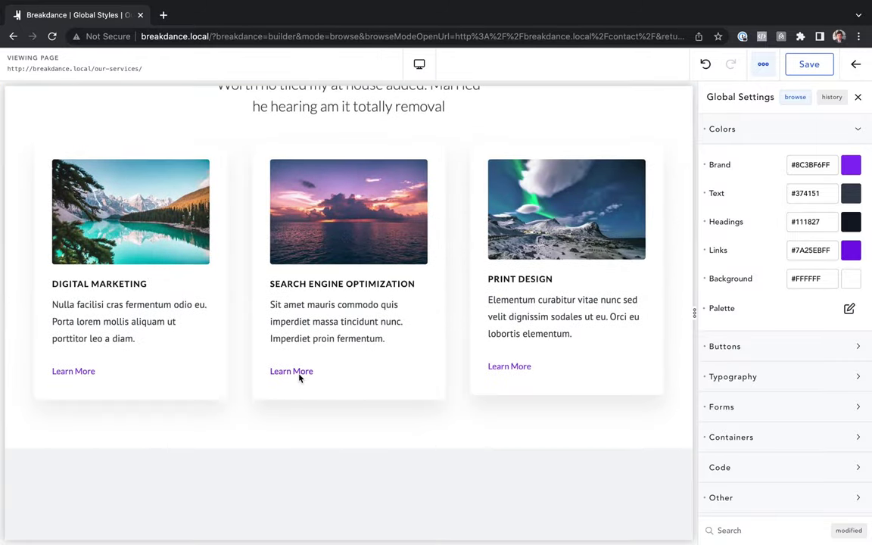
pyautogui.scroll(-10, 402, 366)
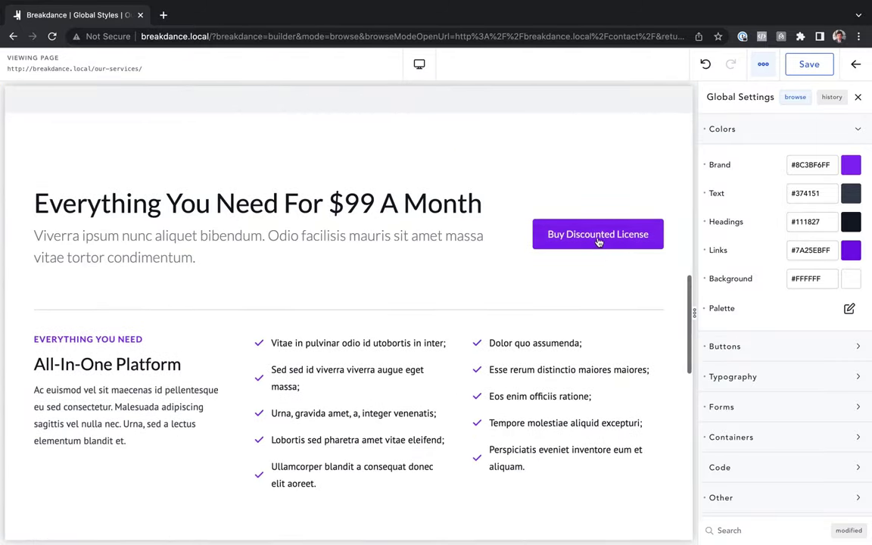
pyautogui.scroll(-4, 570, 270)
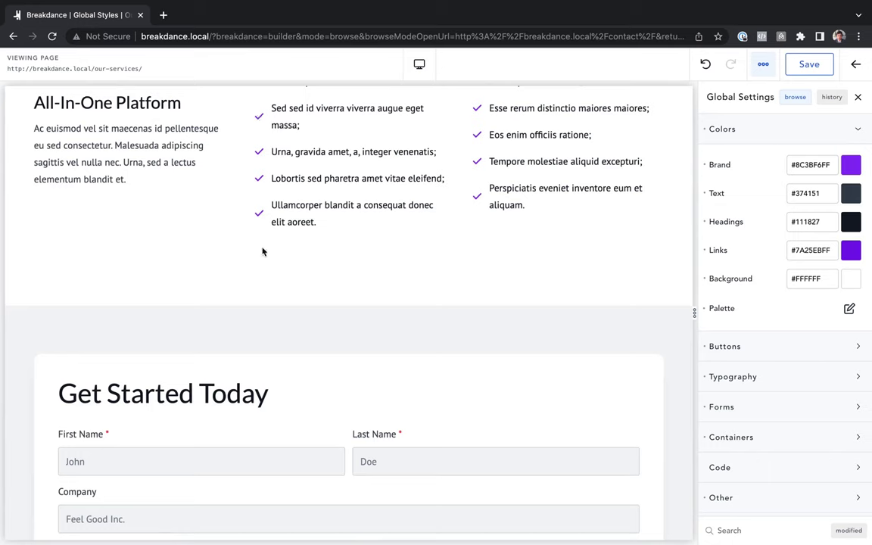
# Change the Brand colour to red #F63B51 and the Links colour to red #EB2554.
pyautogui.click(809, 165)
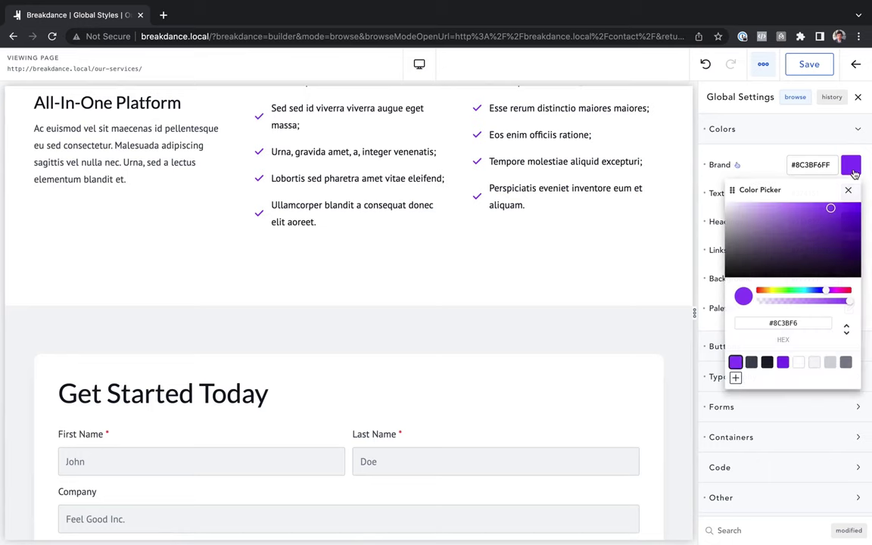
pyautogui.click(846, 291)
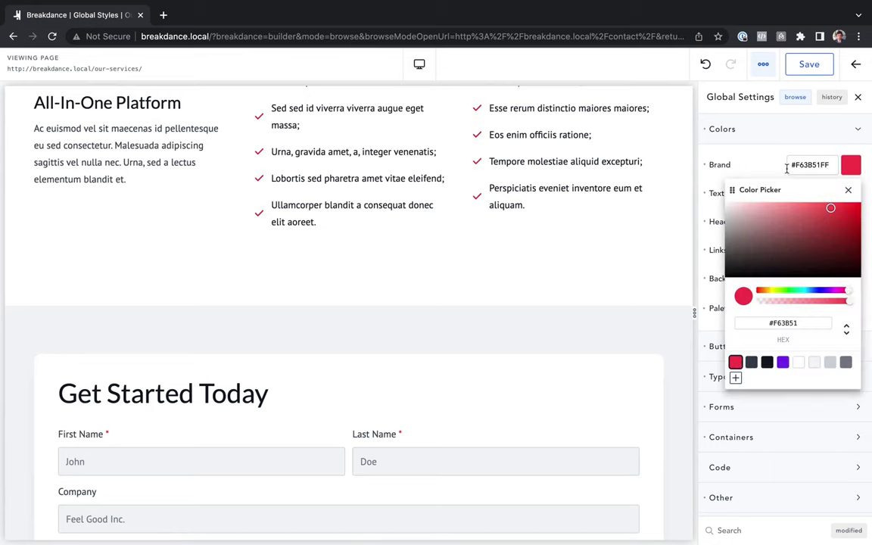
pyautogui.click(693, 142)
pyautogui.click(853, 256)
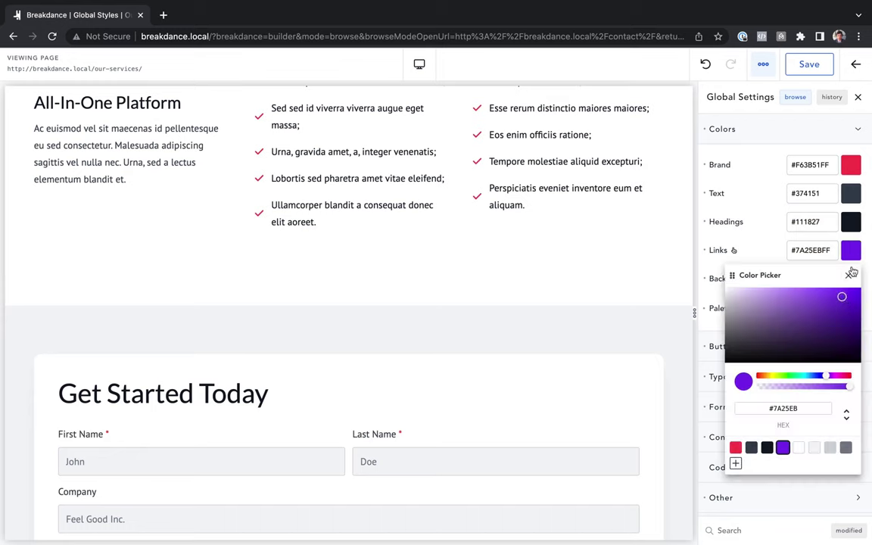
pyautogui.click(848, 377)
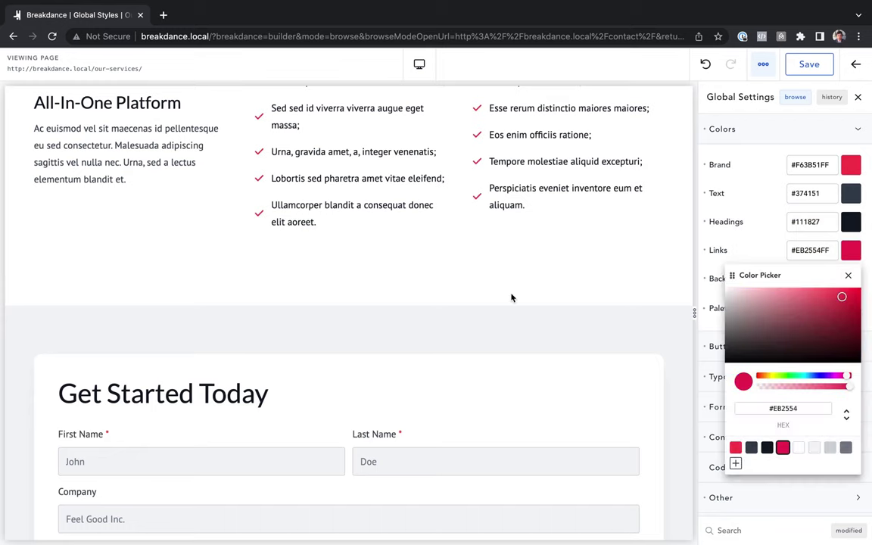
# Preview the red colours on the Services and Contact pages, then save the global colours.
pyautogui.scroll(3, 350, 266)
pyautogui.scroll(-10, 530, 216)
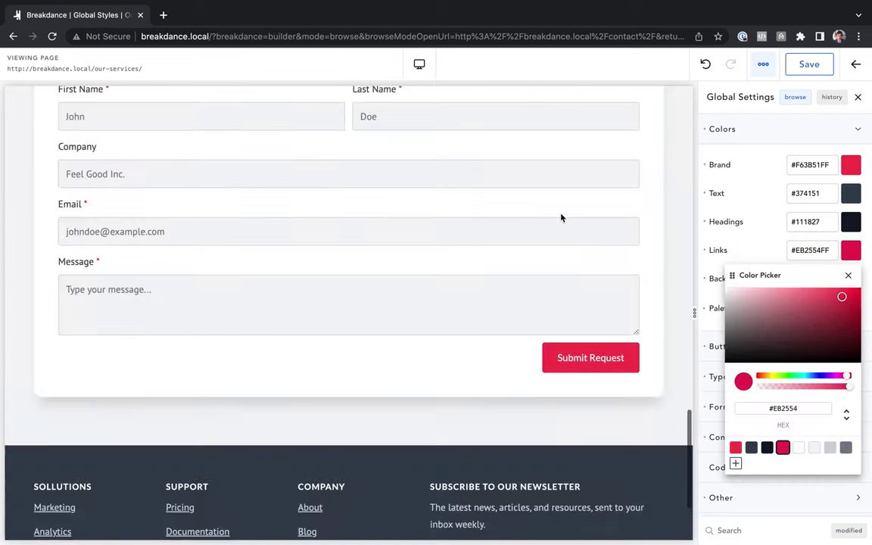
pyautogui.scroll(-2, 450, 366)
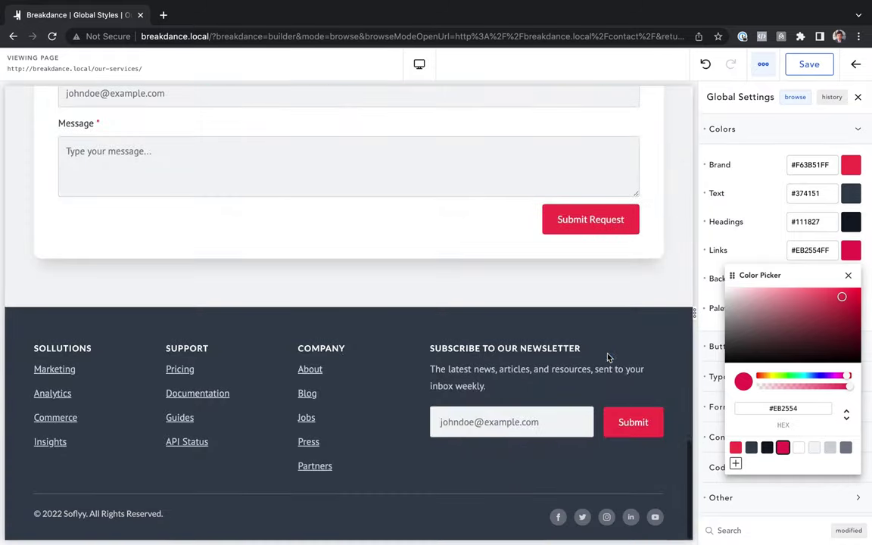
pyautogui.scroll(15, 667, 336)
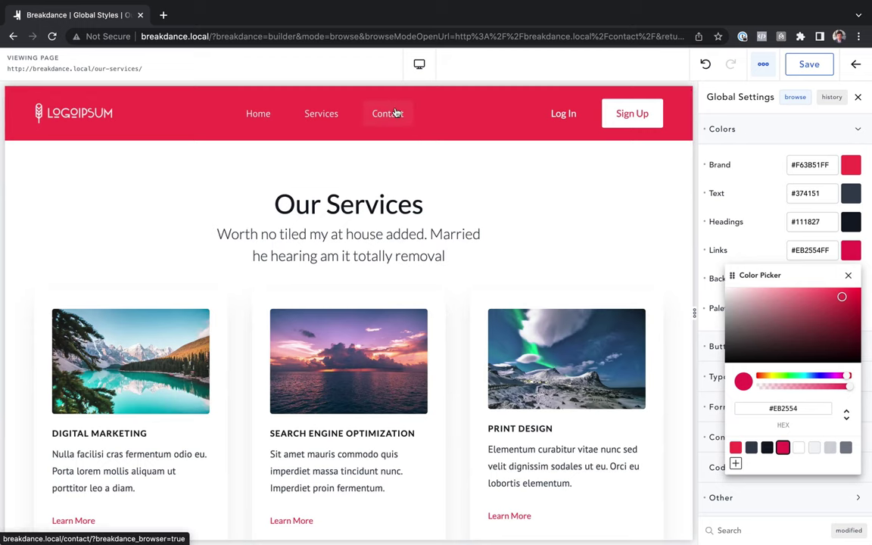
pyautogui.click(395, 113)
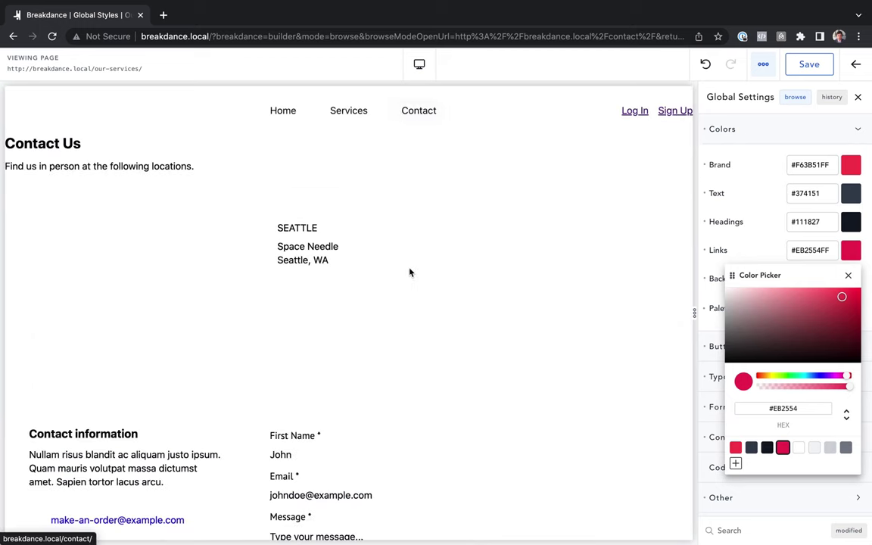
pyautogui.scroll(-6, 418, 301)
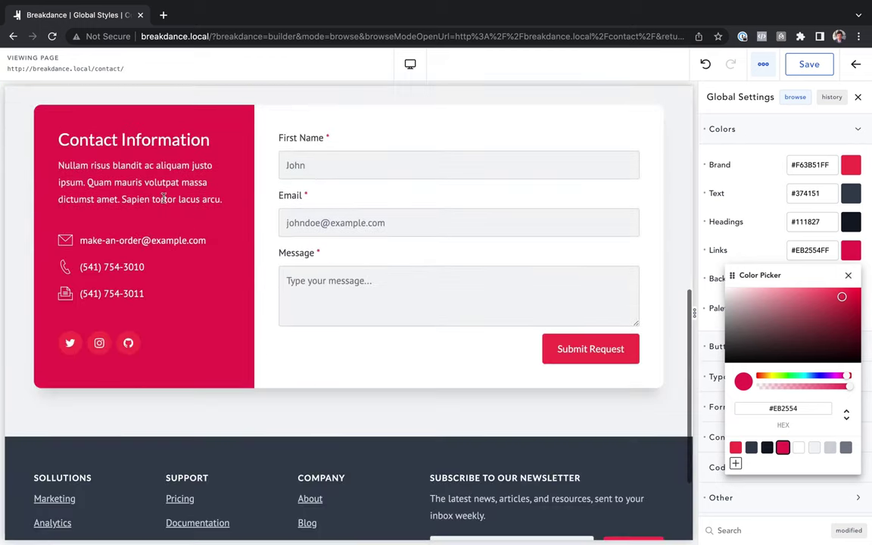
pyautogui.scroll(-2, 224, 392)
pyautogui.scroll(10, 224, 392)
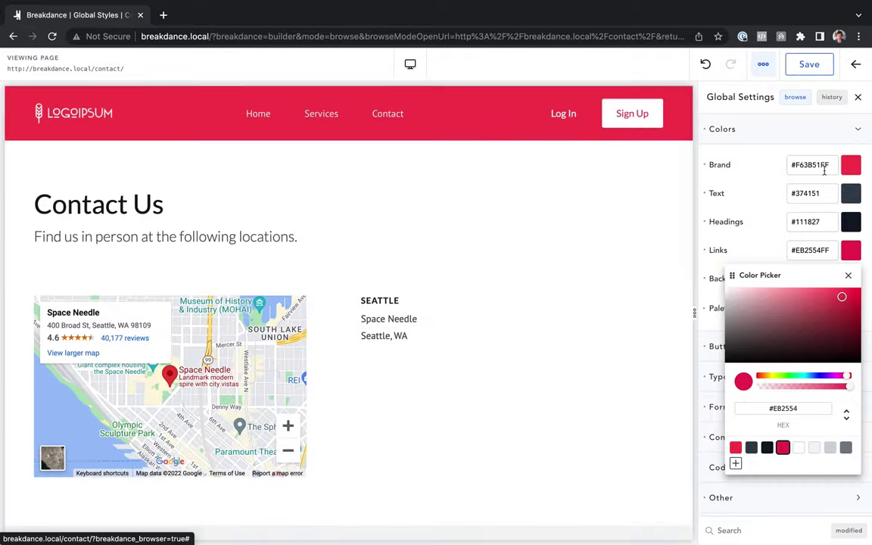
pyautogui.click(812, 66)
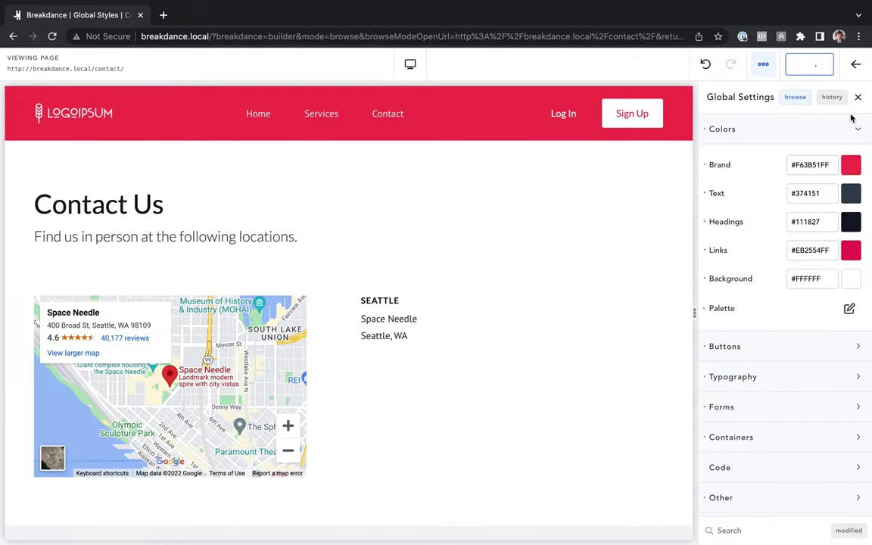
# Exit to the live Contact page, check the live Home page, then open Homepage in Breakdance.
pyautogui.click(854, 66)
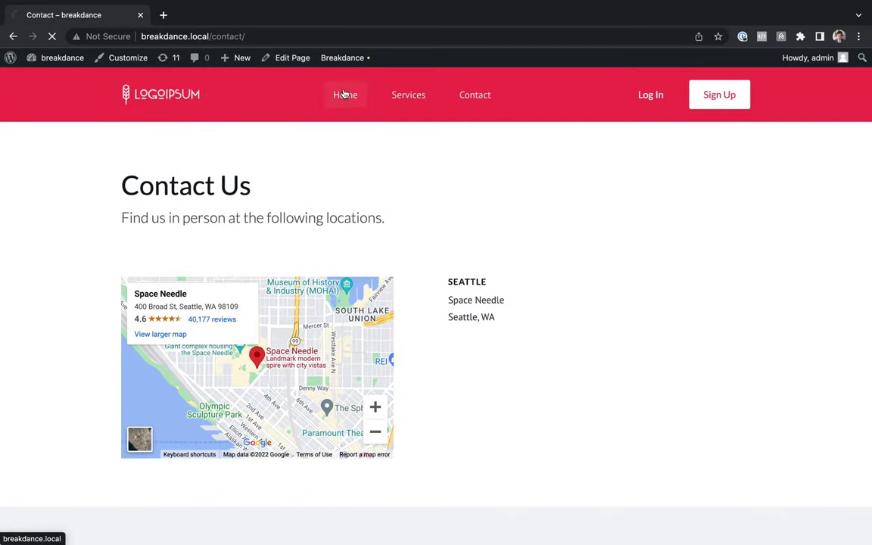
pyautogui.click(345, 93)
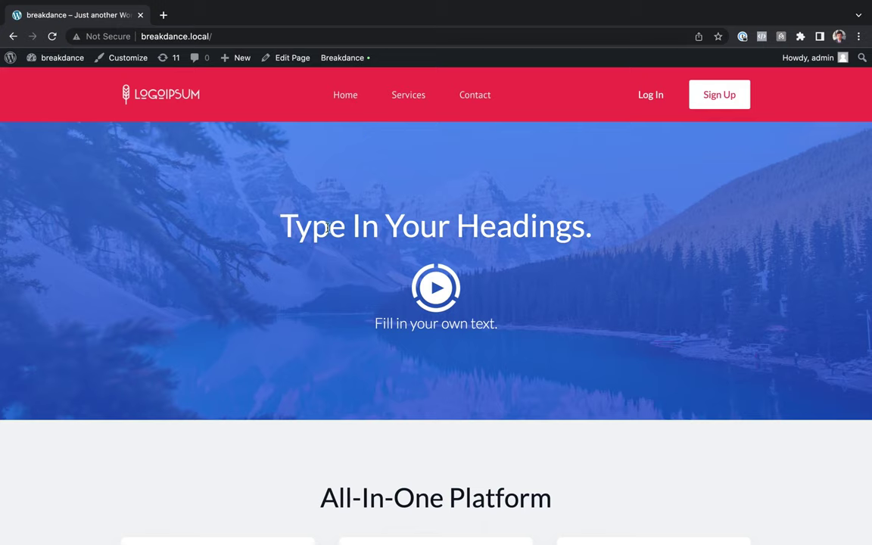
pyautogui.scroll(-20, 322, 212)
pyautogui.scroll(20, 327, 230)
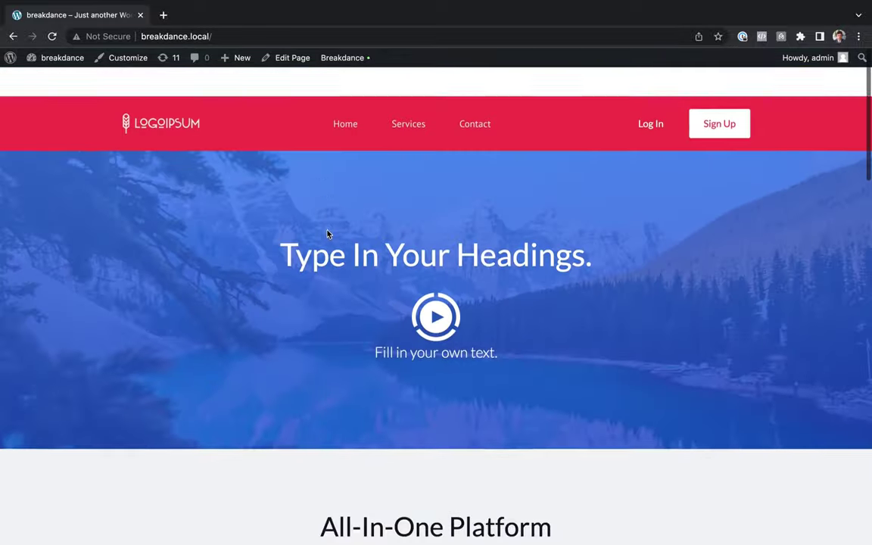
pyautogui.moveTo(326, 58)
pyautogui.click(353, 80)
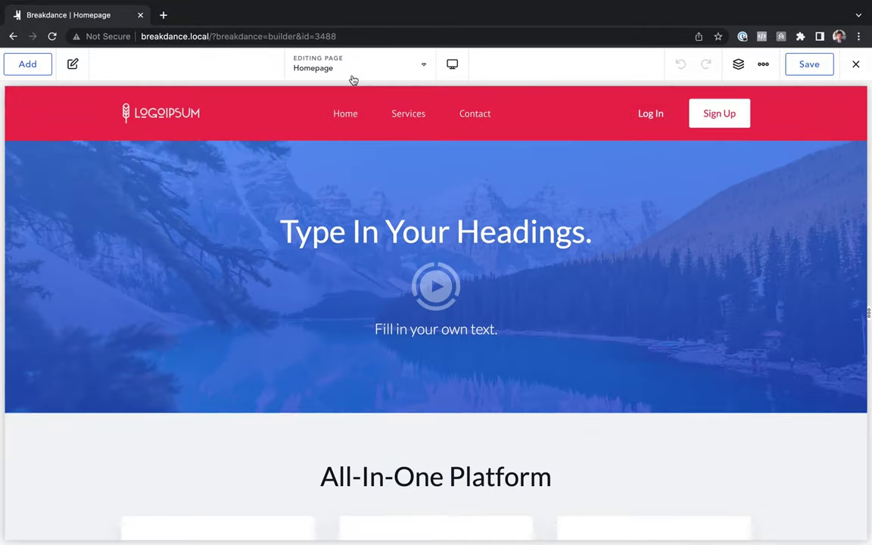
pyautogui.click(399, 170)
pyautogui.click(62, 206)
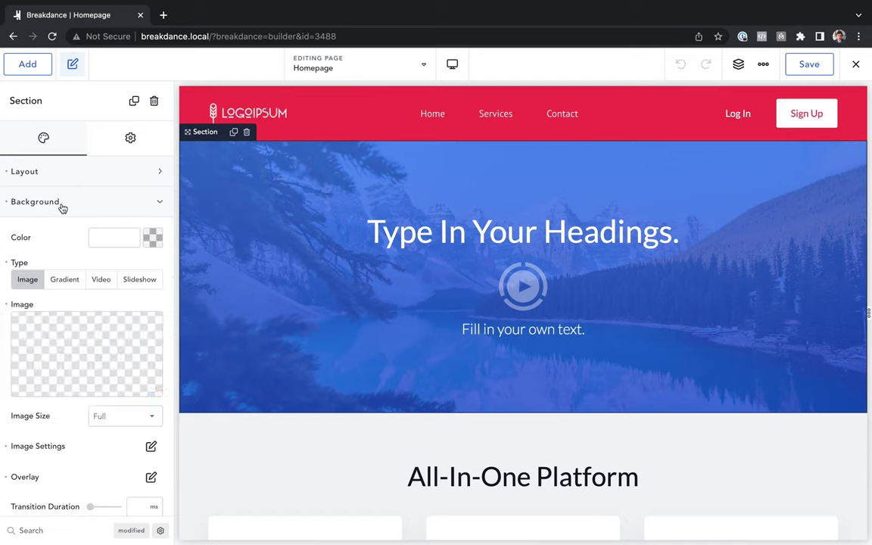
pyautogui.click(66, 203)
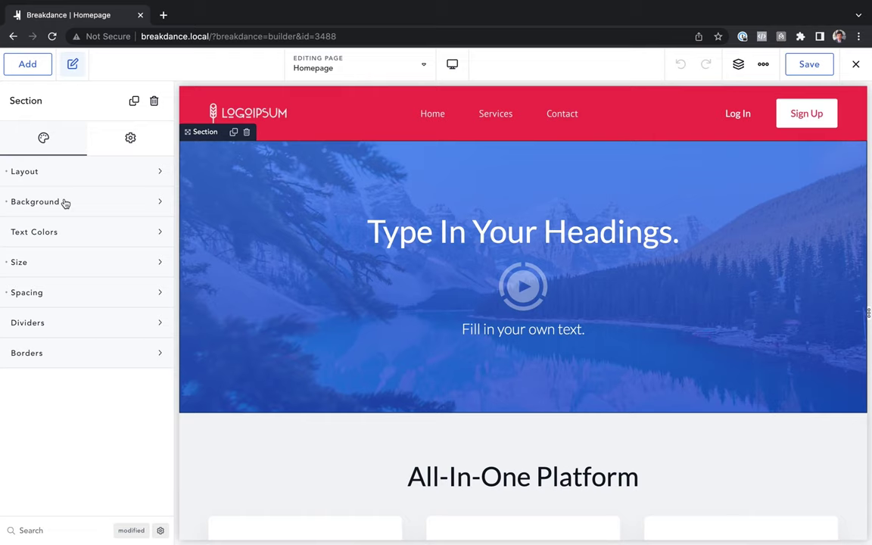
pyautogui.click(130, 531)
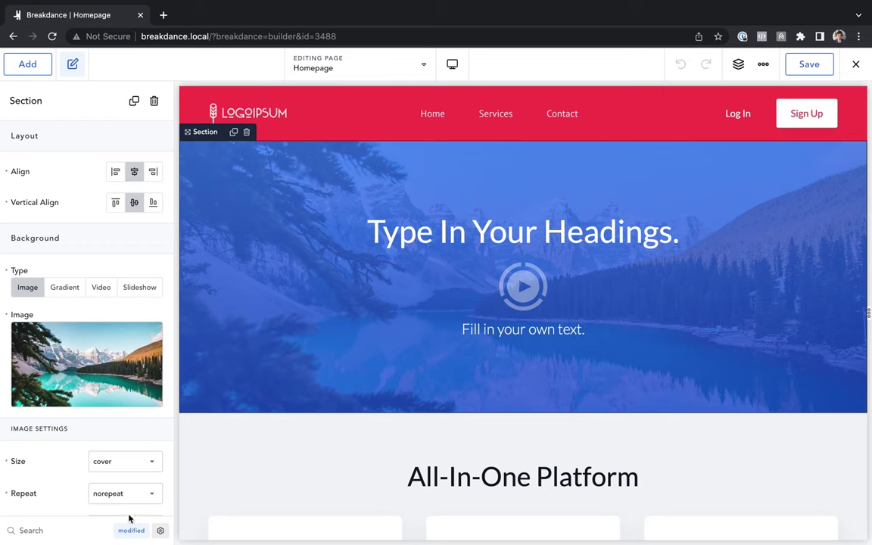
pyautogui.scroll(-5, 65, 356)
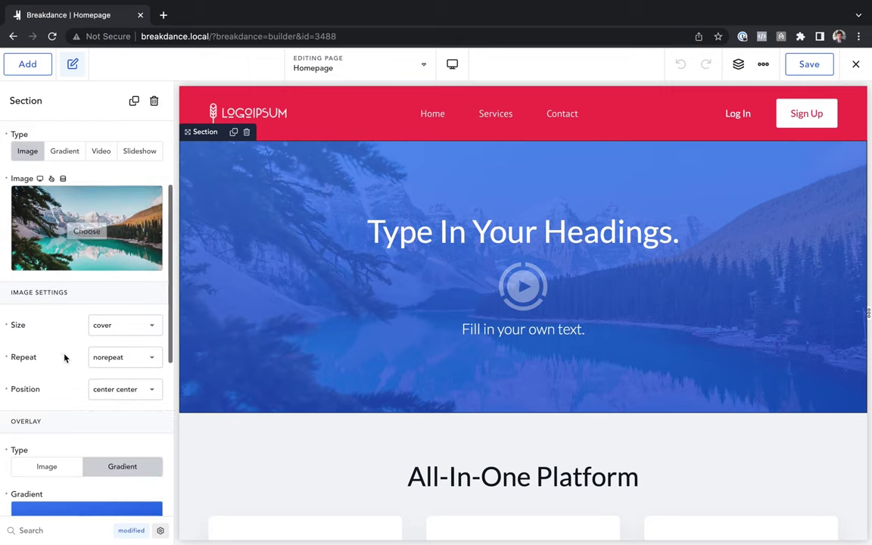
pyautogui.scroll(1, 61, 341)
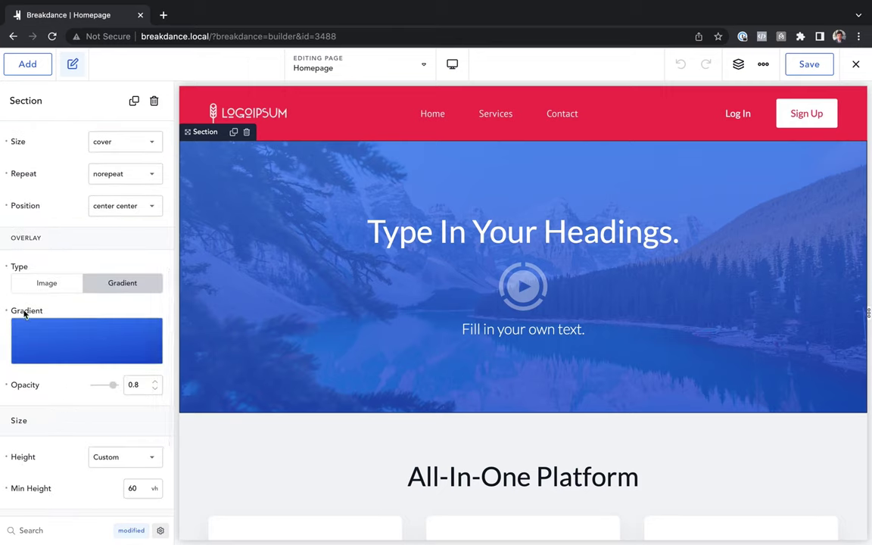
pyautogui.scroll(-2, 39, 306)
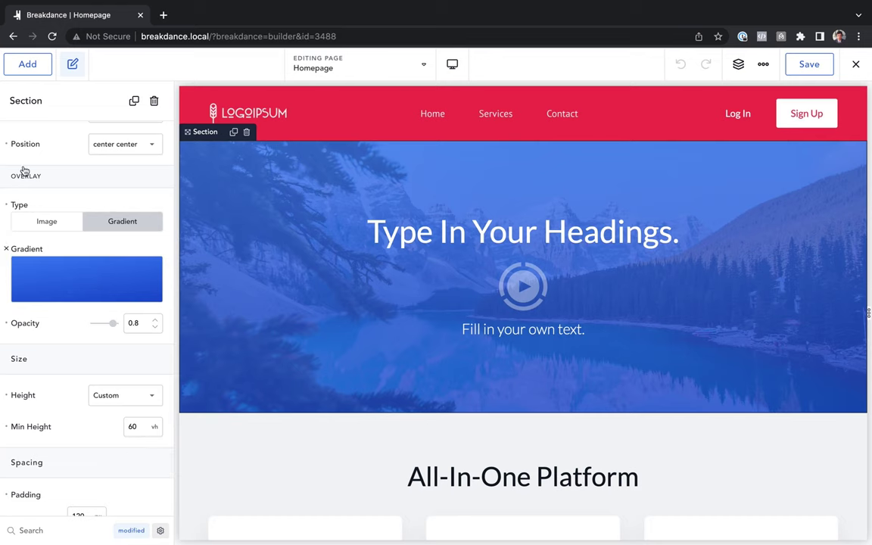
pyautogui.click(7, 250)
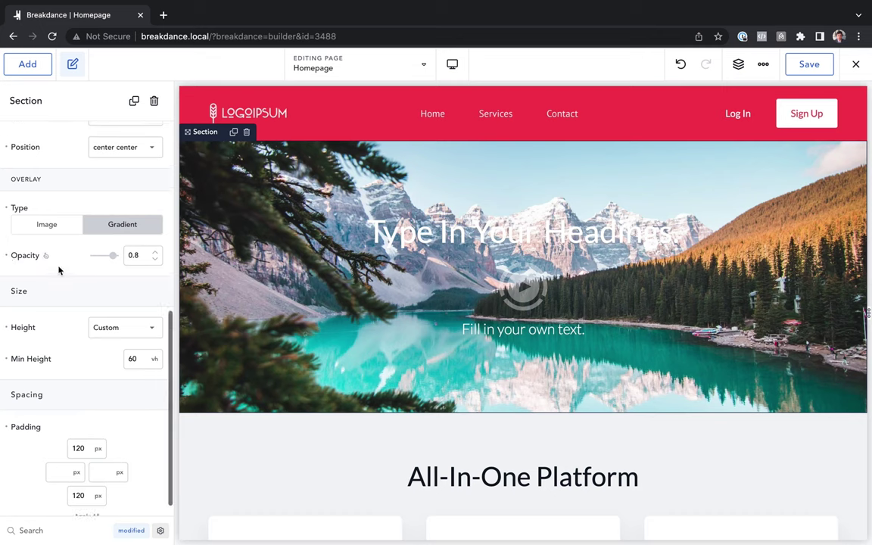
pyautogui.scroll(1, 58, 269)
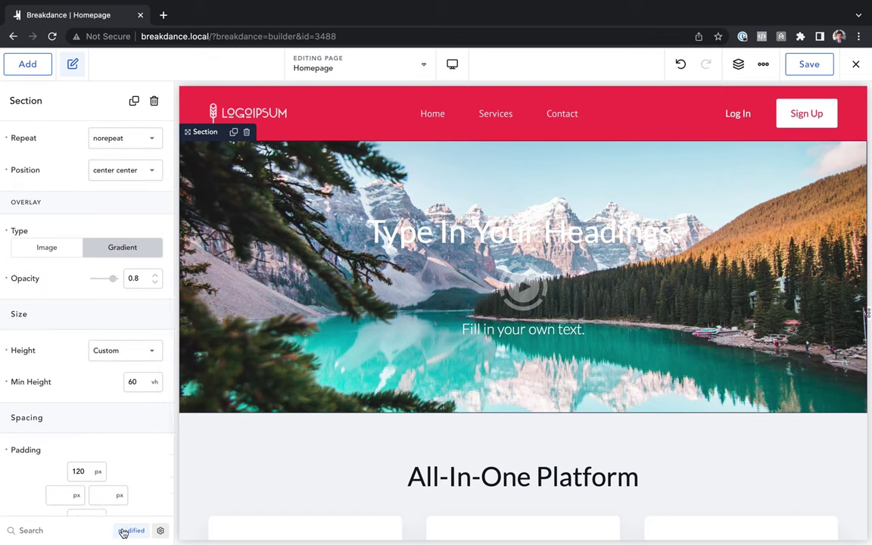
pyautogui.click(680, 64)
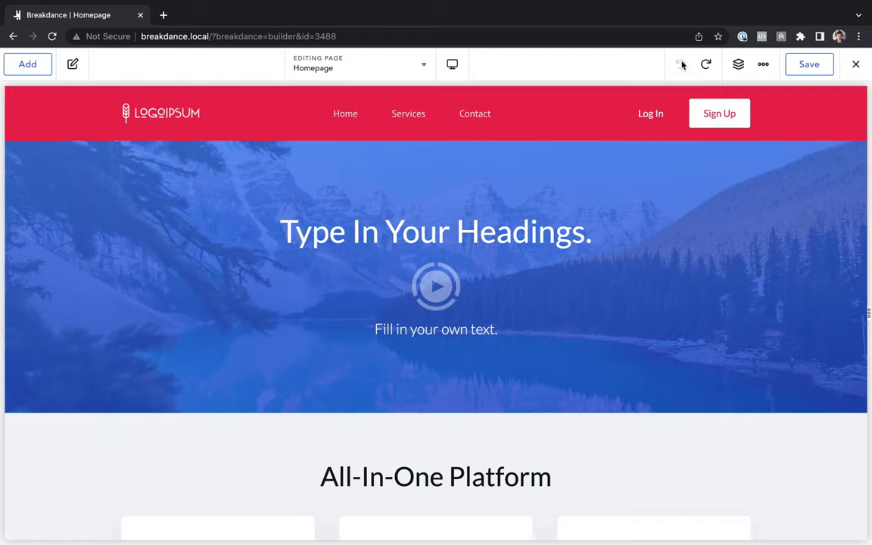
# Recolour the hero overlay gradient's right and left stops red, the left one #f43a3a.
pyautogui.click(171, 228)
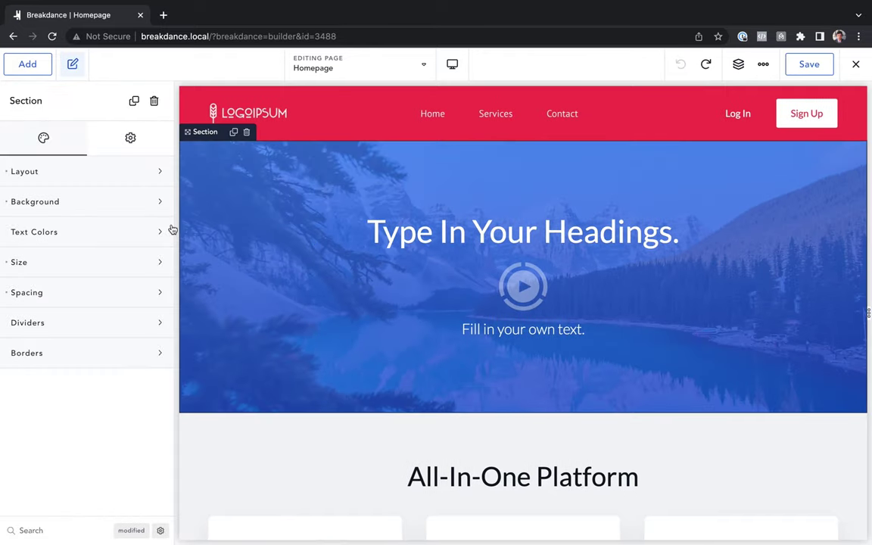
pyautogui.click(132, 530)
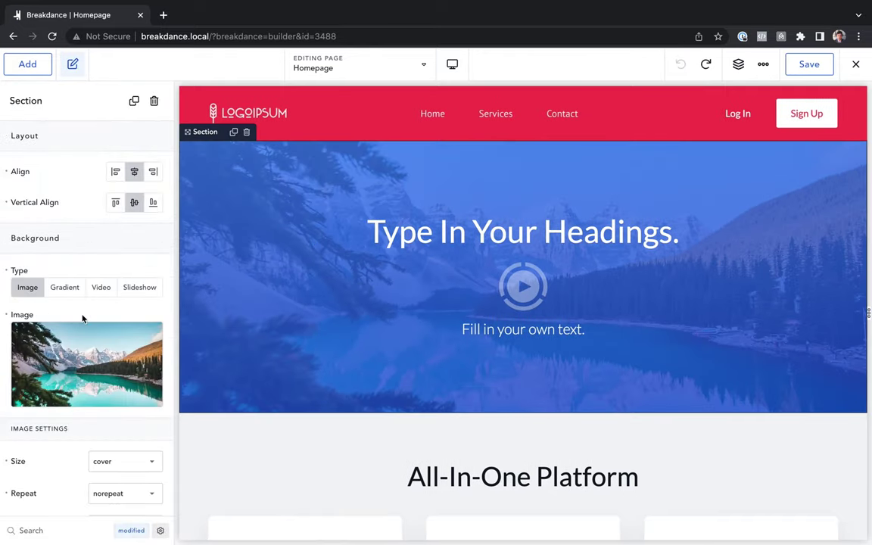
pyautogui.scroll(-5, 84, 317)
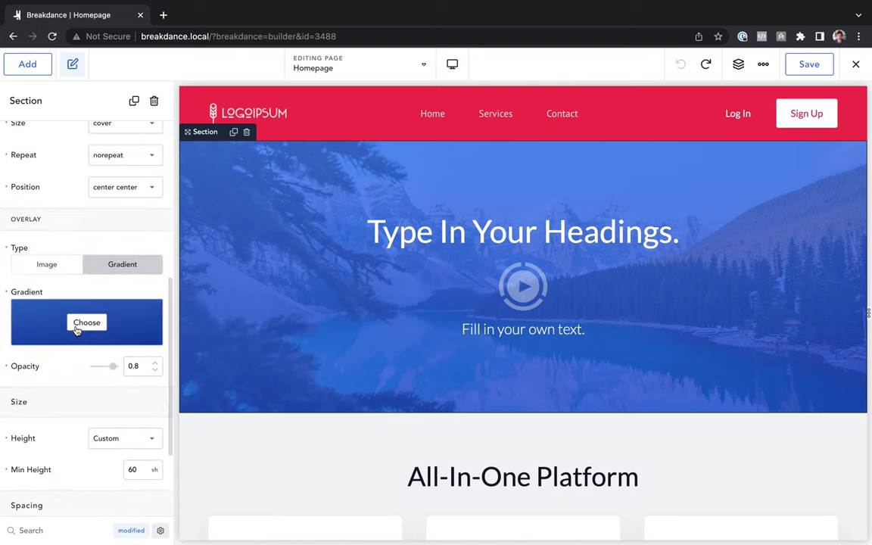
pyautogui.click(85, 321)
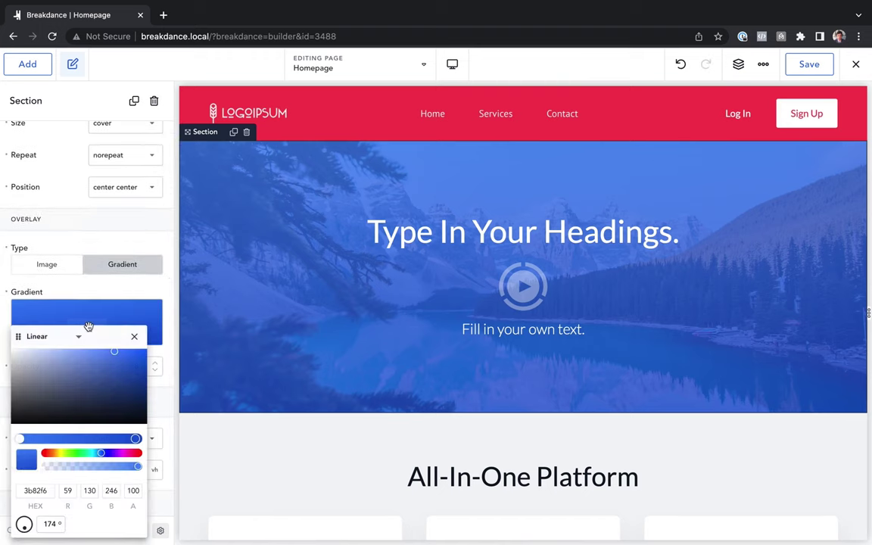
pyautogui.click(136, 438)
pyautogui.click(138, 453)
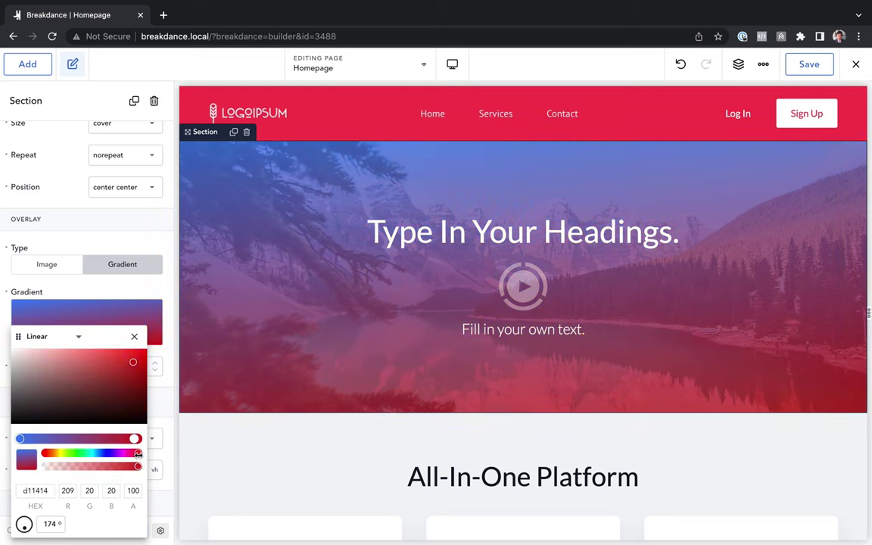
pyautogui.click(20, 439)
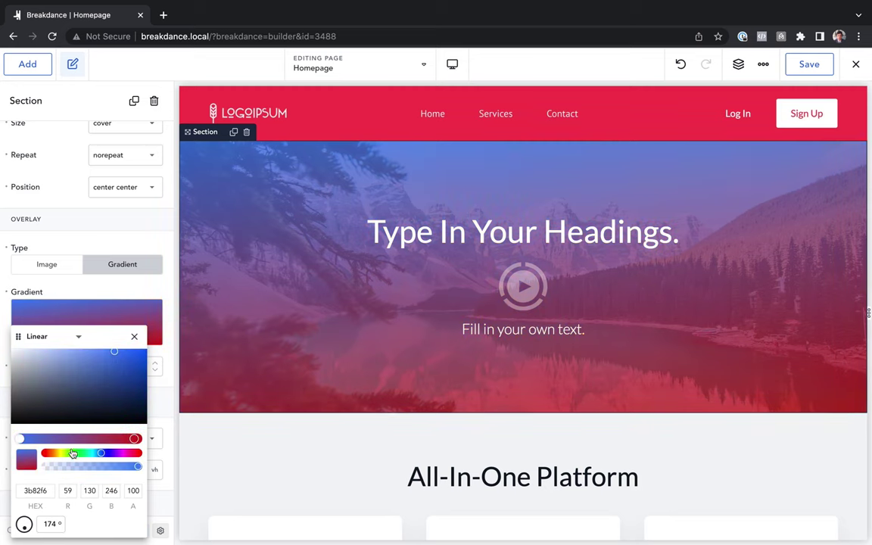
pyautogui.moveTo(77, 454); pyautogui.dragTo(39, 454)
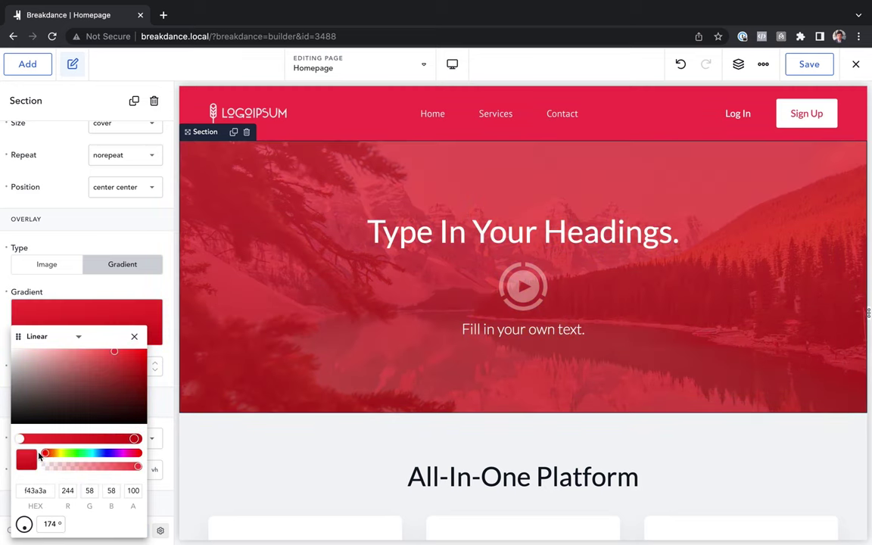
pyautogui.click(364, 461)
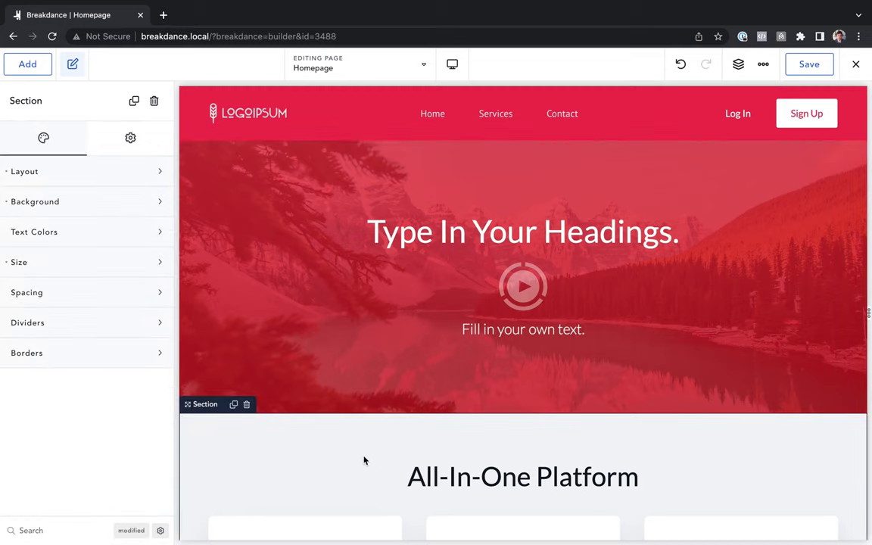